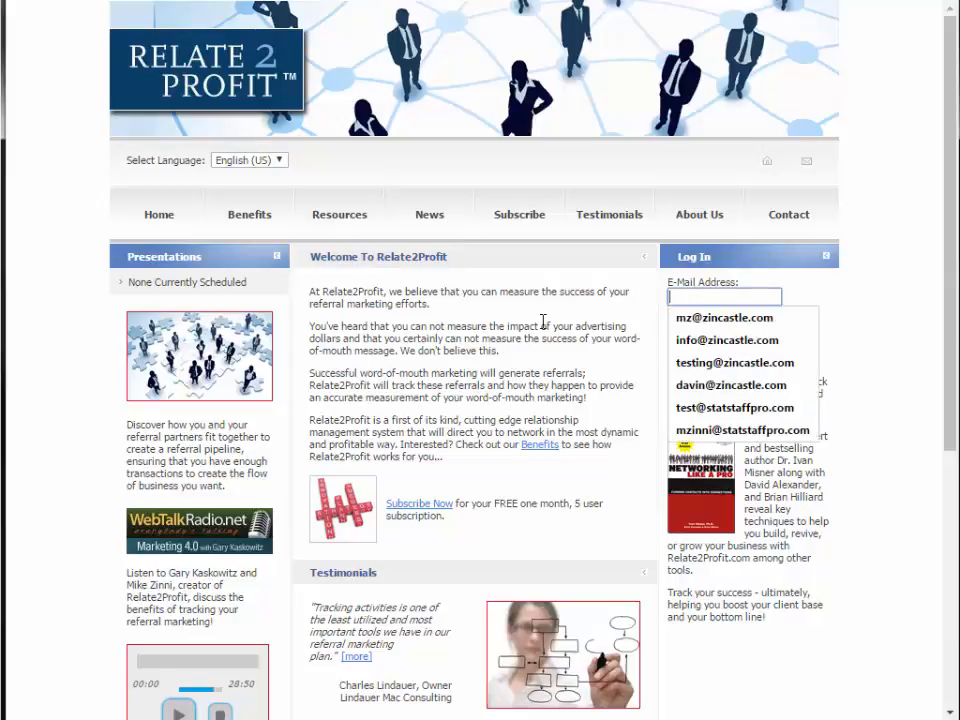
# - Log in with the saved account e-mail address and the account password
pyautogui.click(703, 318)
pyautogui.click(695, 327)
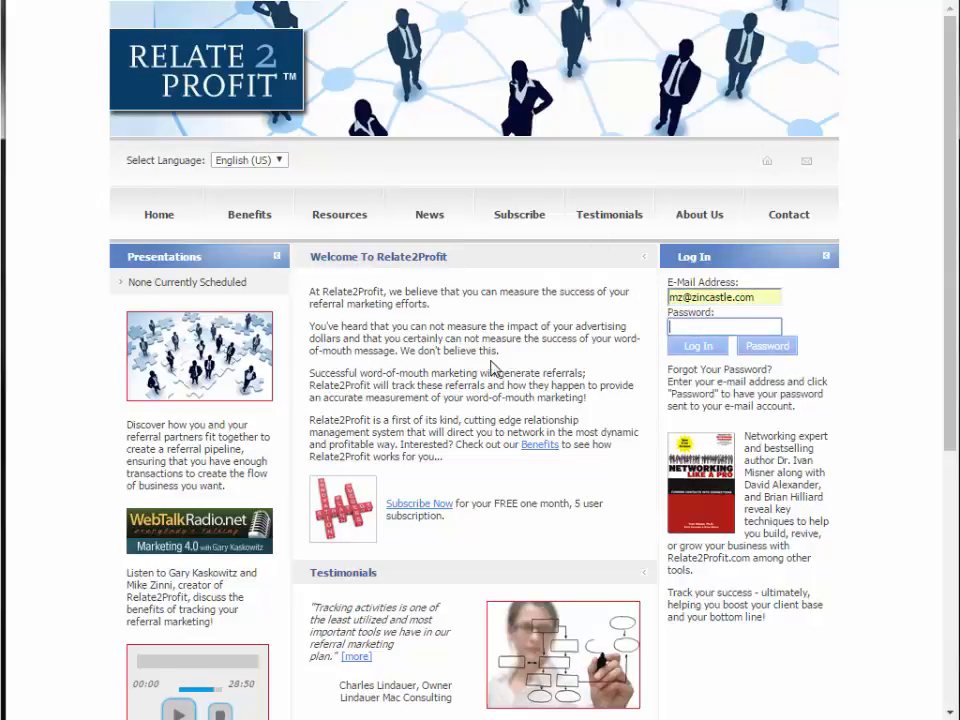
pyautogui.write('**********')
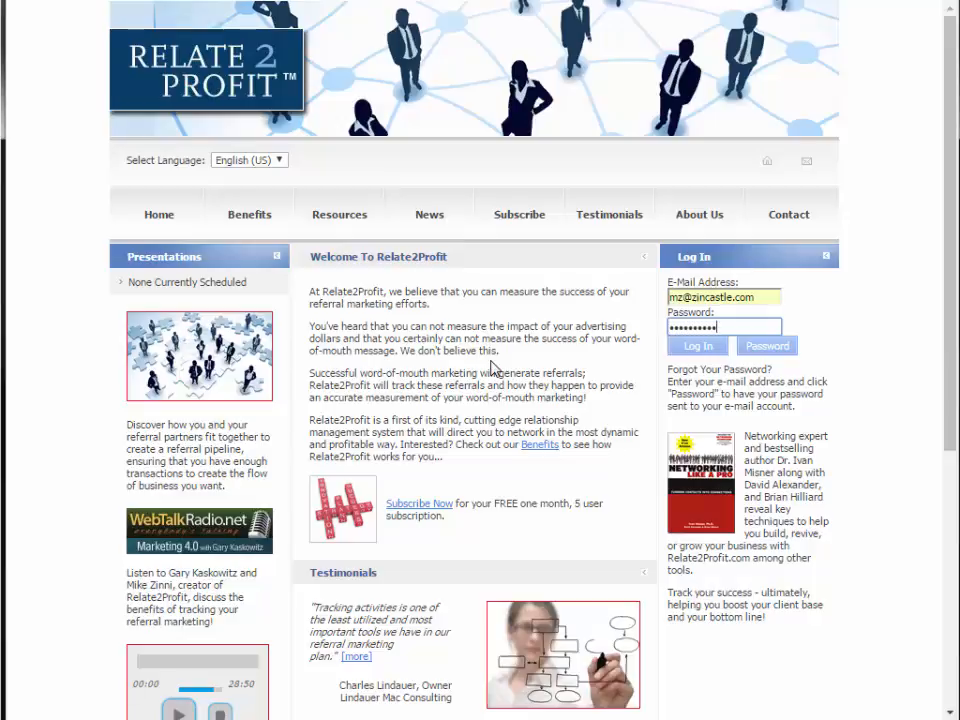
pyautogui.click(679, 350)
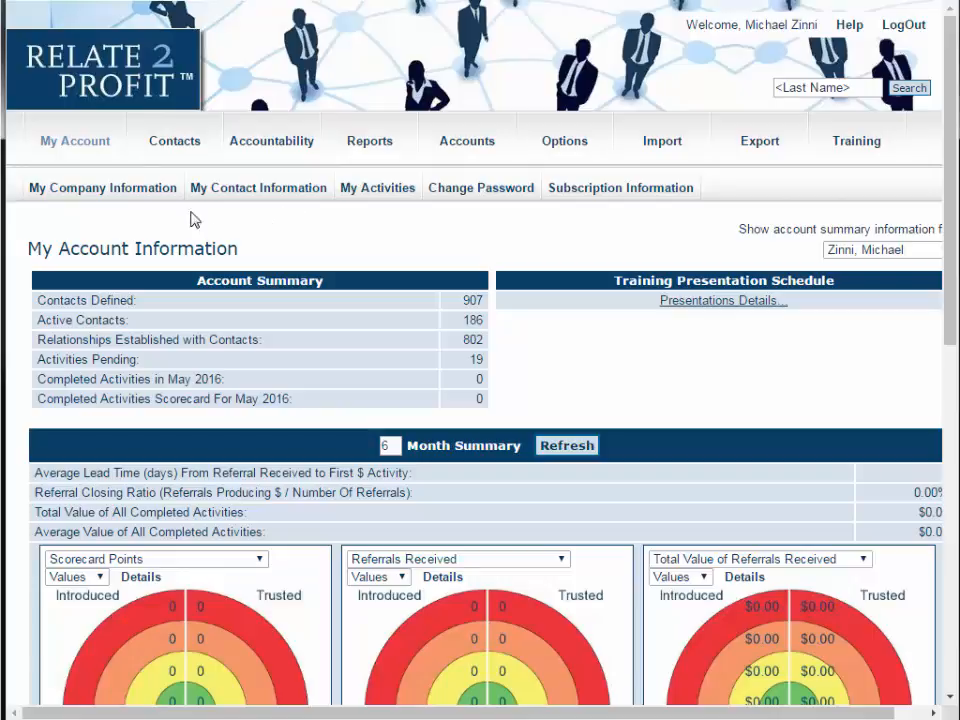
# - Review the company information and personal contact information pages of the account
pyautogui.click(134, 190)
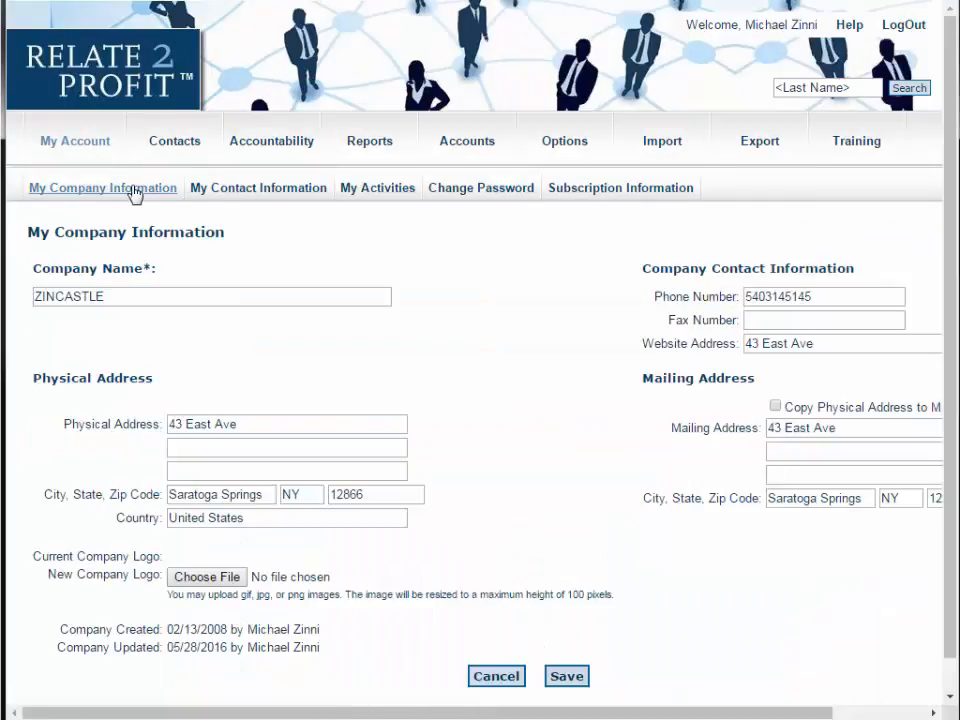
pyautogui.click(208, 293)
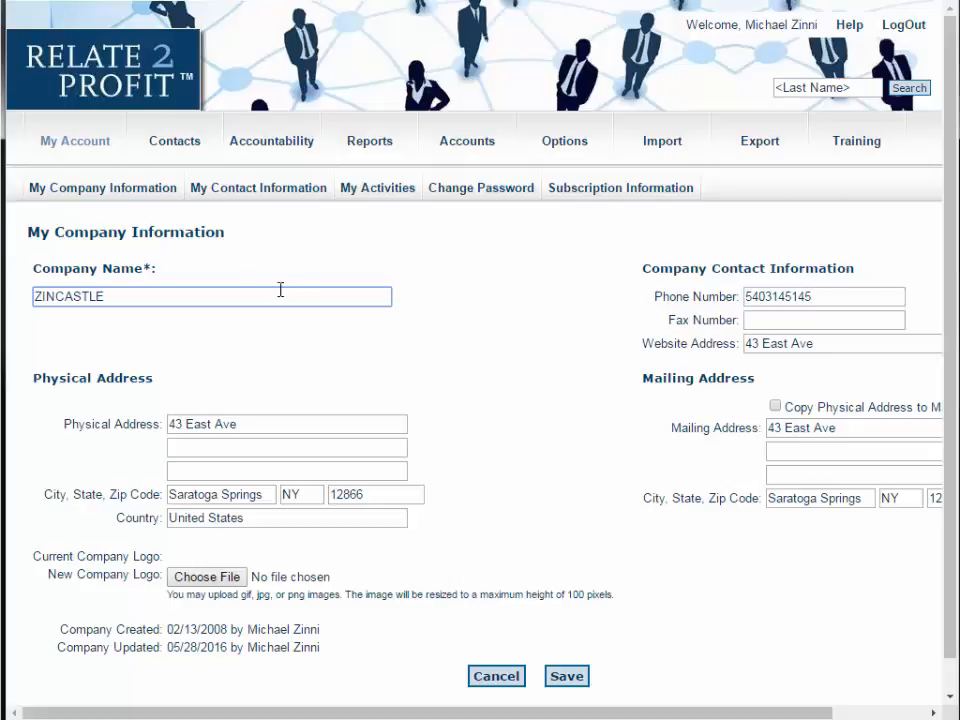
pyautogui.click(236, 192)
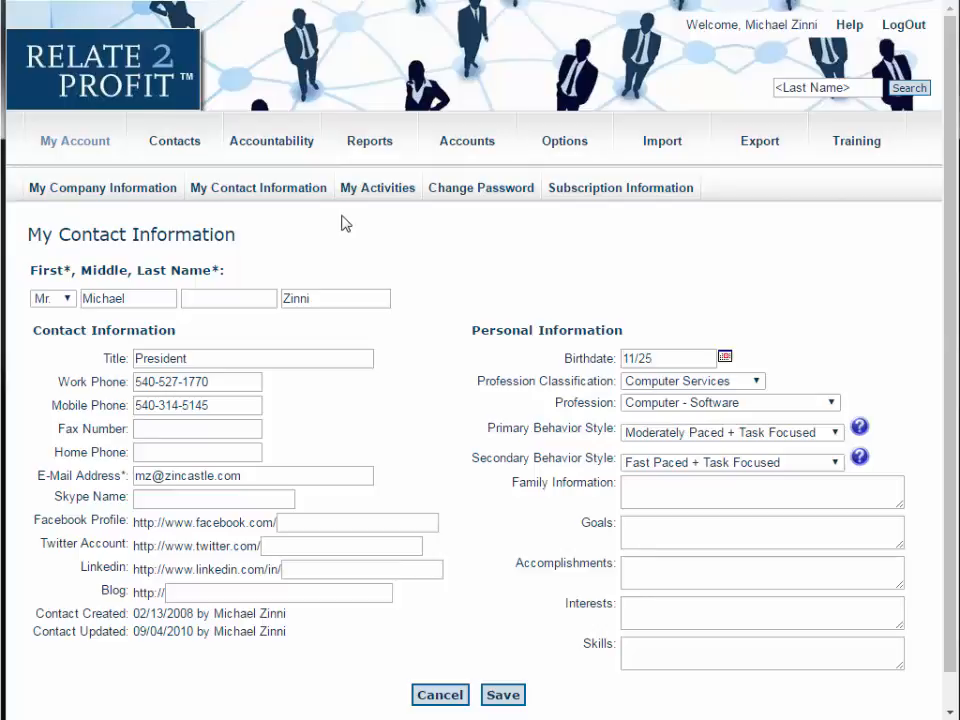
# - Start a new personal activity of type Leisure Activity, activity Bike Riding, with High priority
pyautogui.click(363, 190)
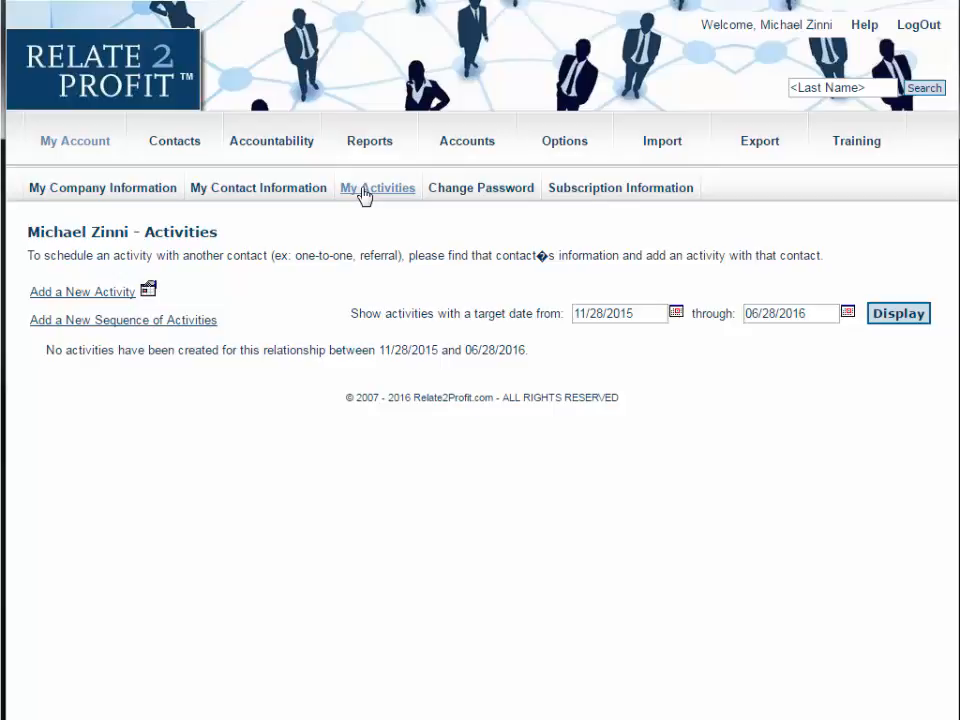
pyautogui.click(76, 297)
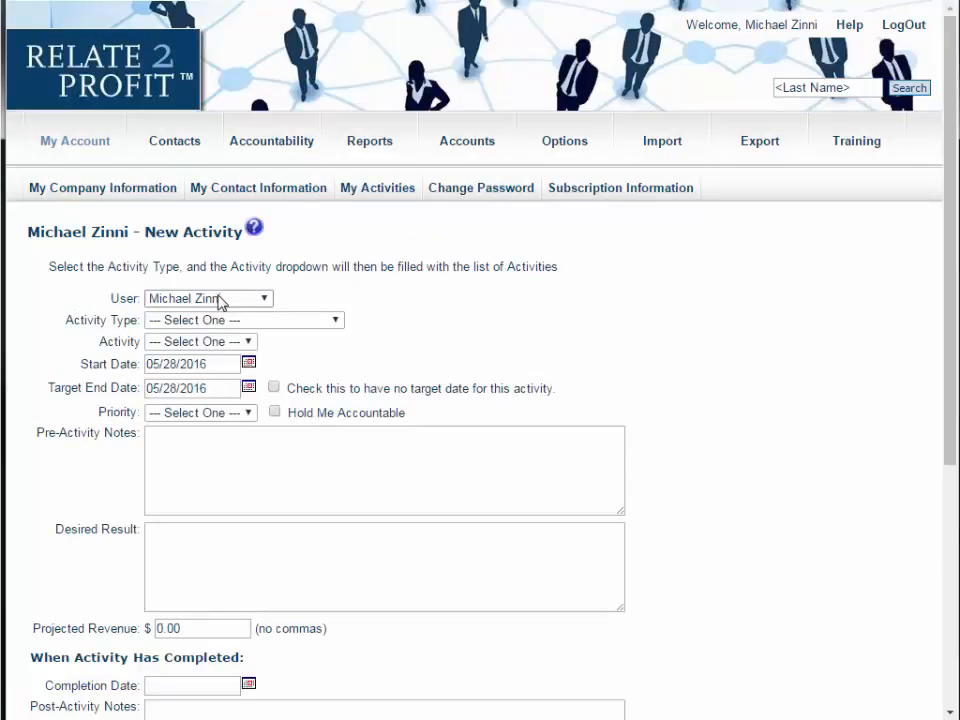
pyautogui.click(241, 320)
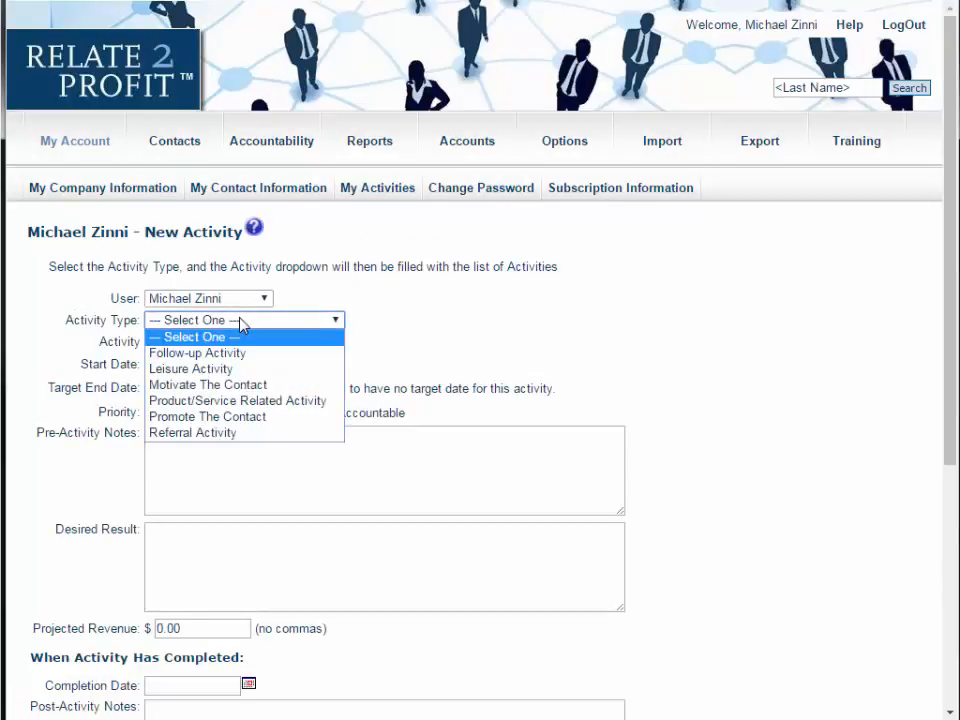
pyautogui.click(241, 368)
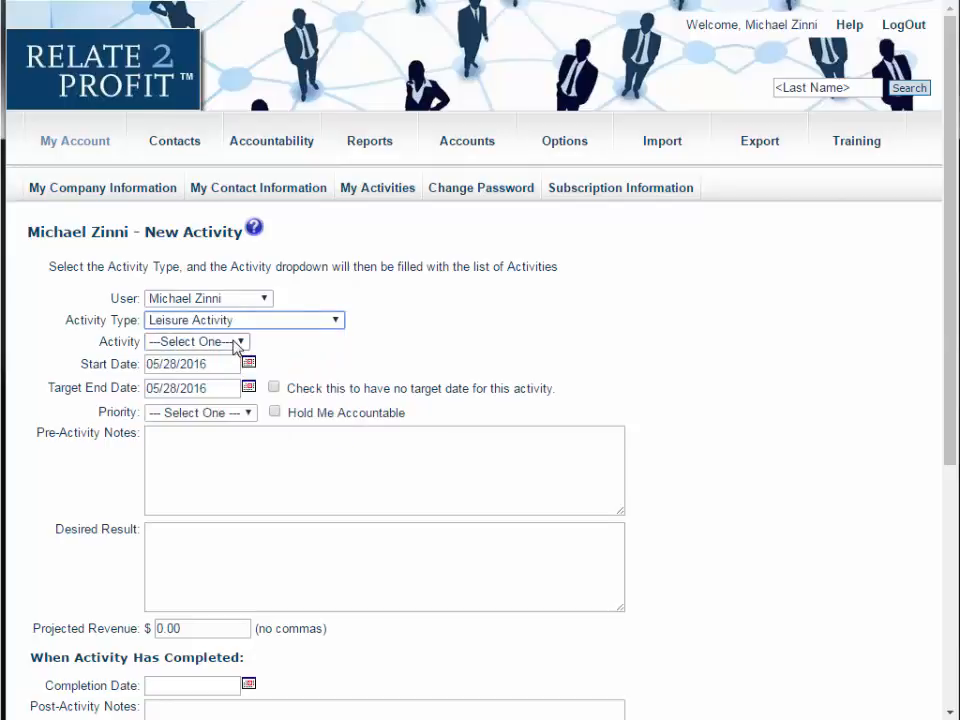
pyautogui.click(236, 343)
pyautogui.click(240, 372)
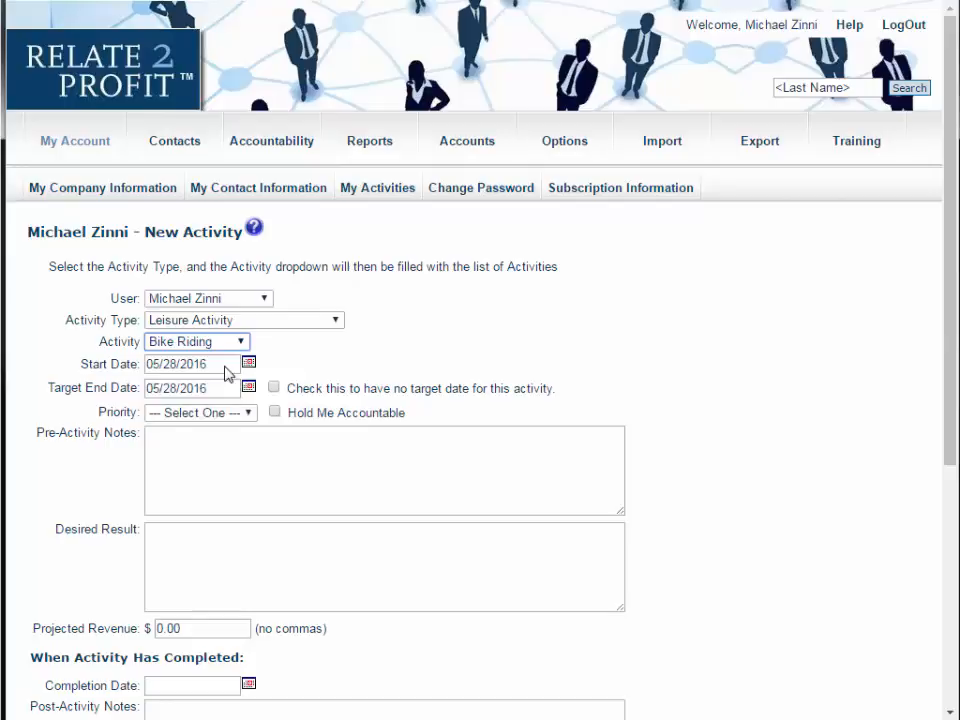
pyautogui.click(222, 411)
pyautogui.click(210, 461)
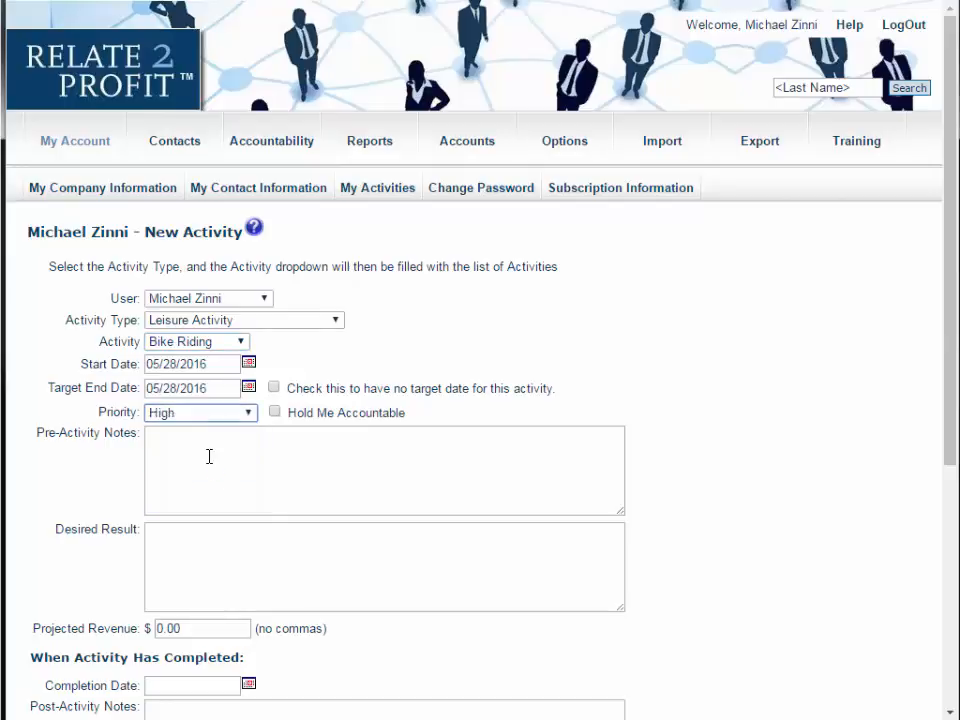
# - Enter pre-activity notes 'Make some time to ride' and desired result 'Feel better!' for the activity
pyautogui.click(209, 456)
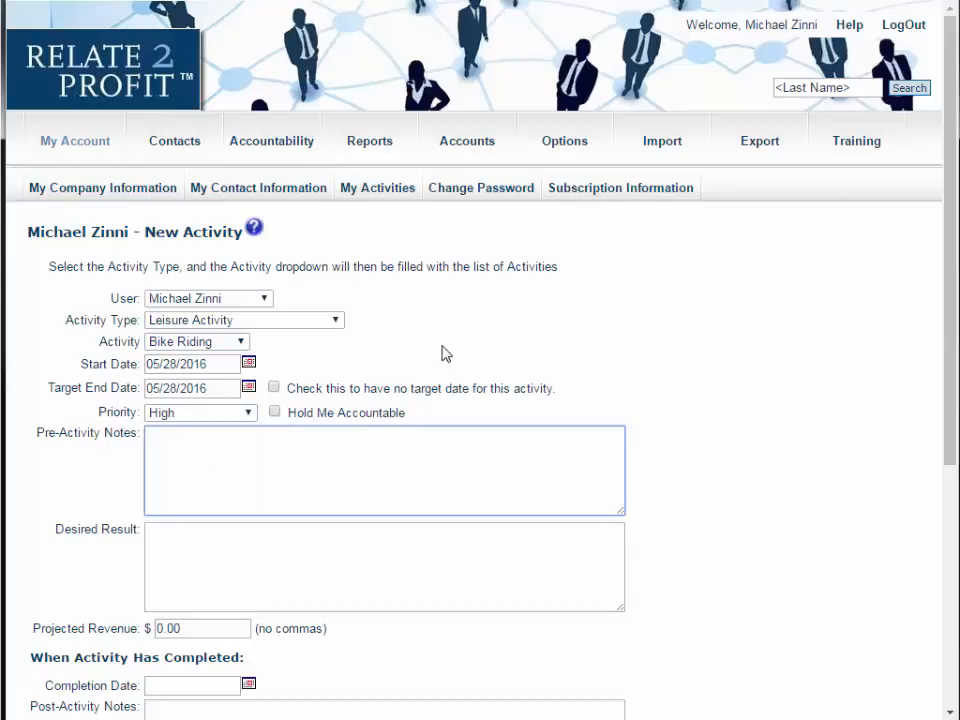
pyautogui.write('Make some time to reide')
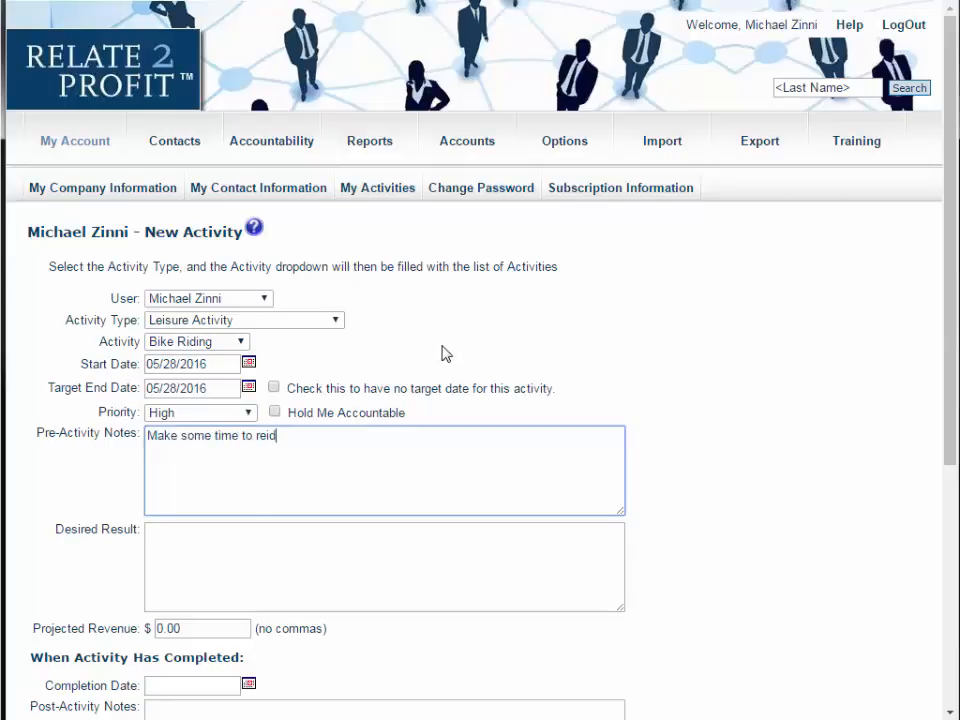
pyautogui.press('BackSpace')
pyautogui.press('BackSpace')
pyautogui.press('BackSpace')
pyautogui.press('BackSpace')
pyautogui.write('ide')
pyautogui.click(360, 546)
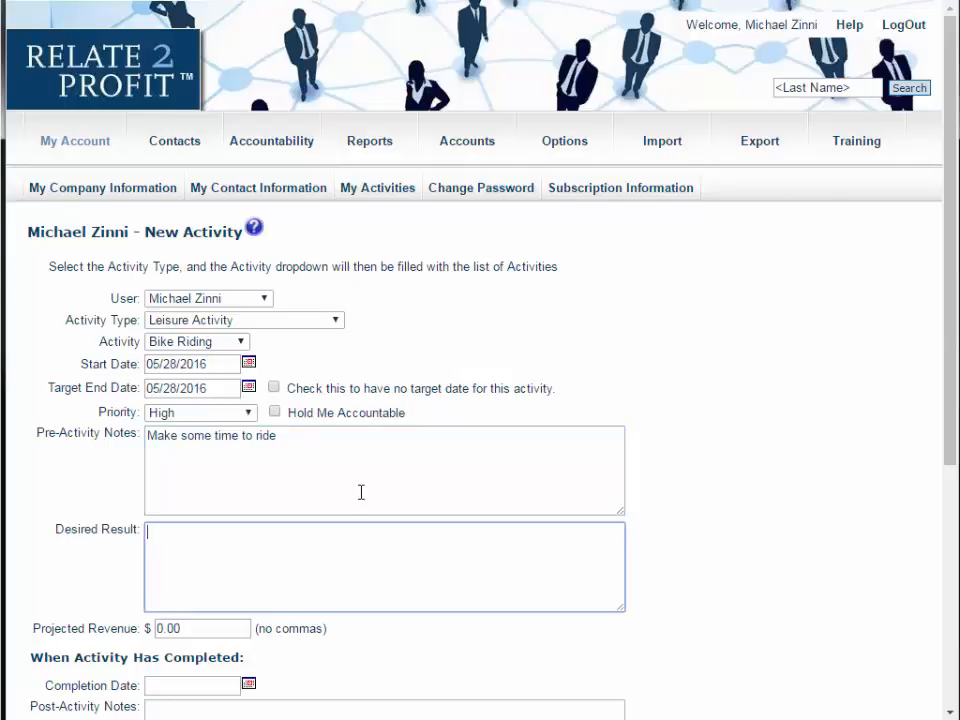
pyautogui.write('Feel better!')
# - Examine the completion date, revenue, expense and invoice fields of the new activity form
pyautogui.scroll(-3, 361, 492)
pyautogui.click(223, 347)
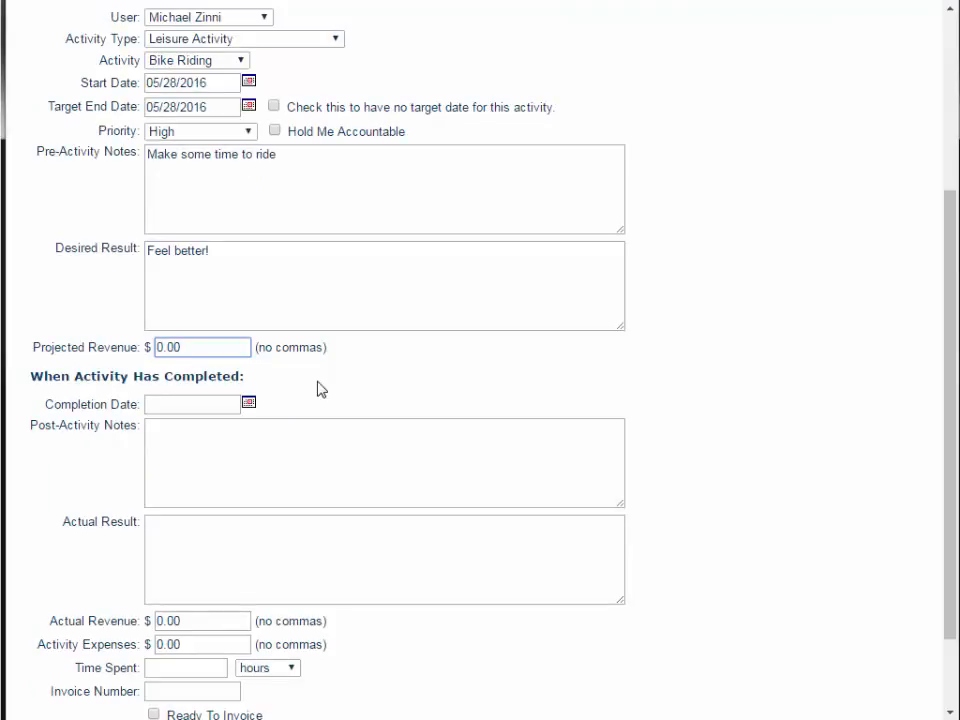
pyautogui.scroll(-1, 264, 398)
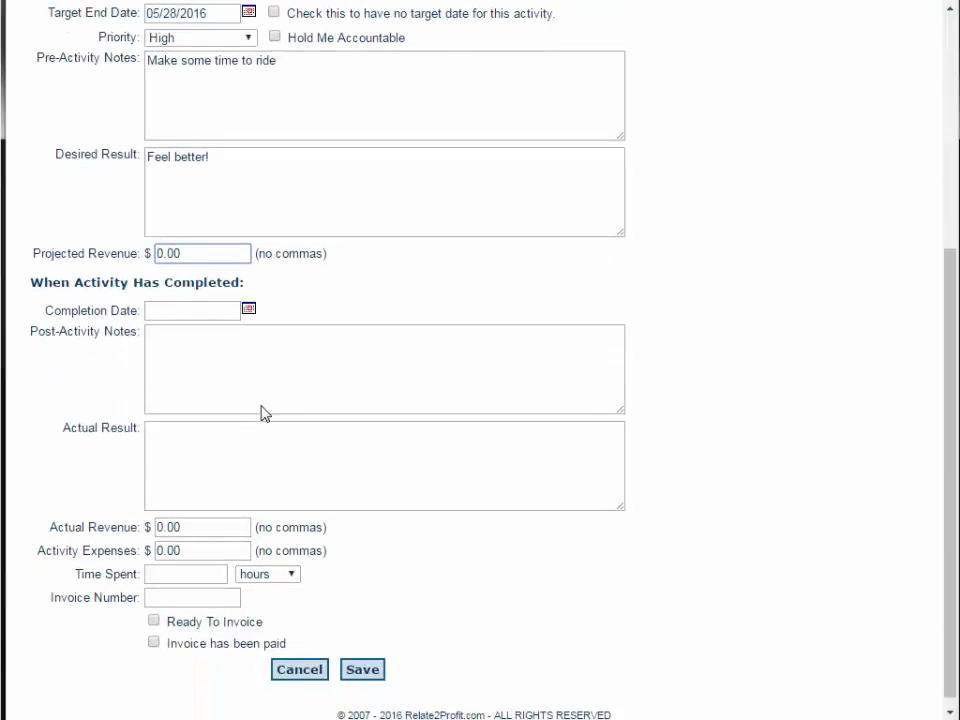
pyautogui.click(195, 306)
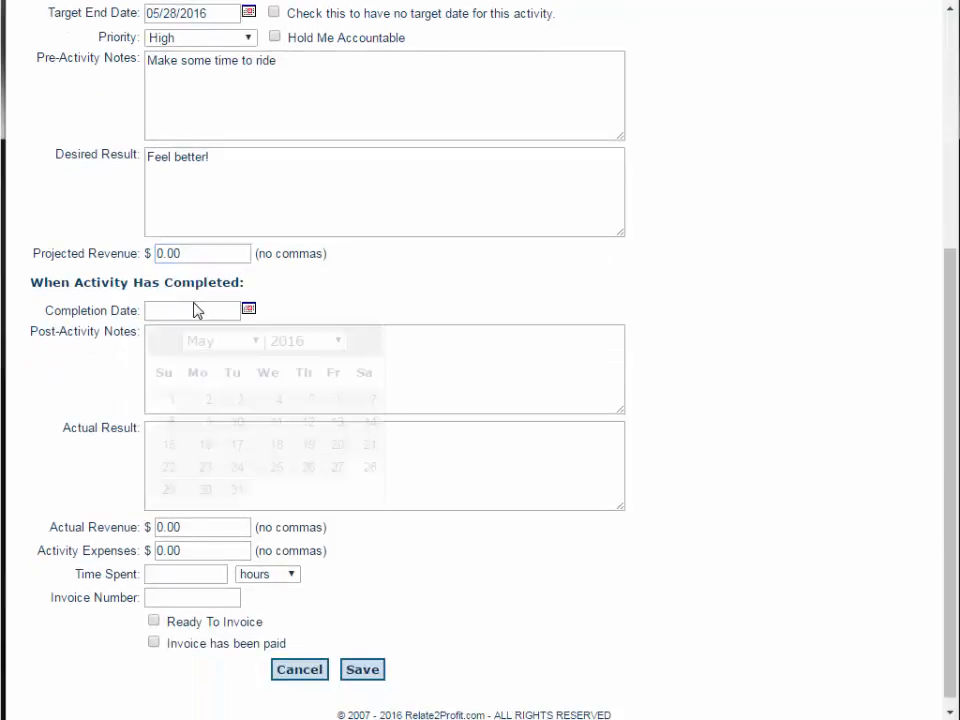
pyautogui.click(295, 303)
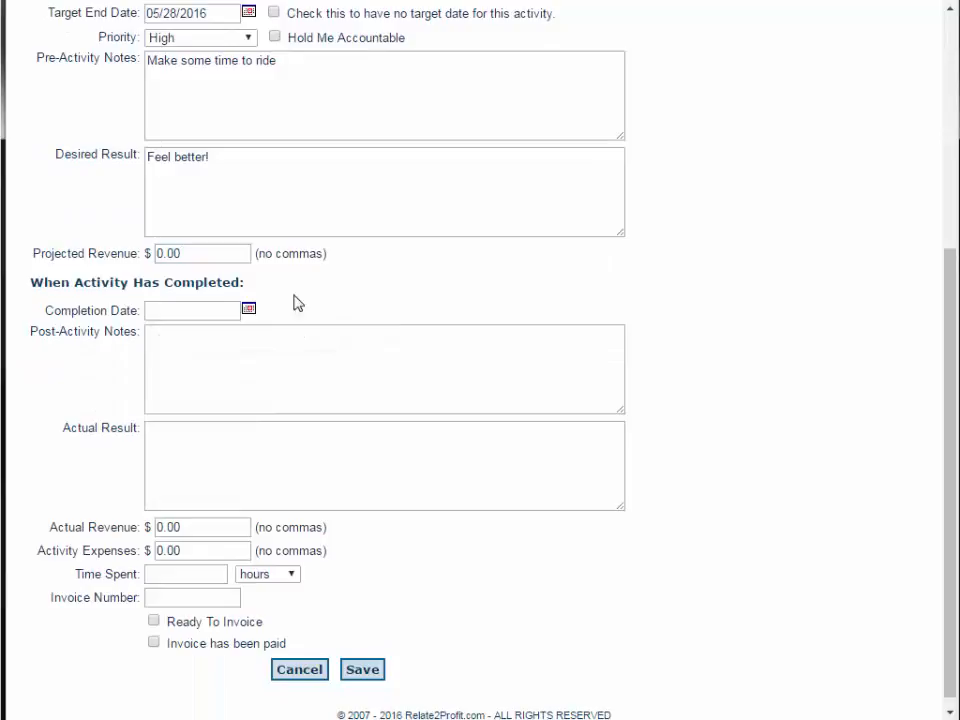
pyautogui.click(236, 358)
pyautogui.click(219, 449)
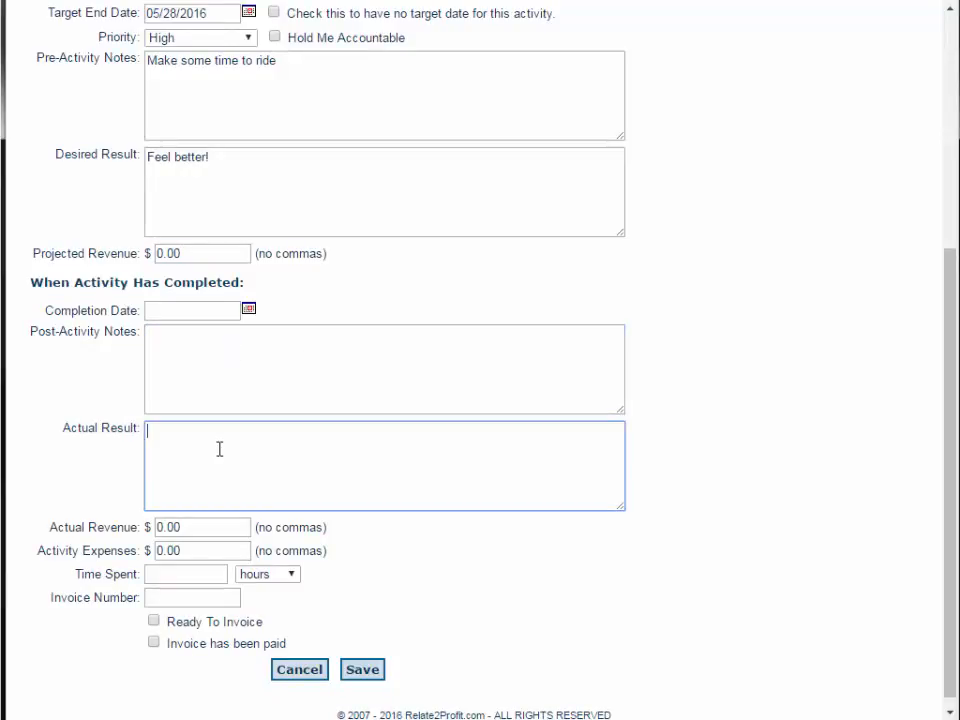
pyautogui.click(221, 526)
pyautogui.click(213, 552)
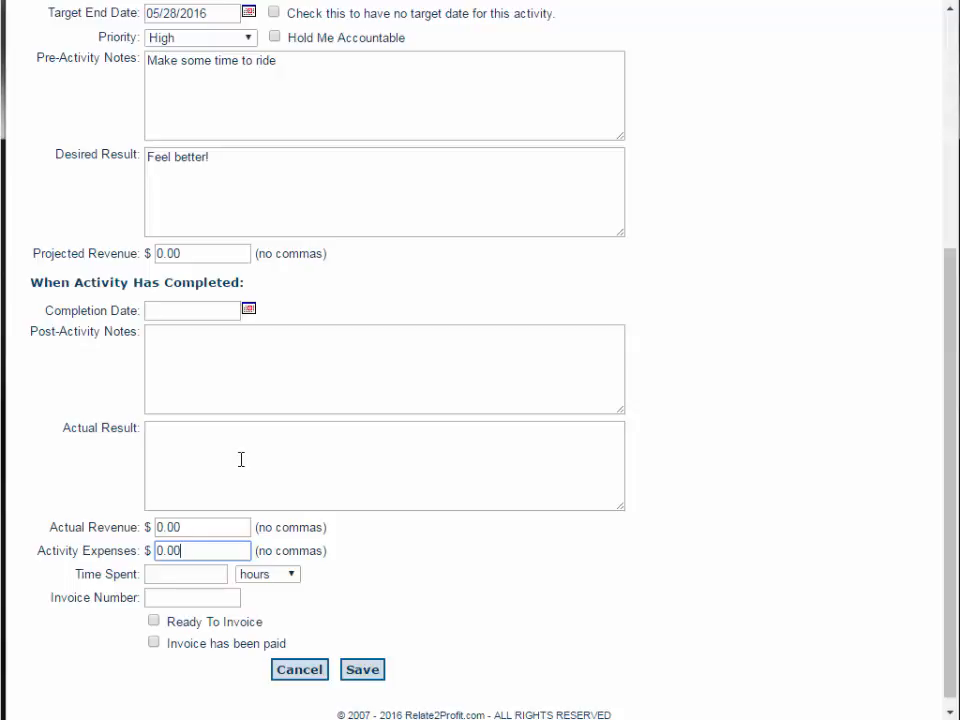
pyautogui.click(195, 577)
pyautogui.click(275, 617)
pyautogui.scroll(2, 278, 623)
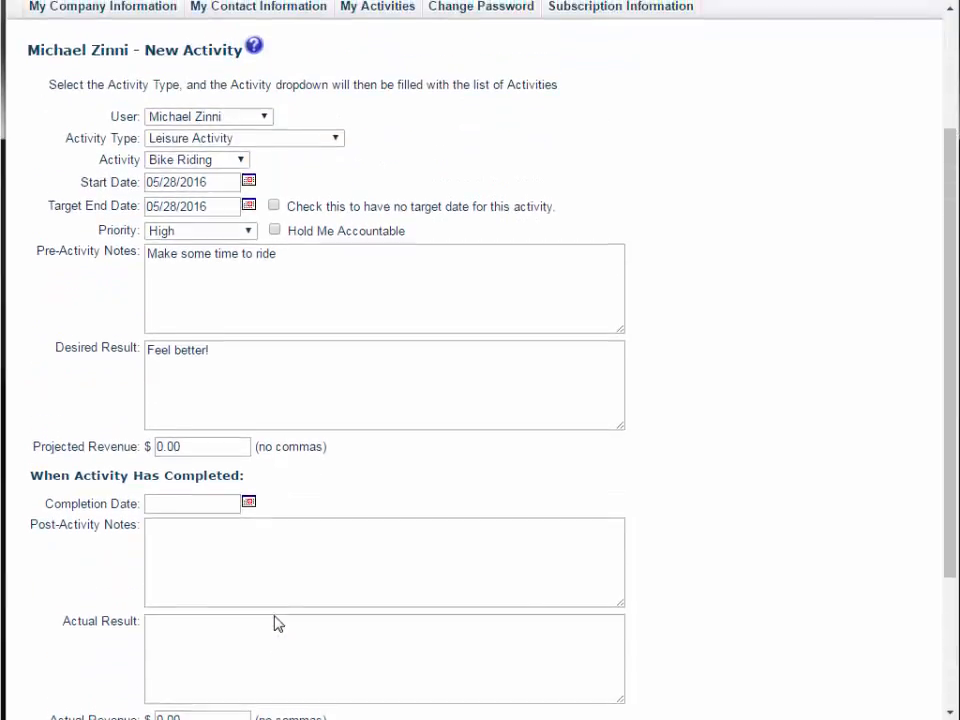
pyautogui.scroll(1, 278, 623)
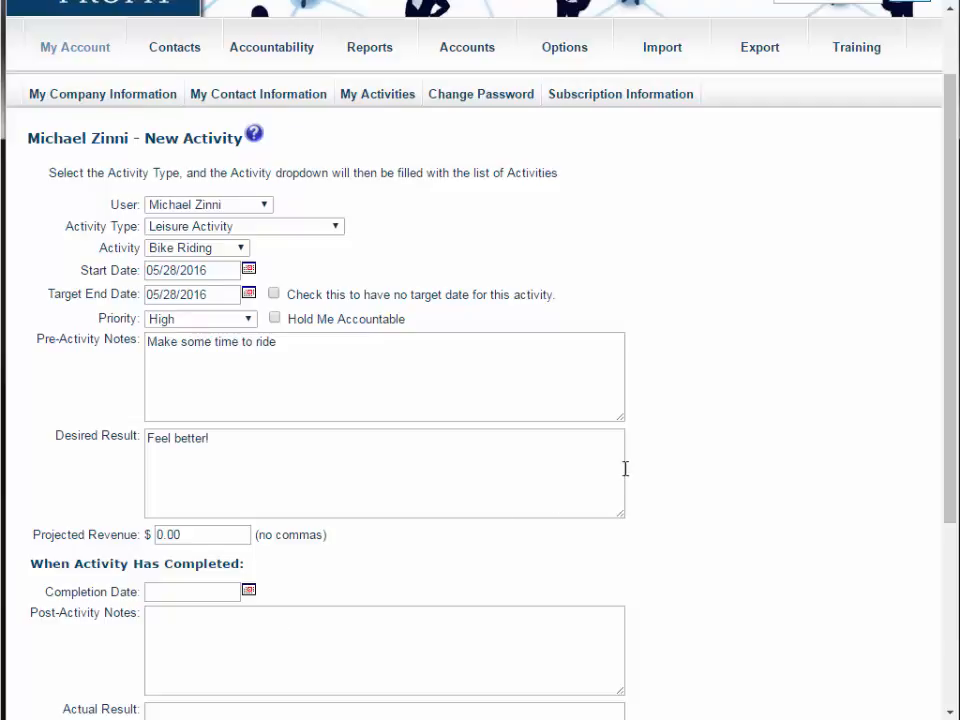
# - Save the new Bike Riding activity
pyautogui.scroll(-3, 625, 468)
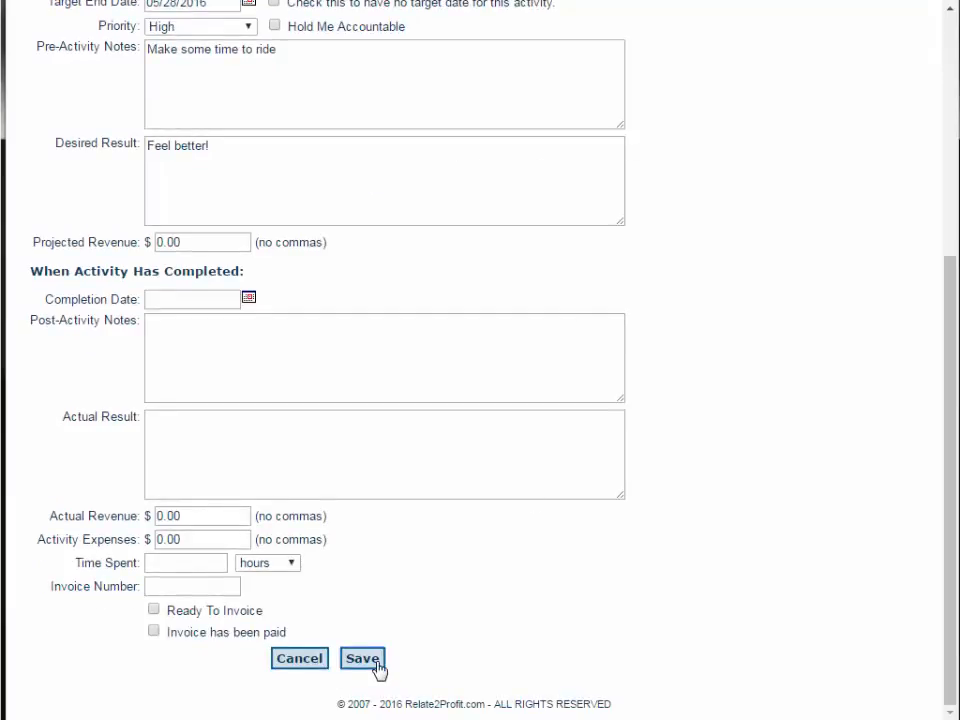
pyautogui.click(362, 658)
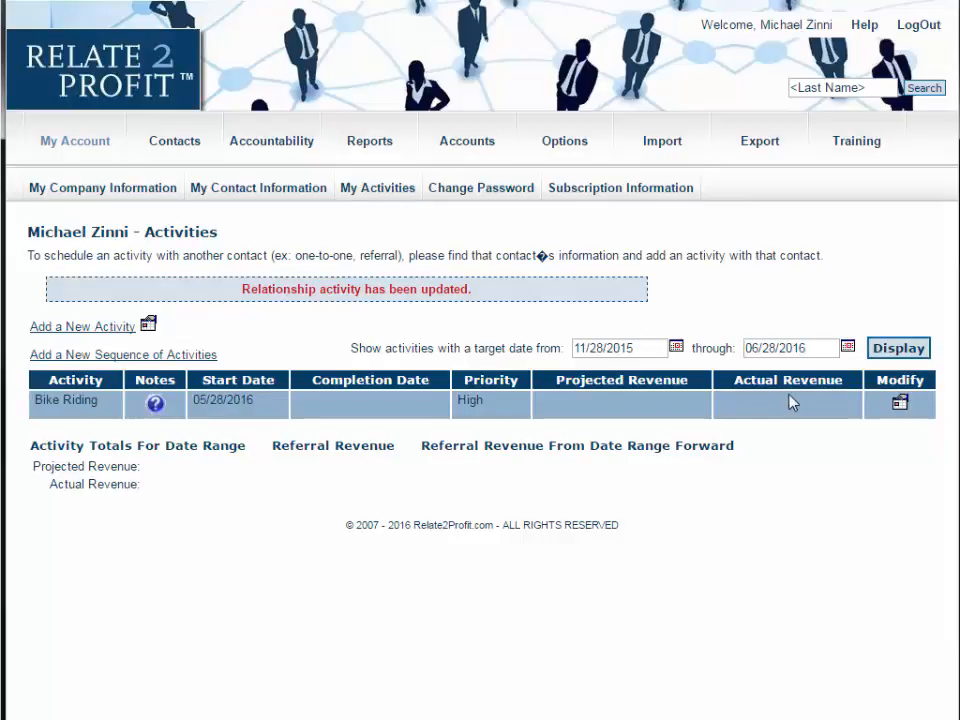
# - Reopen the Bike Riding activity for modification and save it again
pyautogui.click(900, 405)
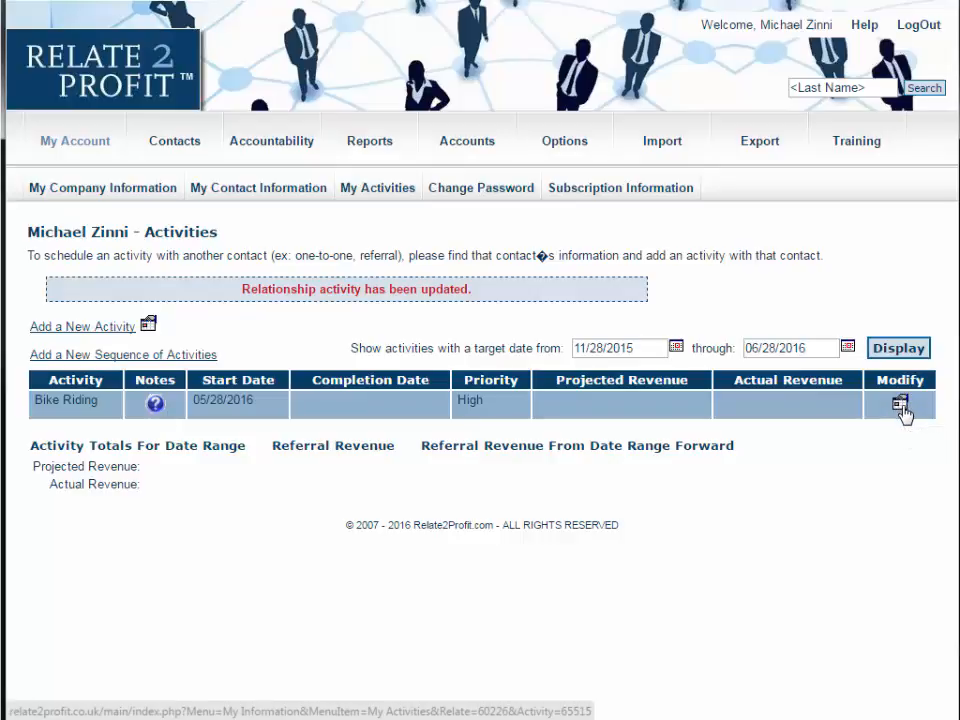
pyautogui.scroll(-5, 658, 389)
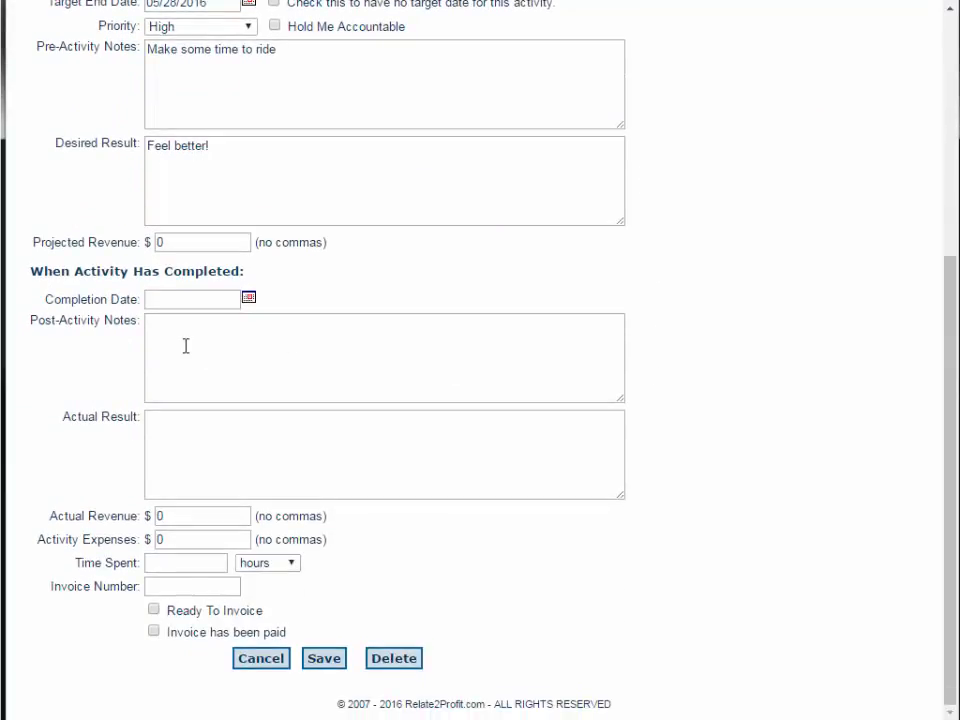
pyautogui.click(311, 155)
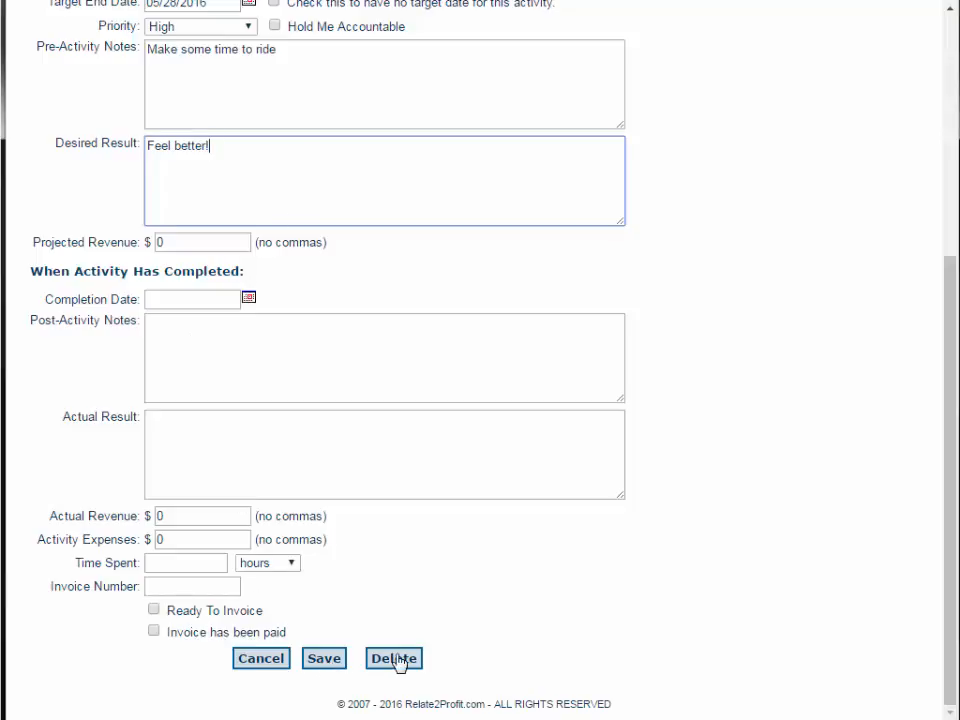
pyautogui.click(321, 665)
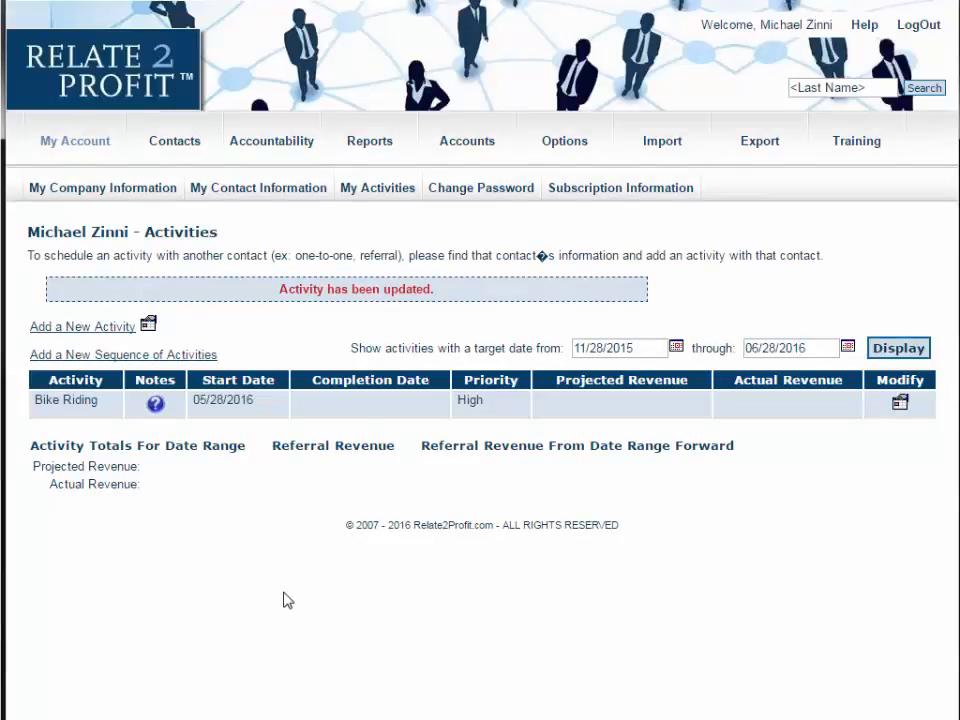
# - Open the Change Password page and then the Subscription Information page
pyautogui.click(455, 195)
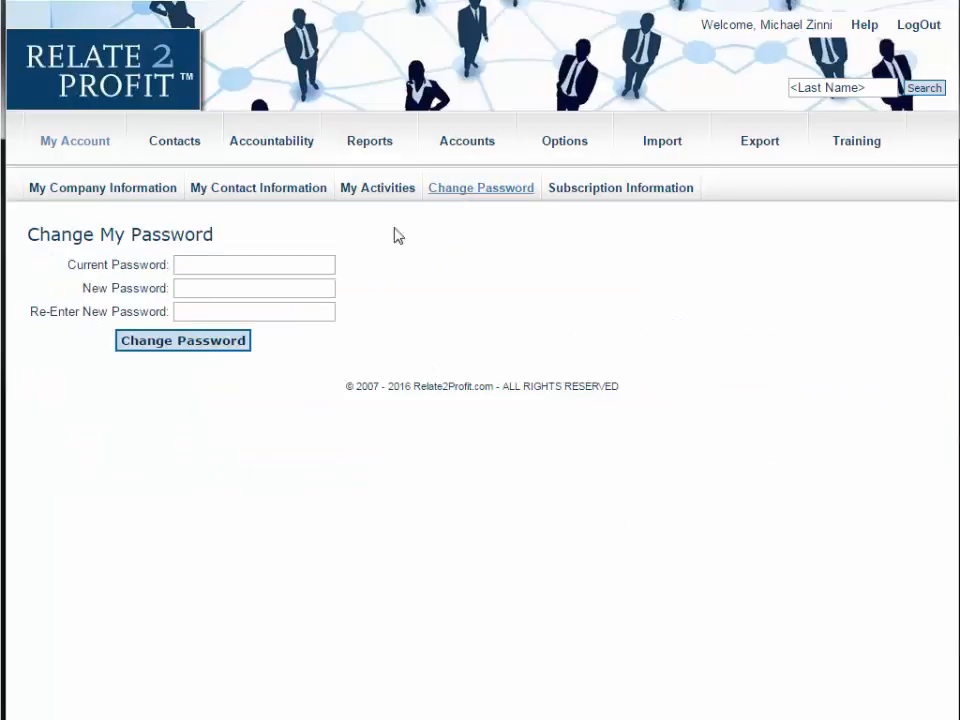
pyautogui.click(236, 266)
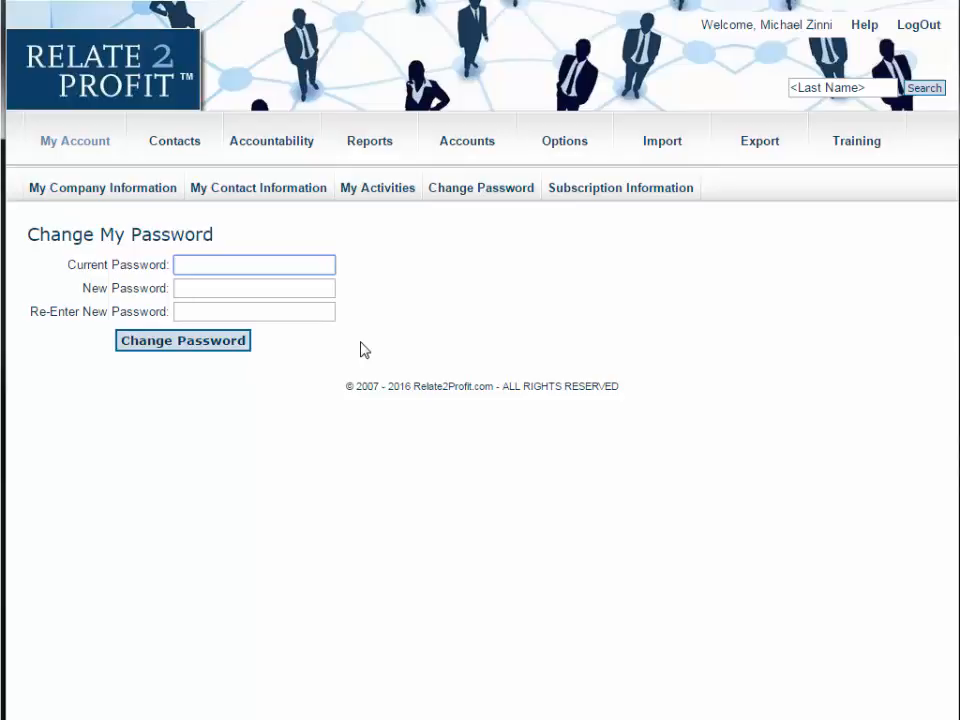
pyautogui.click(643, 197)
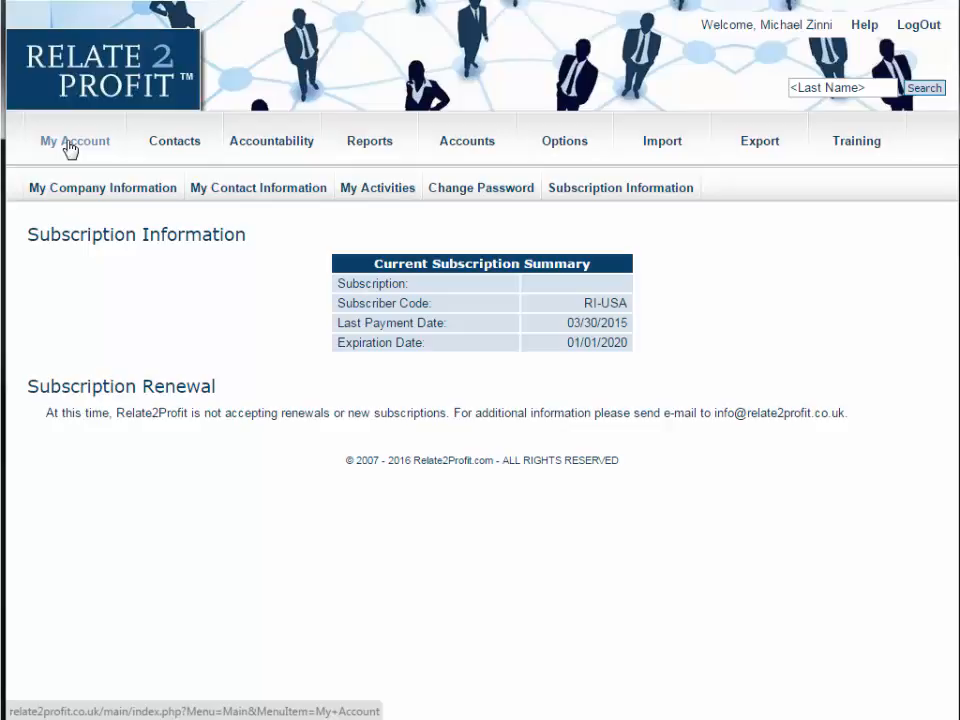
# - Delete the second user account in the Accounts list, confirming the deletion
pyautogui.click(463, 143)
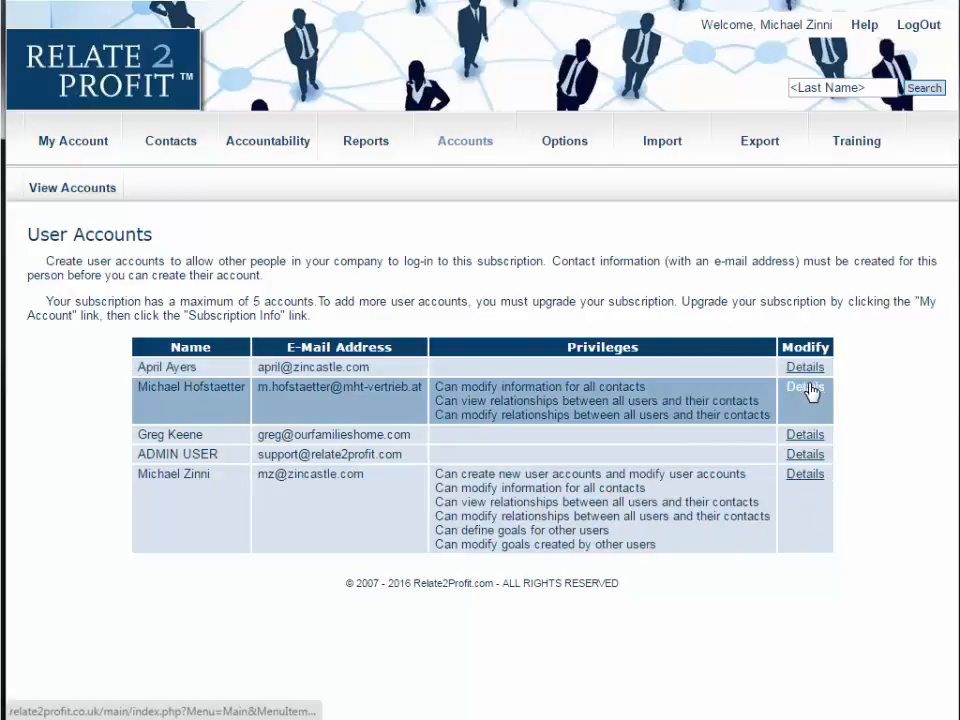
pyautogui.click(808, 390)
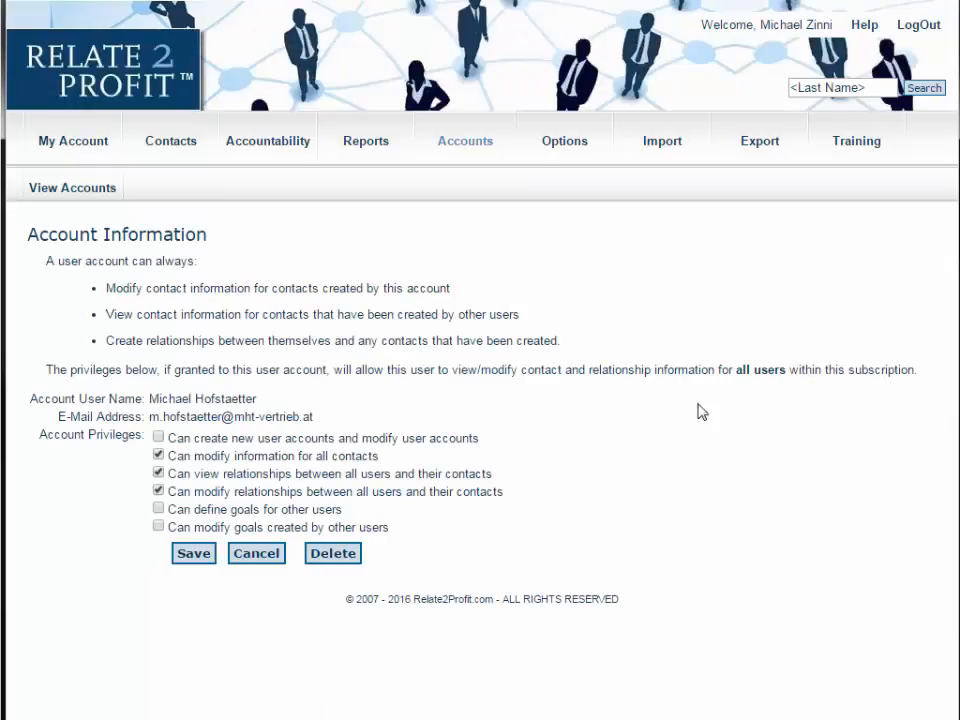
pyautogui.click(330, 560)
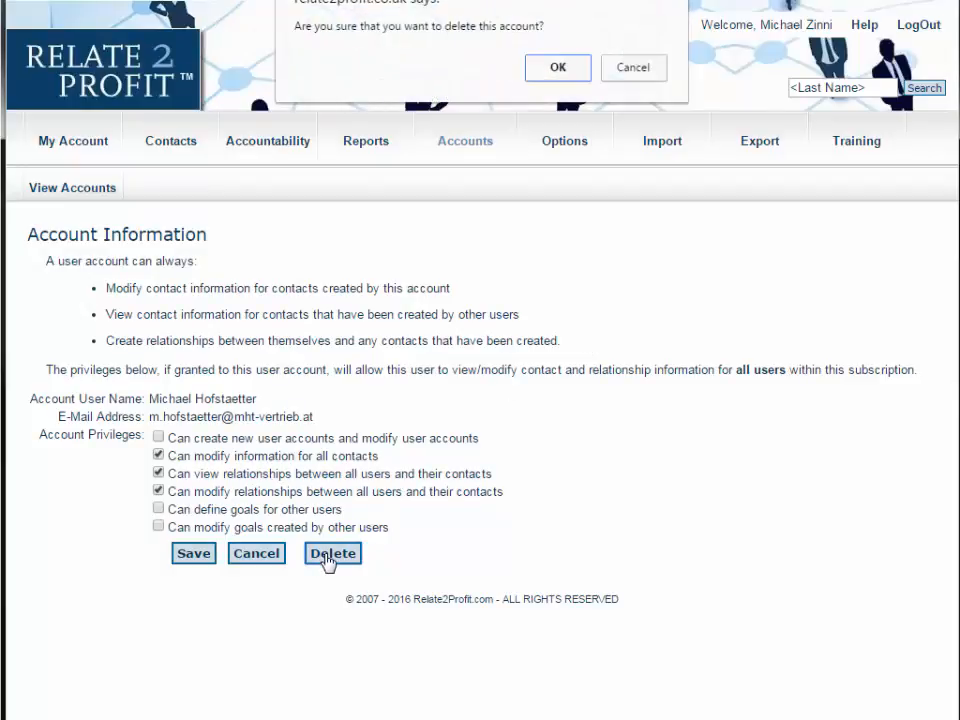
pyautogui.click(558, 68)
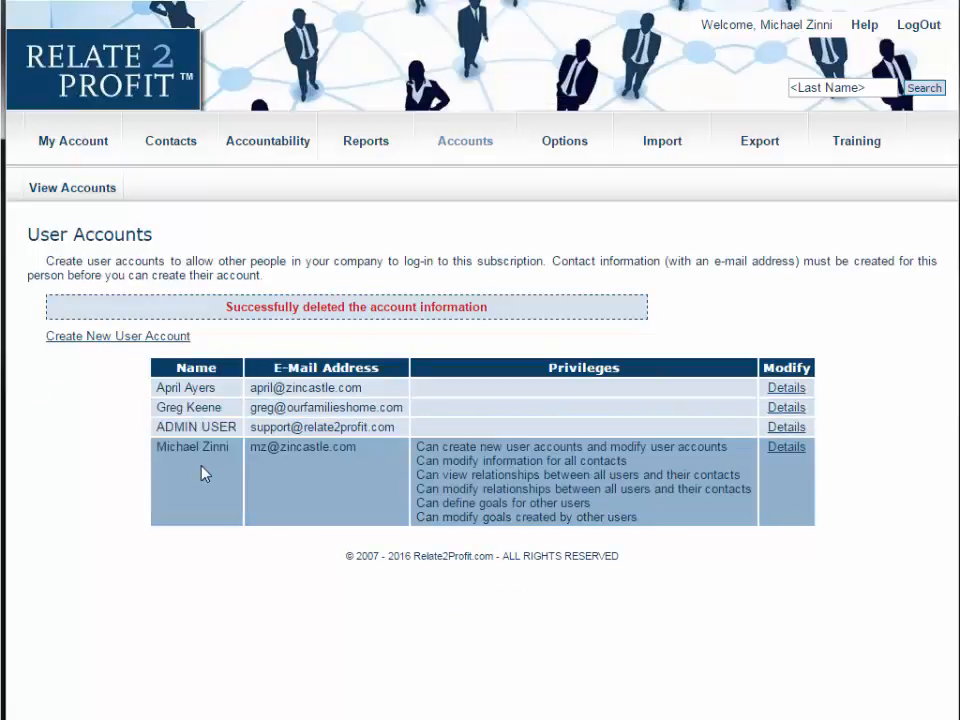
pyautogui.click(148, 338)
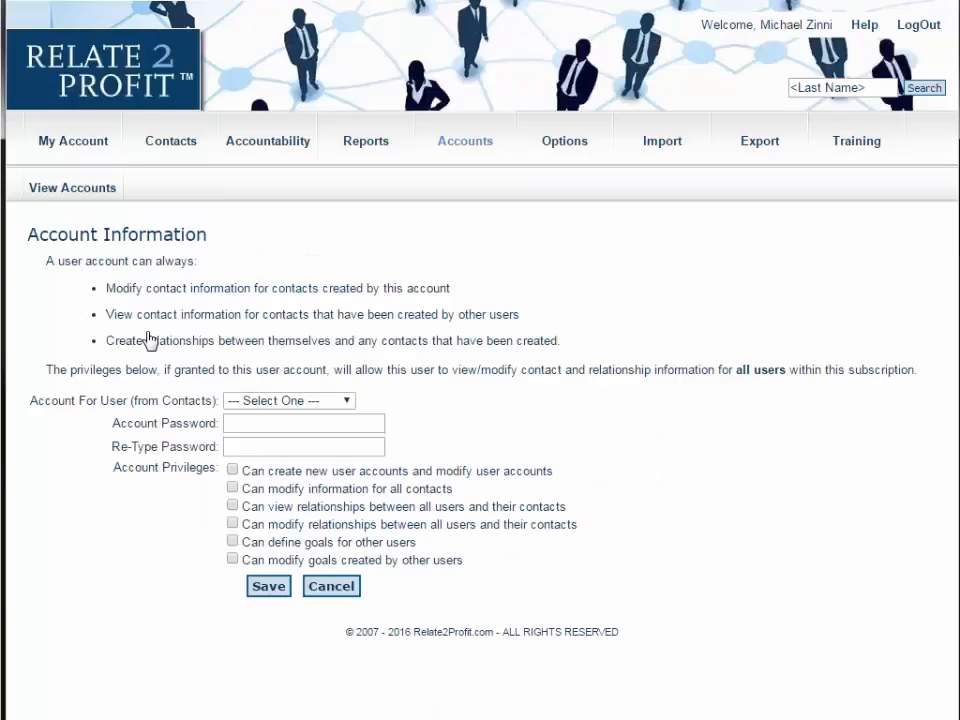
pyautogui.click(314, 401)
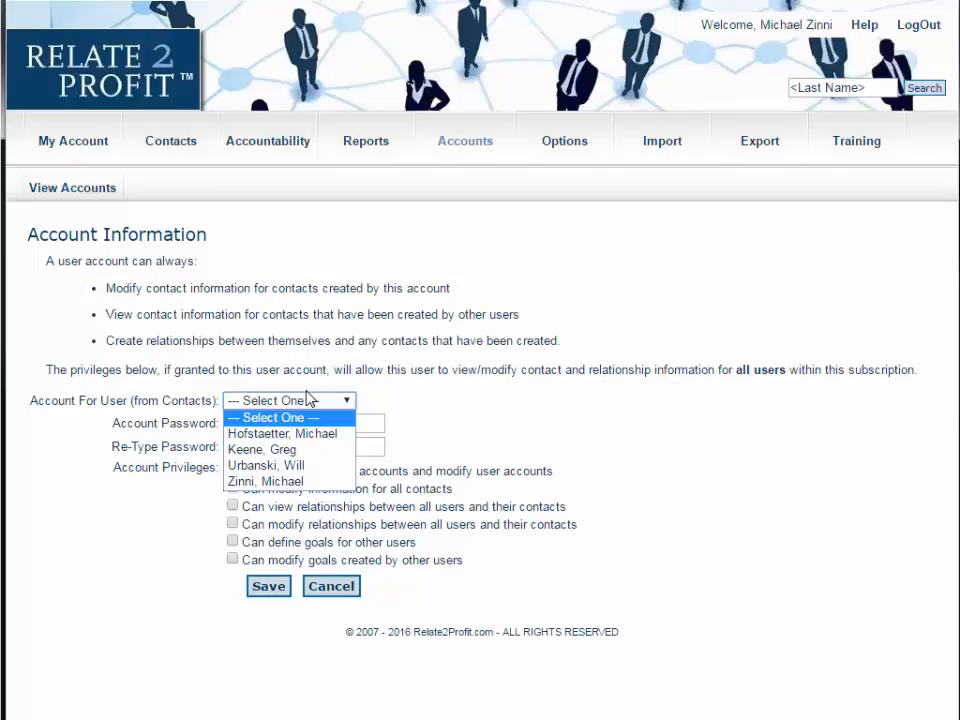
pyautogui.click(240, 465)
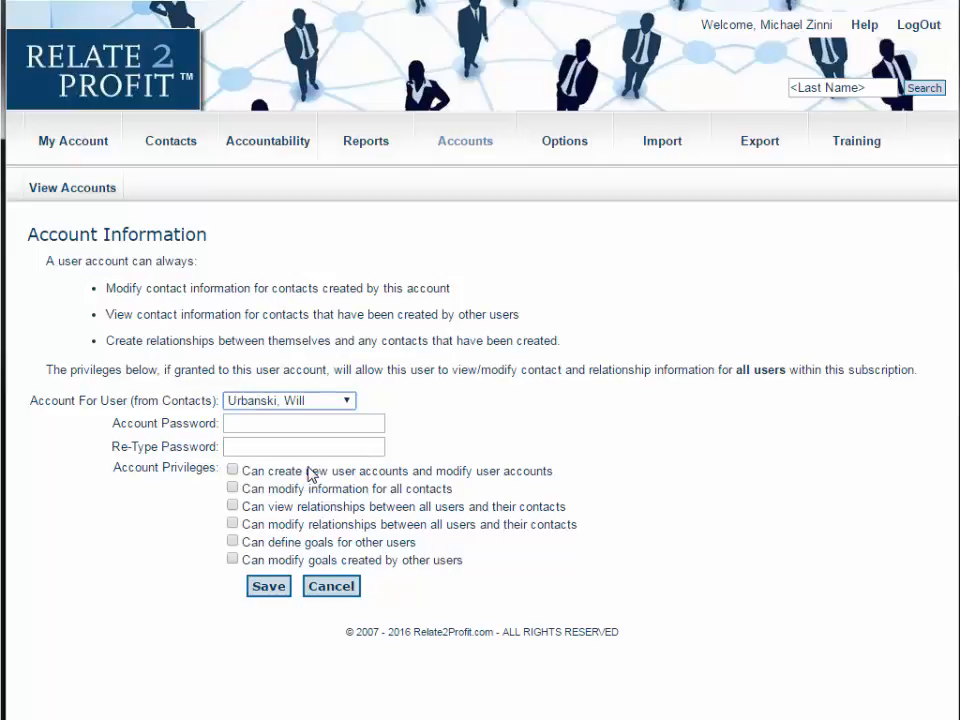
pyautogui.click(282, 449)
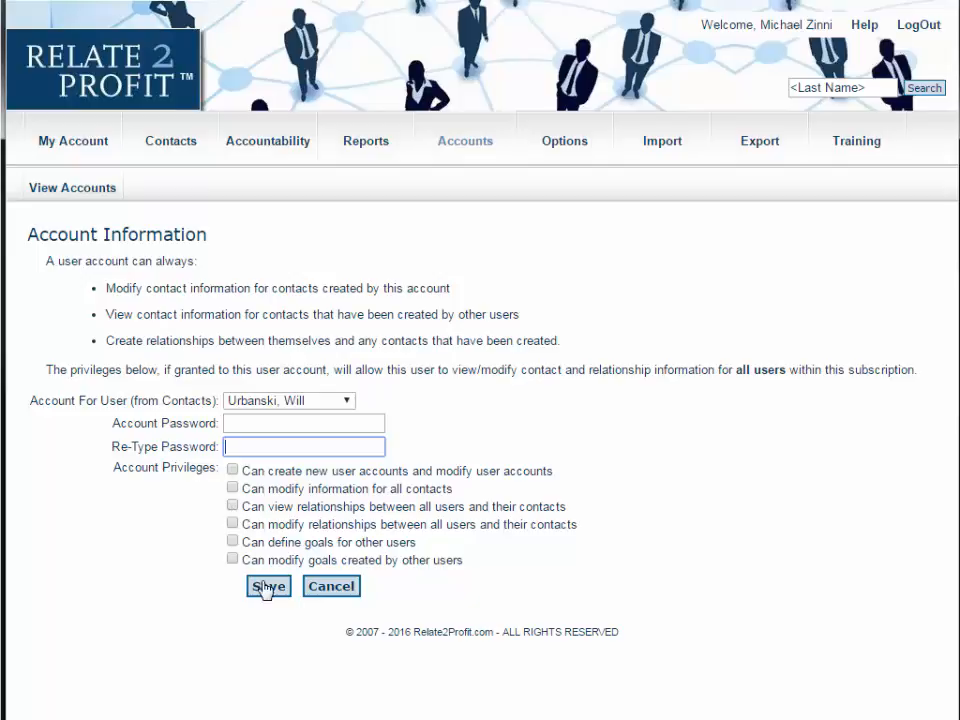
pyautogui.click(337, 591)
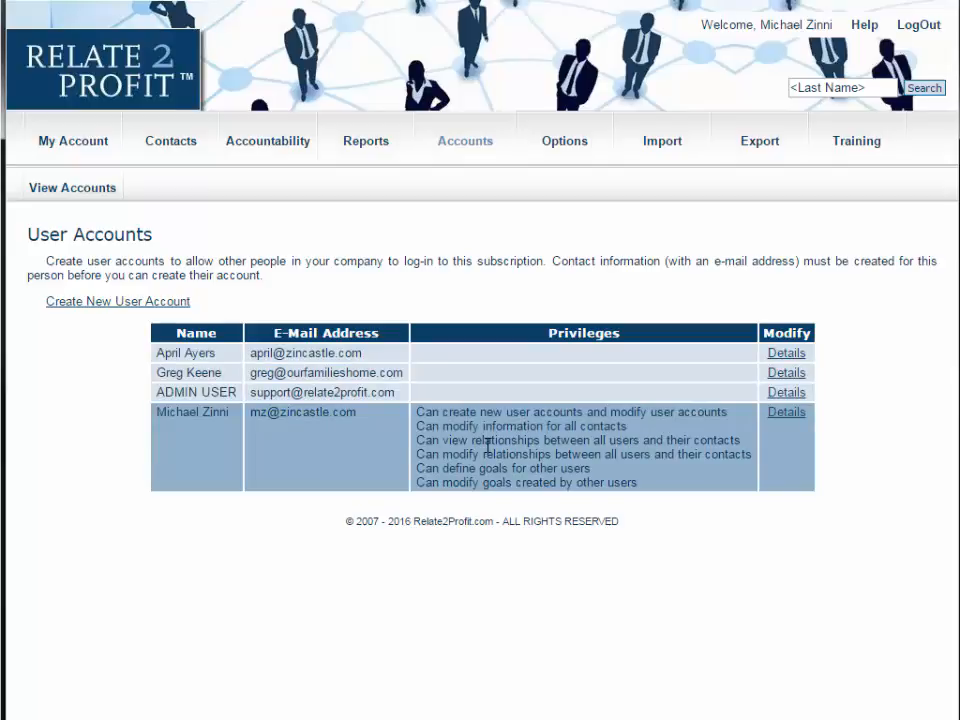
# - Open the current user's account details to review its privileges and leave without changes
pyautogui.click(797, 420)
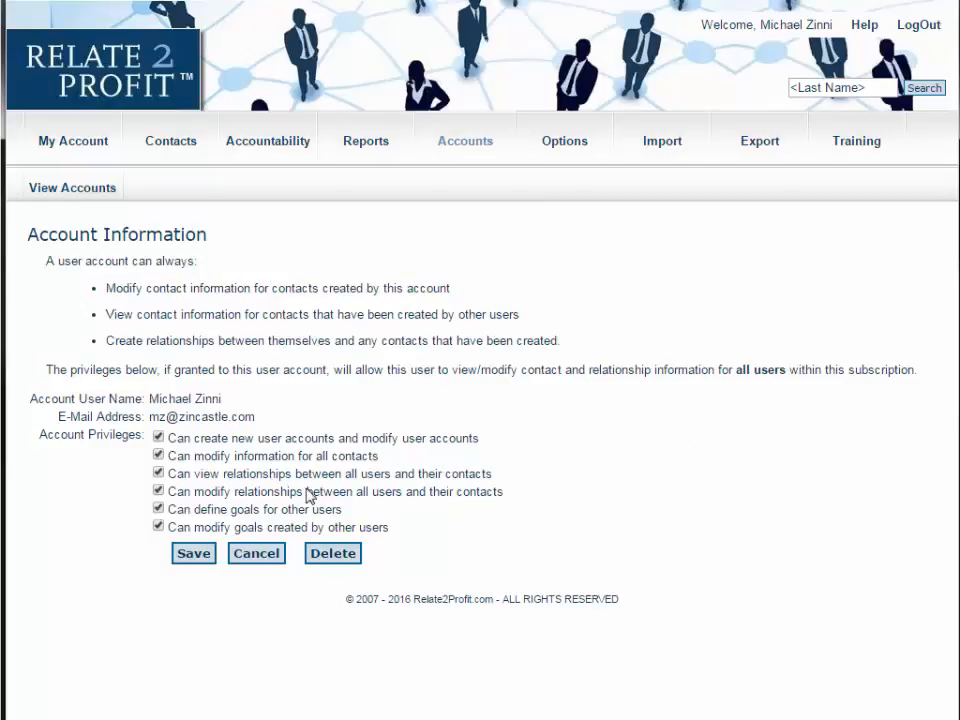
pyautogui.click(272, 560)
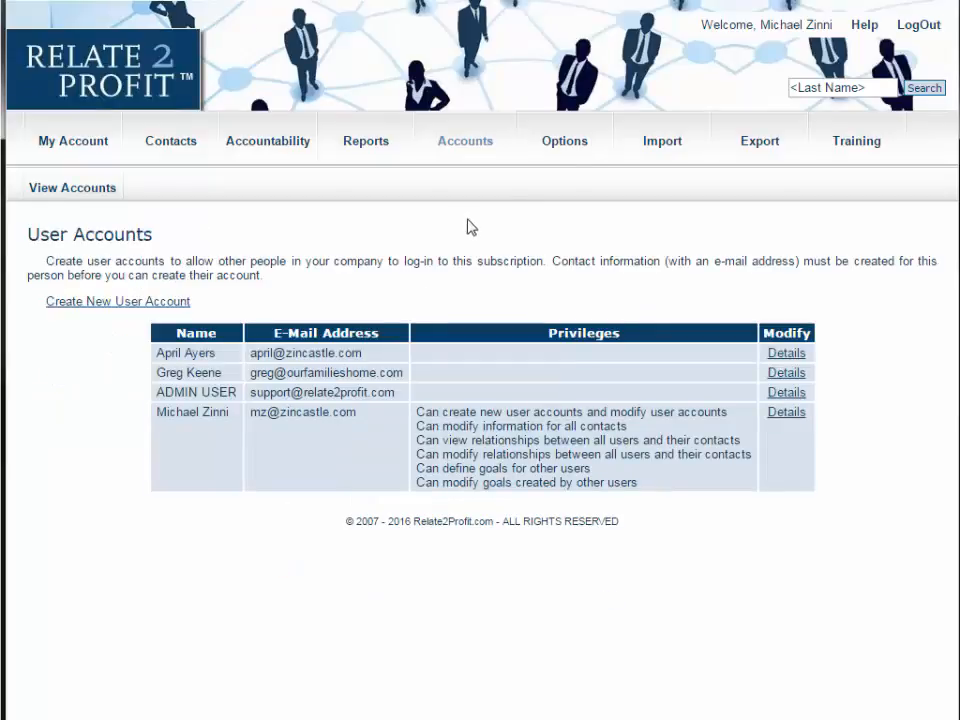
# - Open the Relationship Stages options and examine the three stage name fields
pyautogui.click(572, 147)
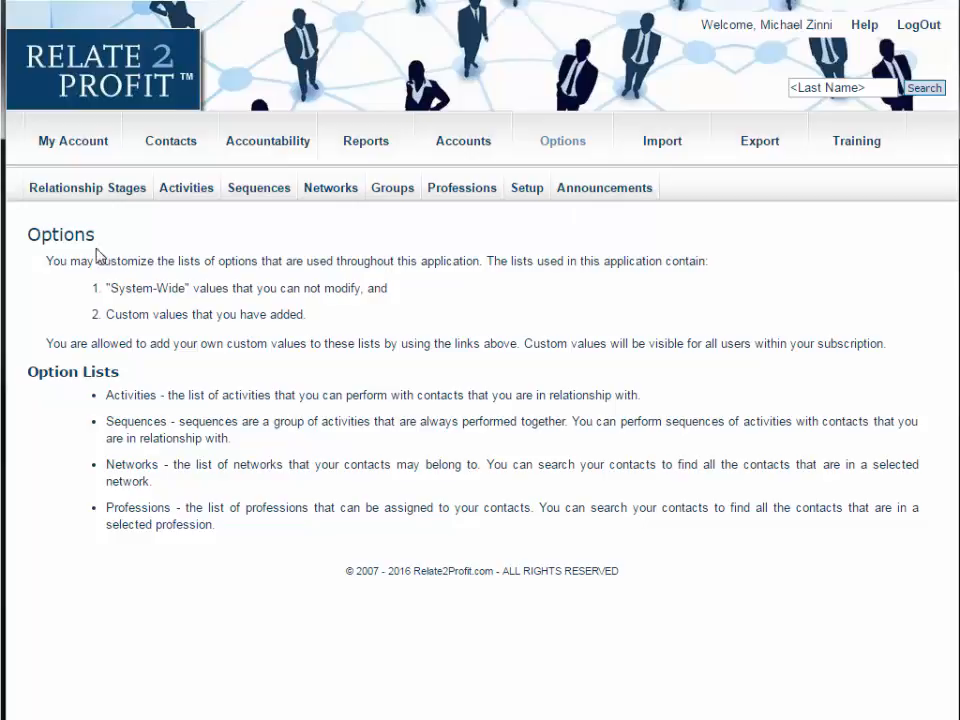
pyautogui.click(85, 190)
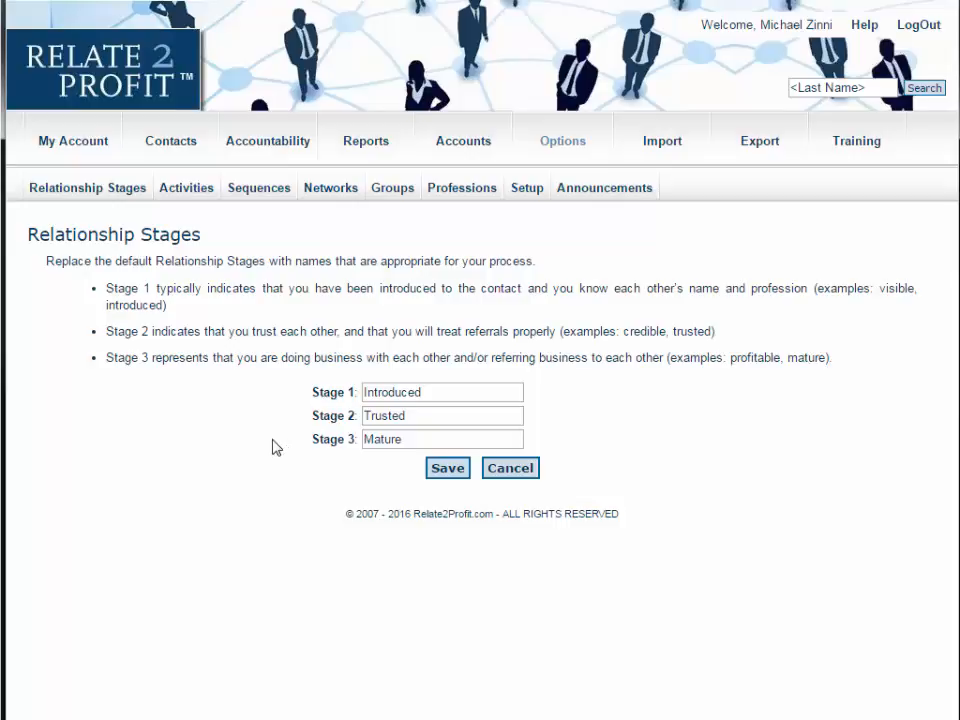
pyautogui.click(456, 392)
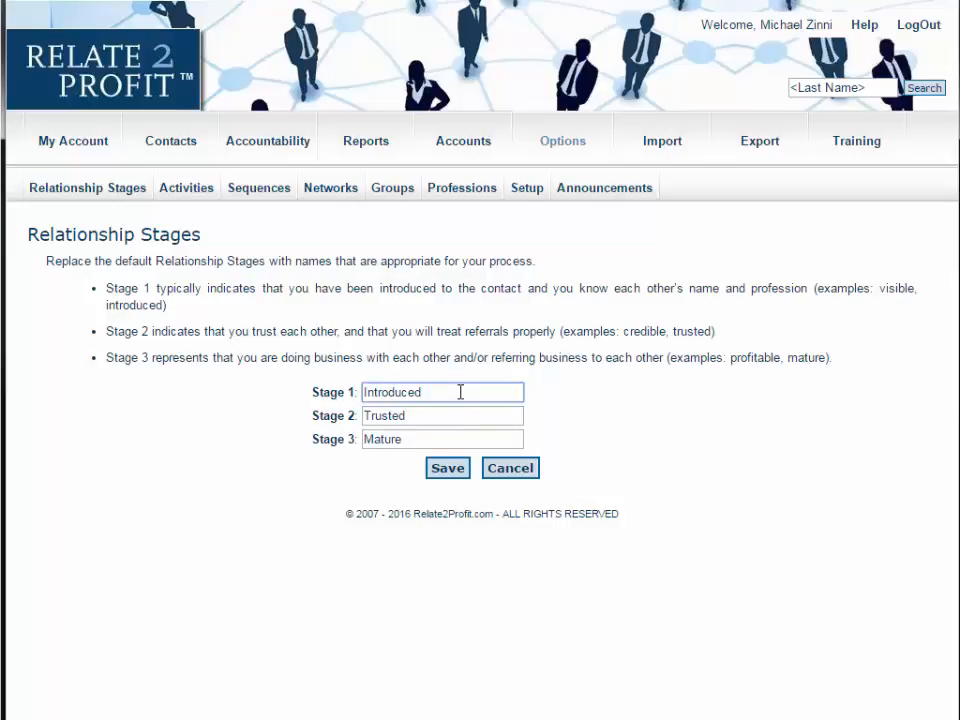
pyautogui.click(453, 418)
pyautogui.click(448, 437)
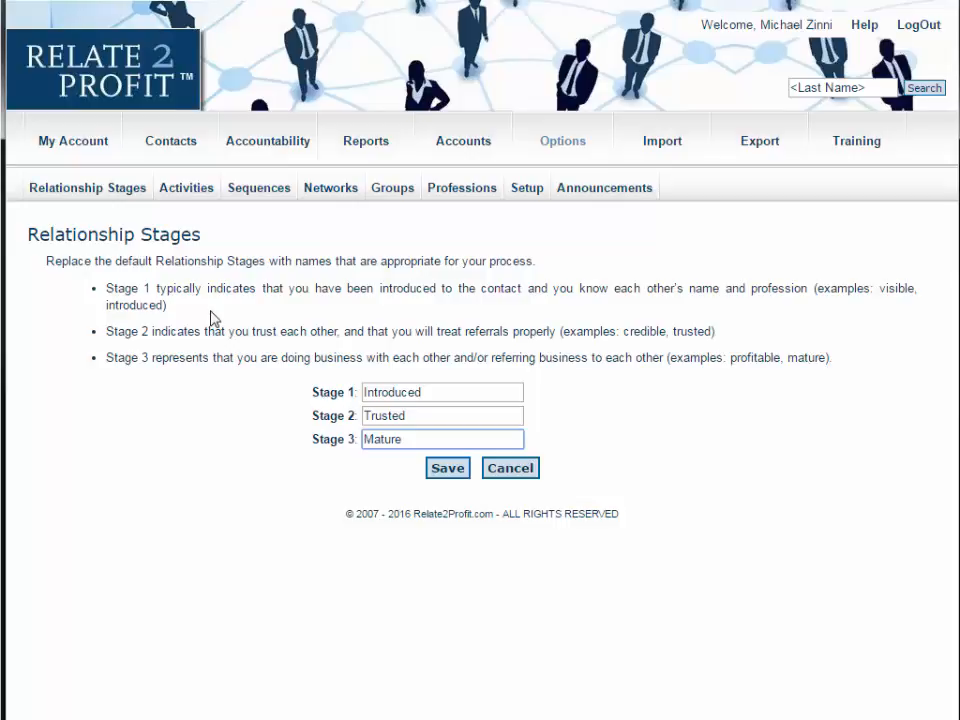
# - Open the standard activities list and scroll through all activity categories and their scorecard values
pyautogui.click(196, 194)
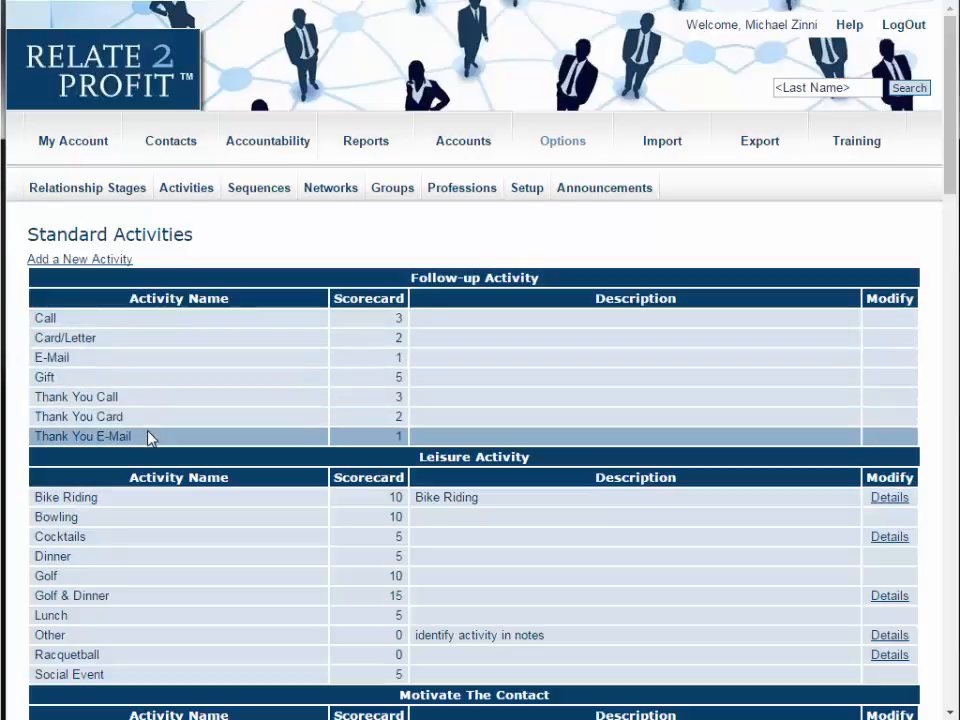
pyautogui.scroll(-3, 150, 438)
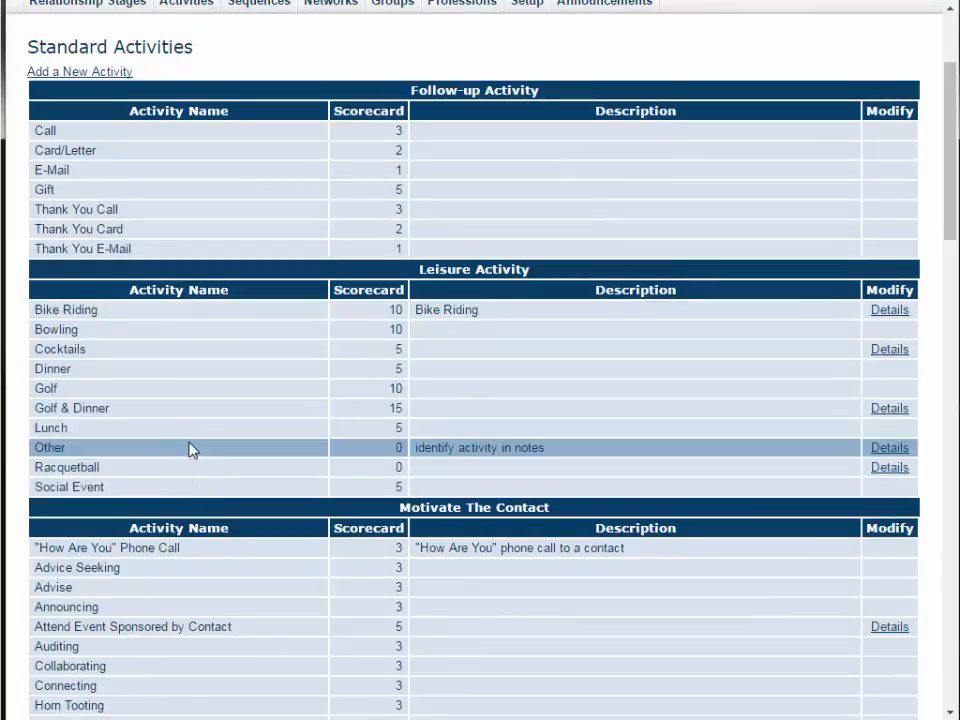
pyautogui.scroll(-3, 191, 448)
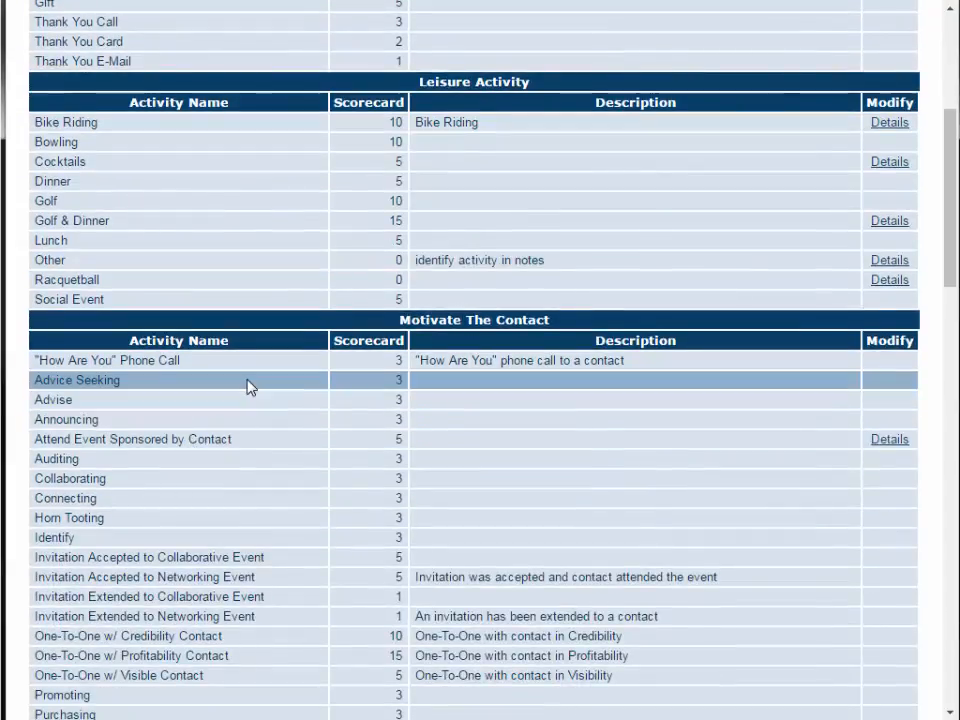
pyautogui.scroll(-3, 255, 429)
pyautogui.scroll(-3, 255, 429)
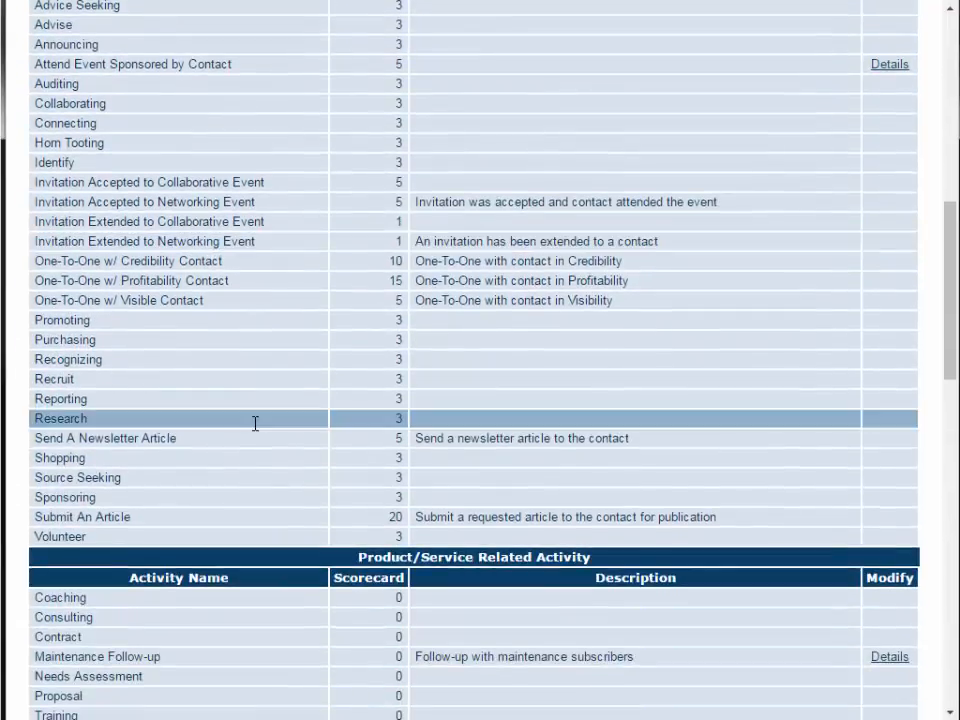
pyautogui.scroll(-3, 255, 429)
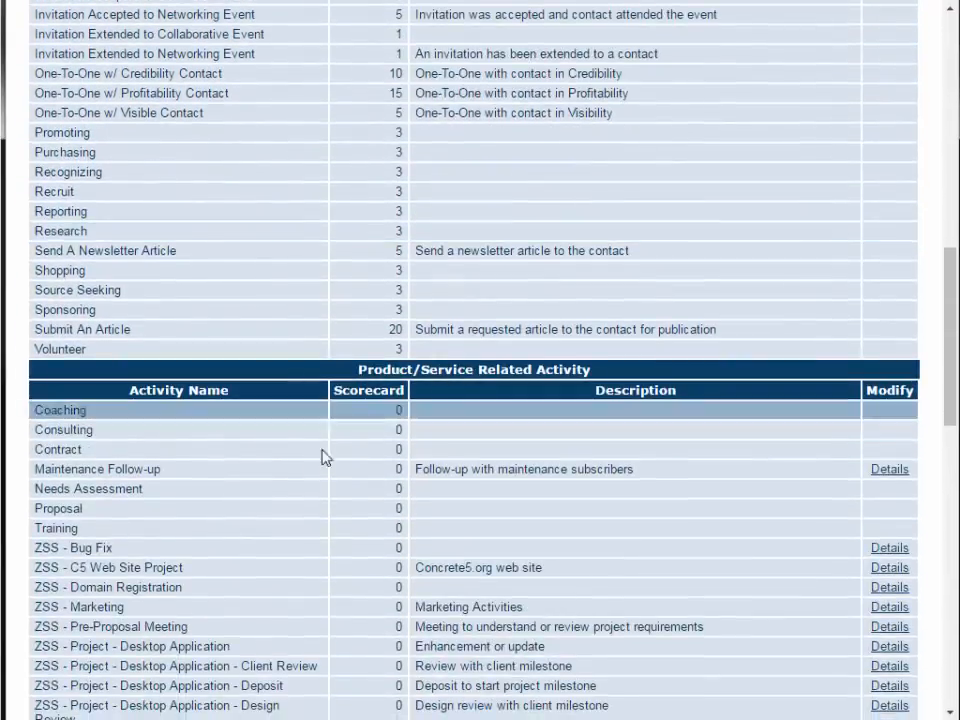
pyautogui.scroll(-2, 208, 482)
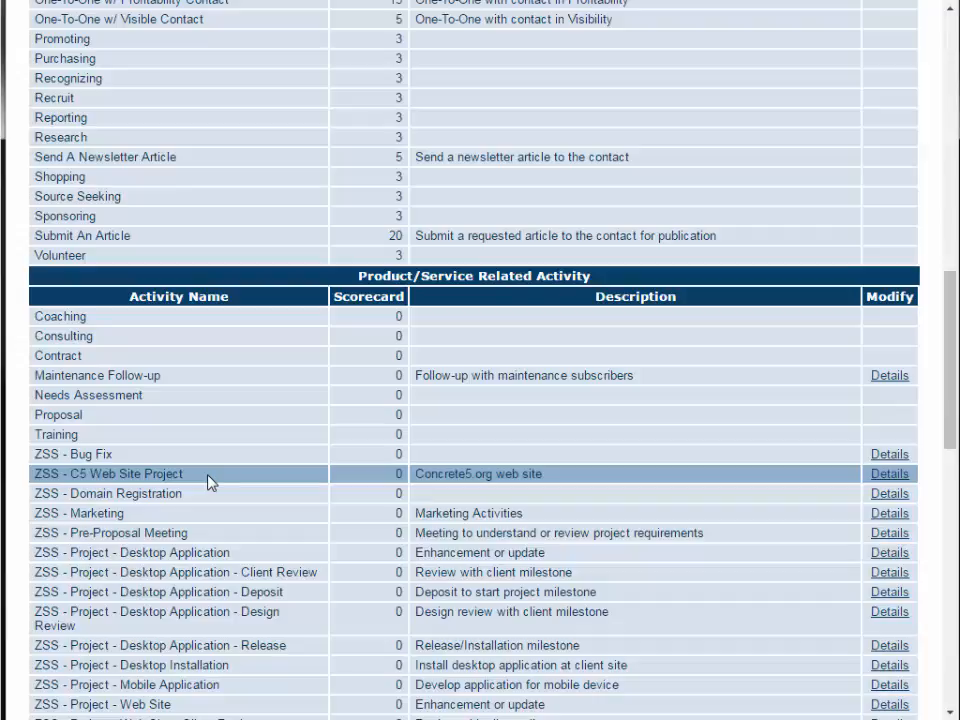
pyautogui.scroll(-2, 208, 480)
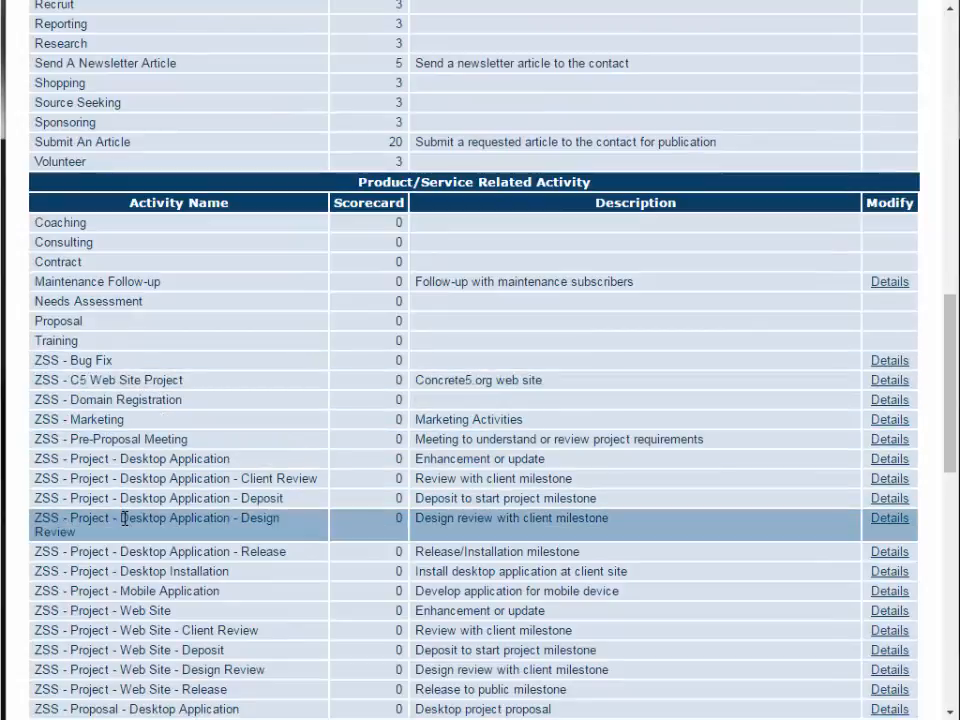
pyautogui.scroll(-4, 124, 518)
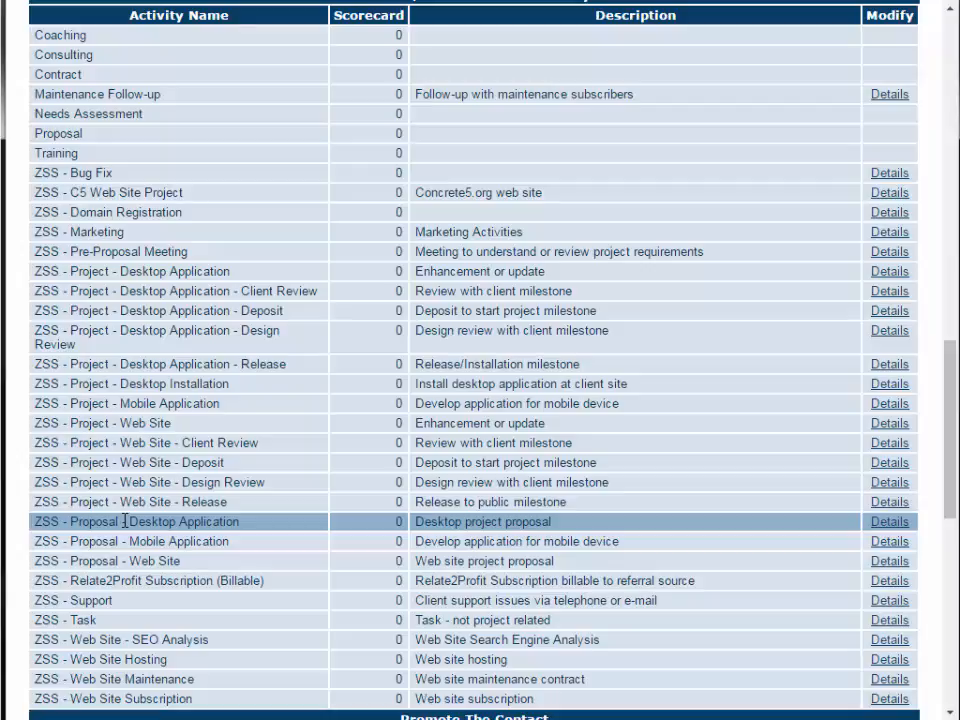
pyautogui.scroll(-2, 124, 520)
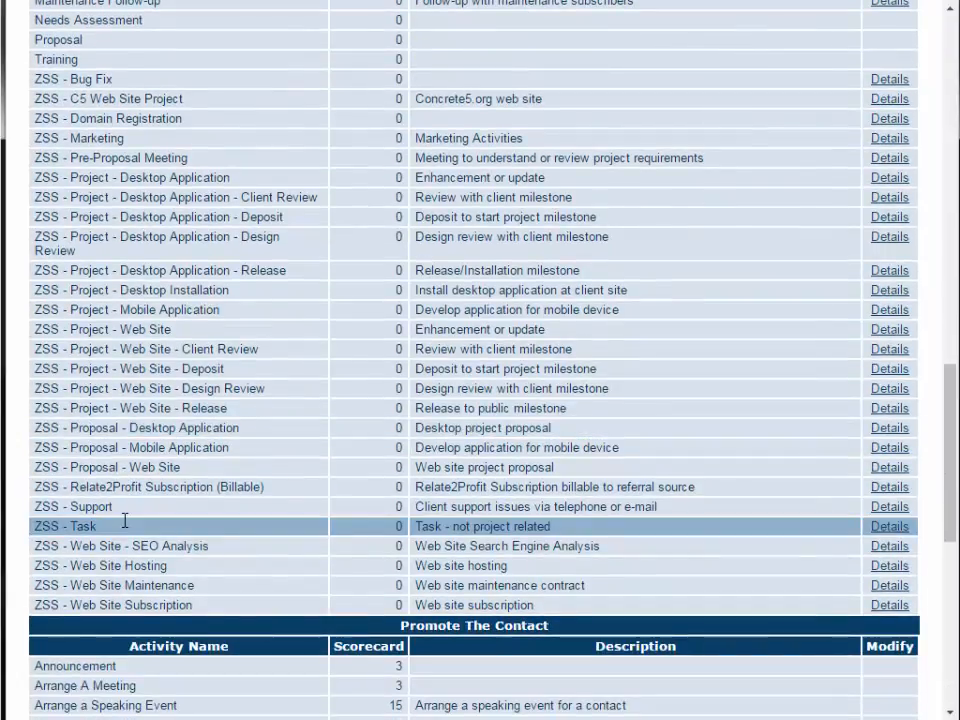
pyautogui.scroll(-4, 124, 520)
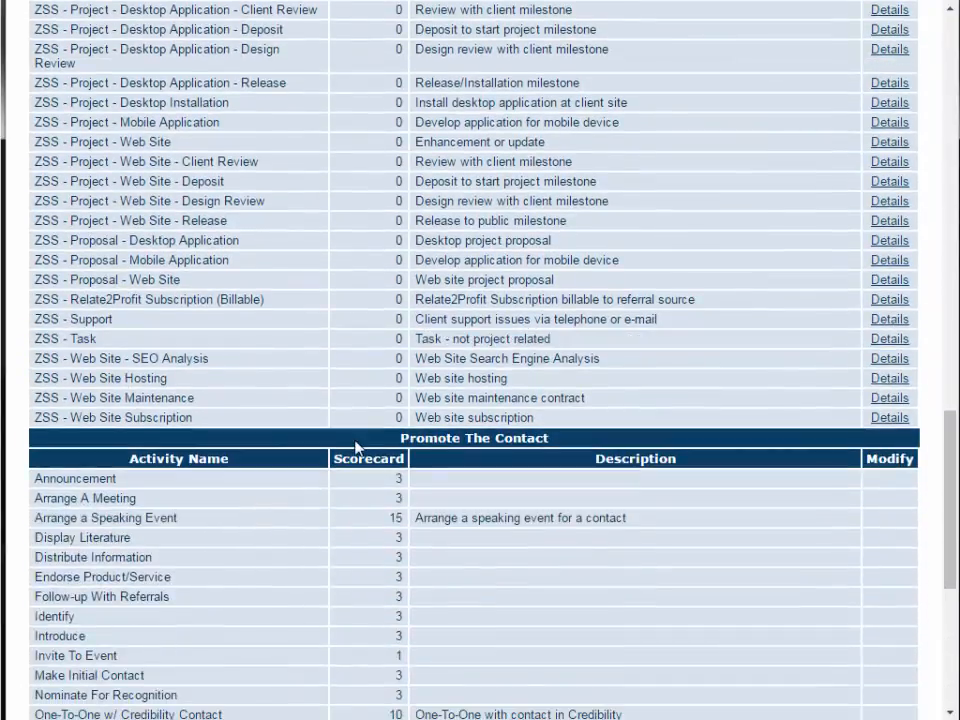
pyautogui.scroll(-4, 240, 529)
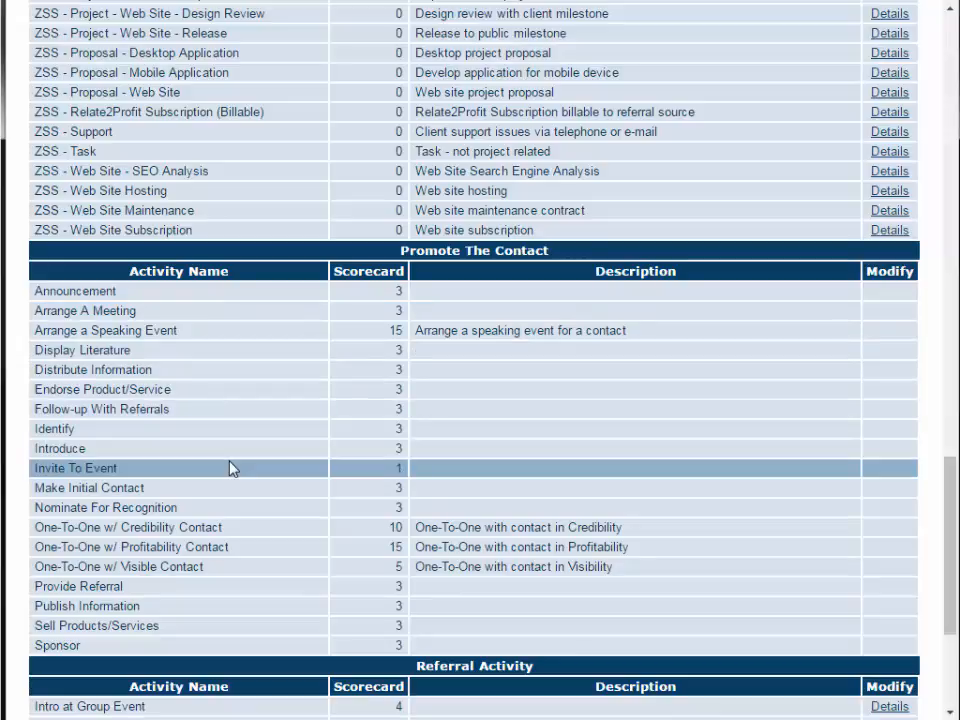
pyautogui.scroll(-5, 230, 468)
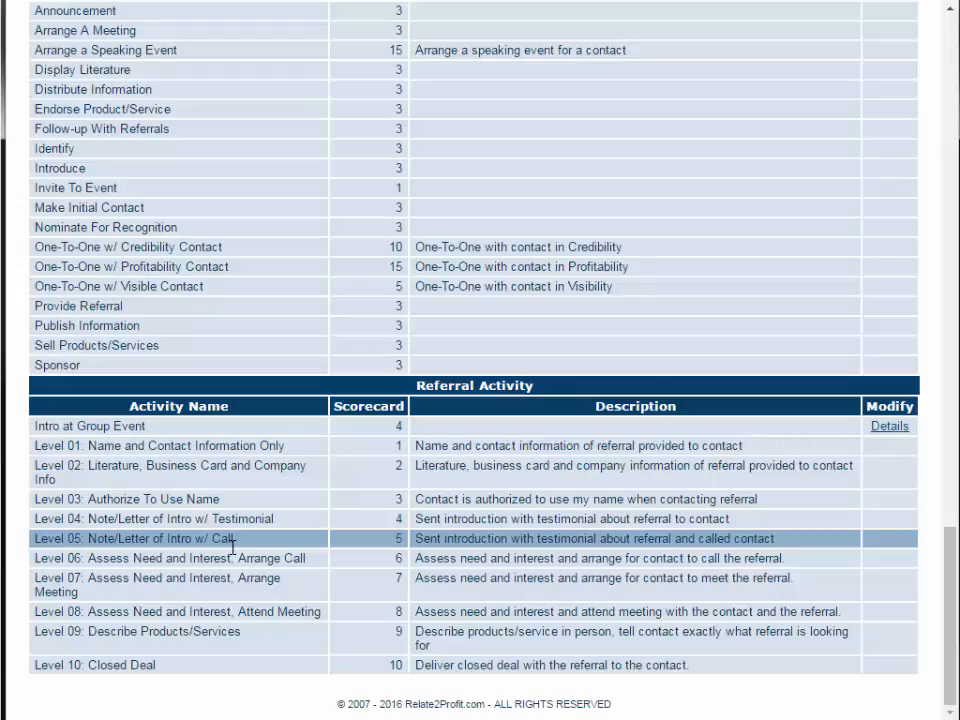
pyautogui.scroll(3, 232, 547)
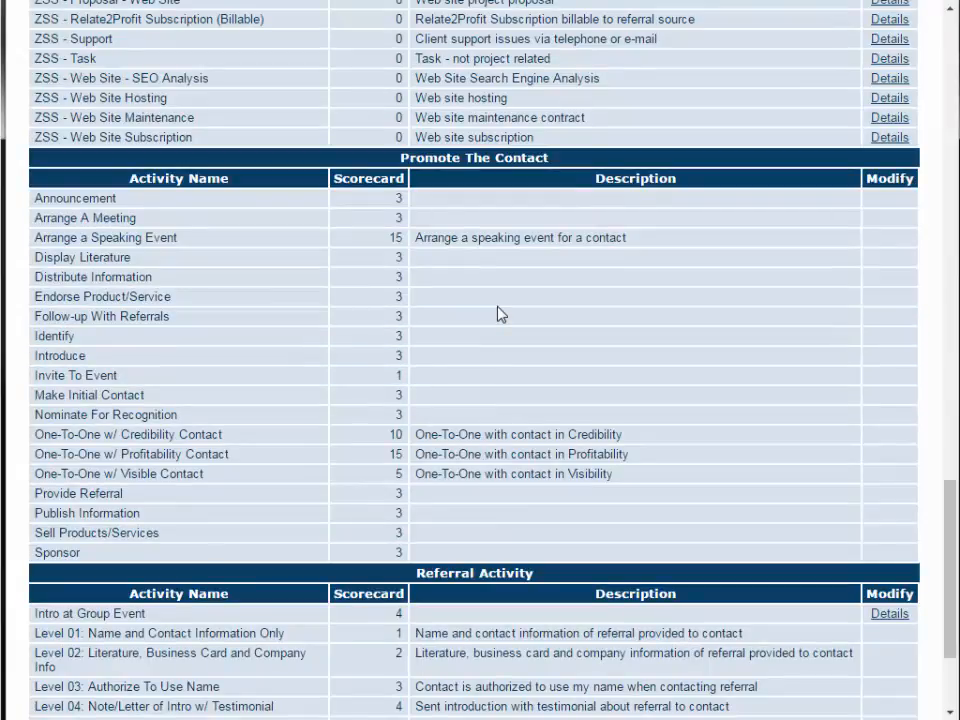
pyautogui.scroll(6, 500, 314)
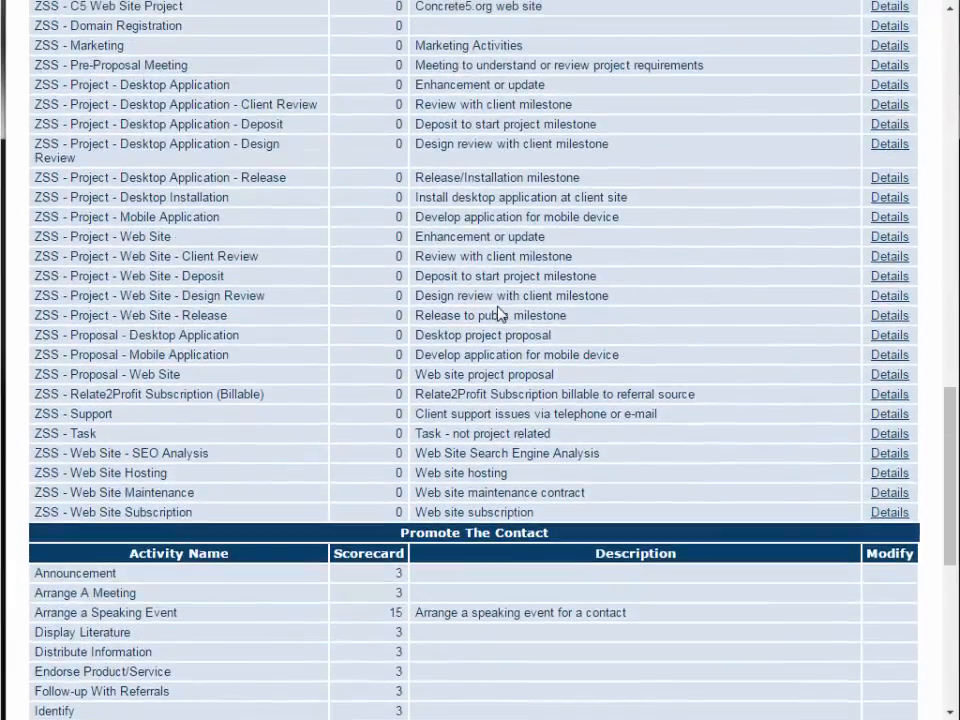
pyautogui.scroll(10, 500, 314)
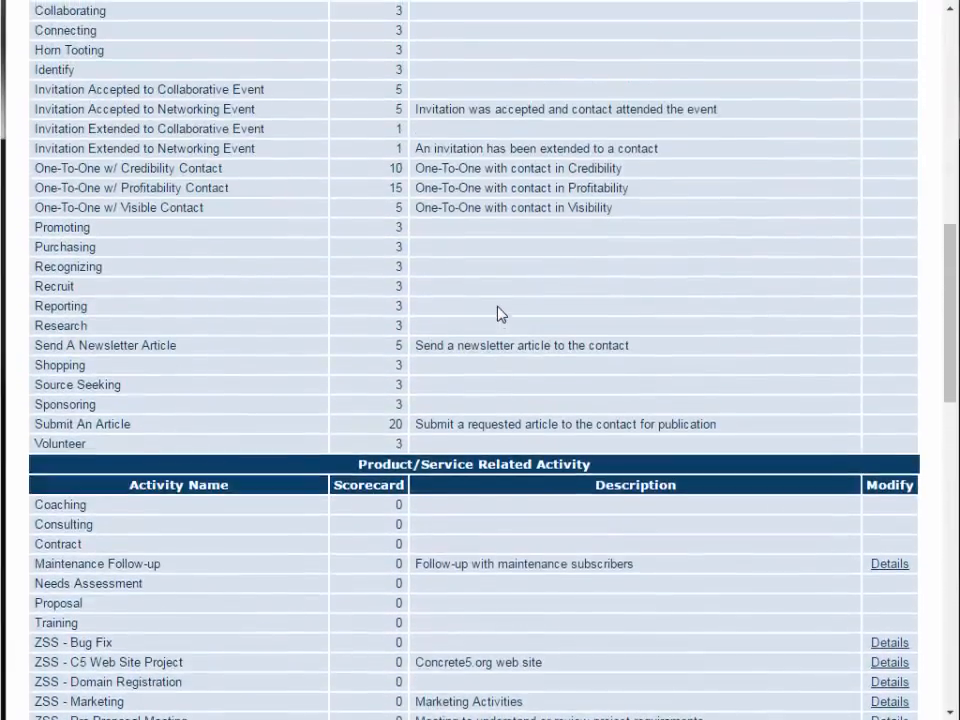
pyautogui.scroll(12, 500, 314)
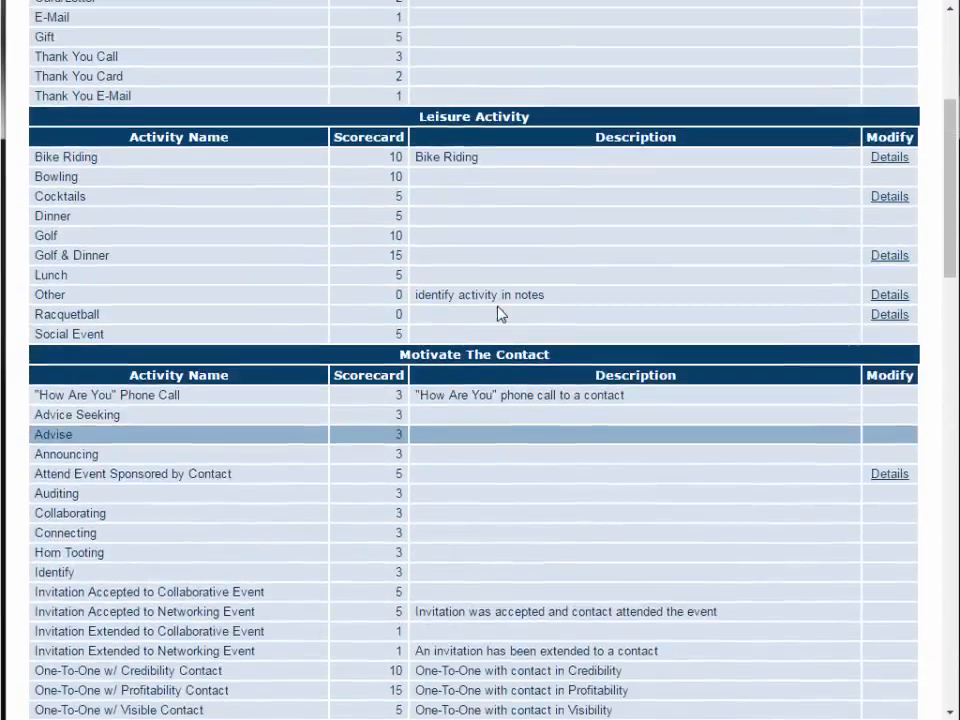
pyautogui.scroll(2, 500, 314)
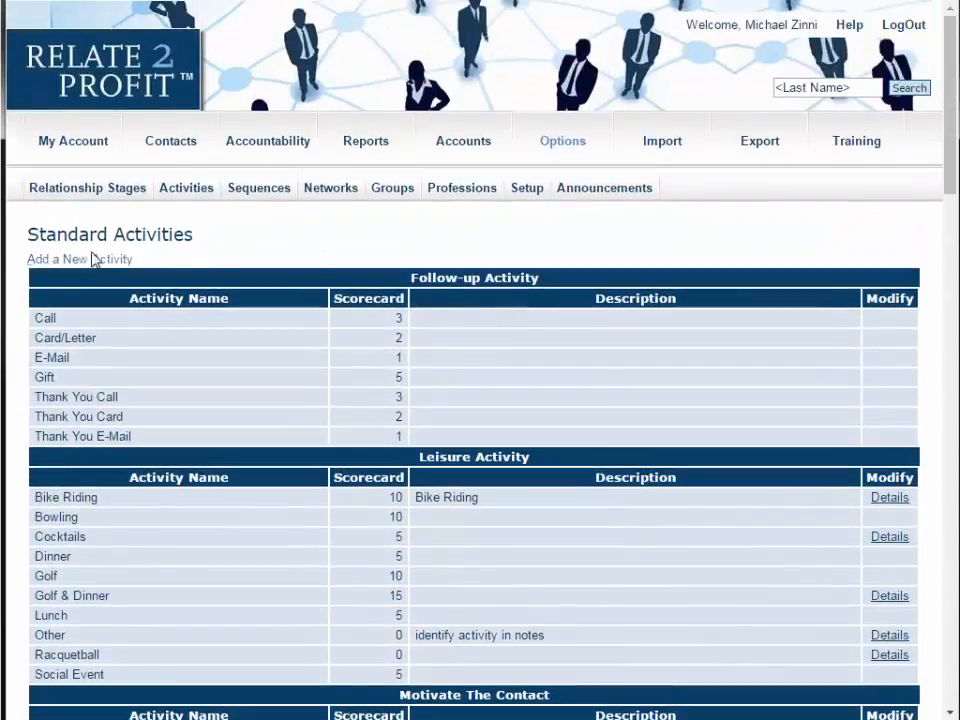
# - Add a new Leisure Activity named Golf with description Golf and a scorecard value of 10
pyautogui.click(95, 260)
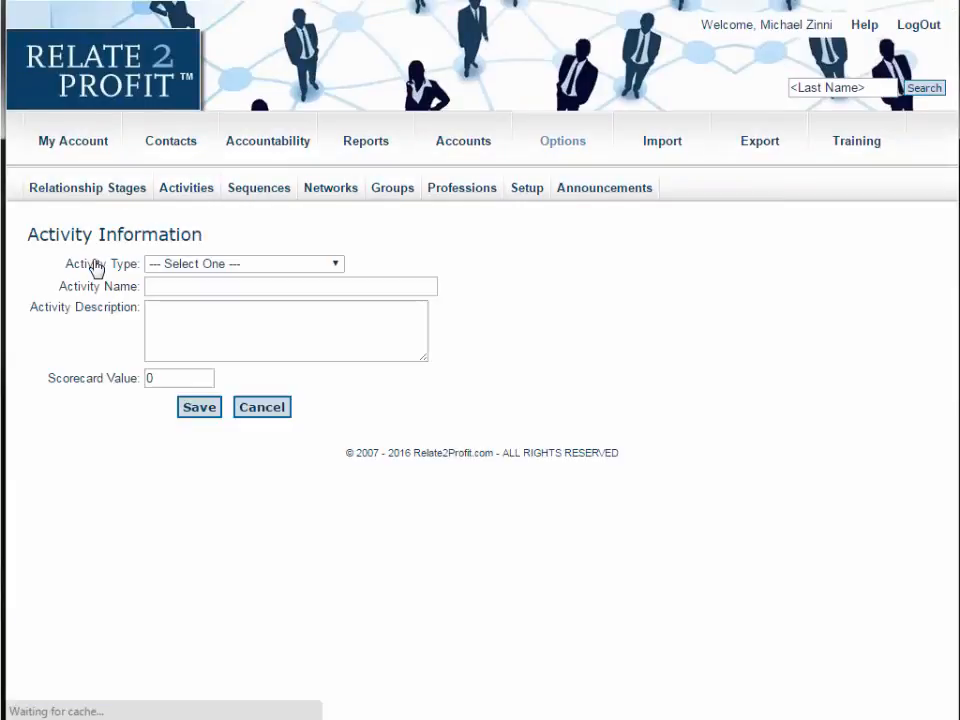
pyautogui.click(259, 266)
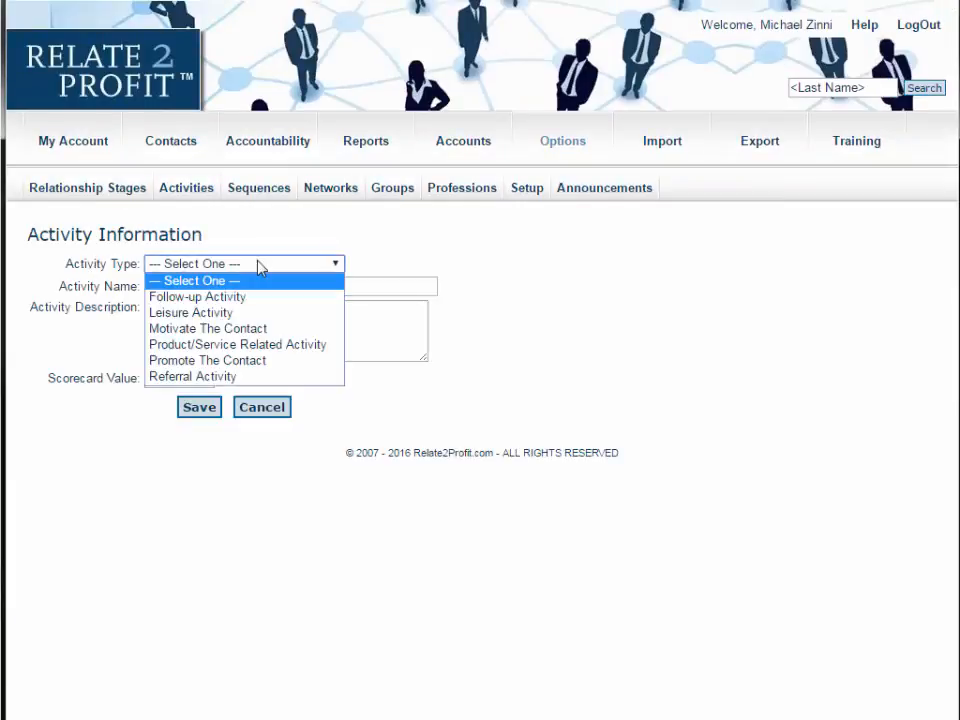
pyautogui.click(263, 318)
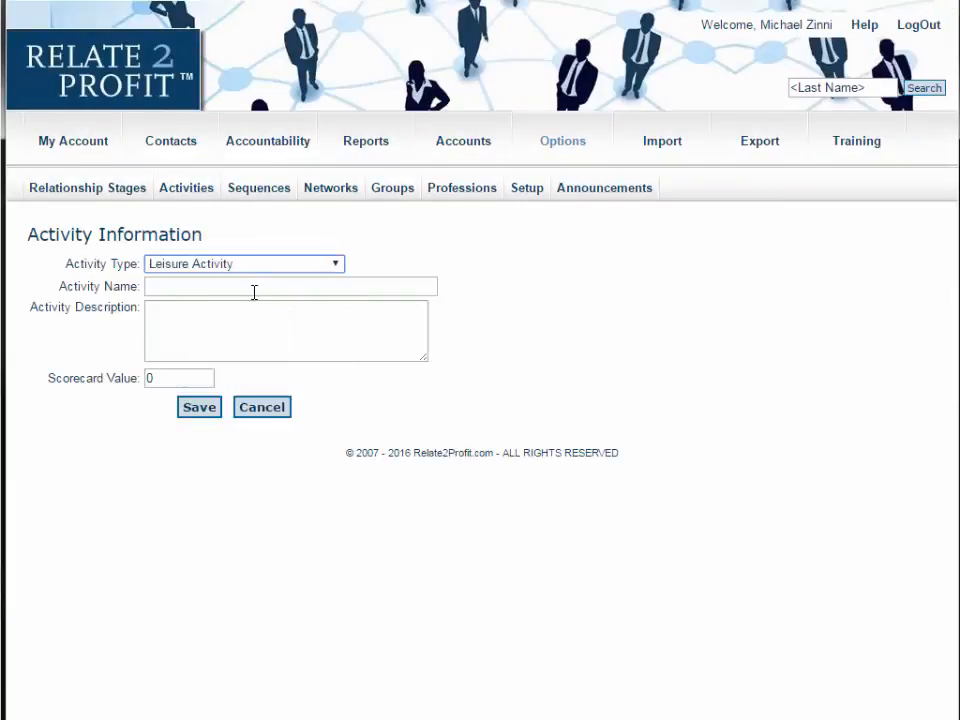
pyautogui.click(254, 290)
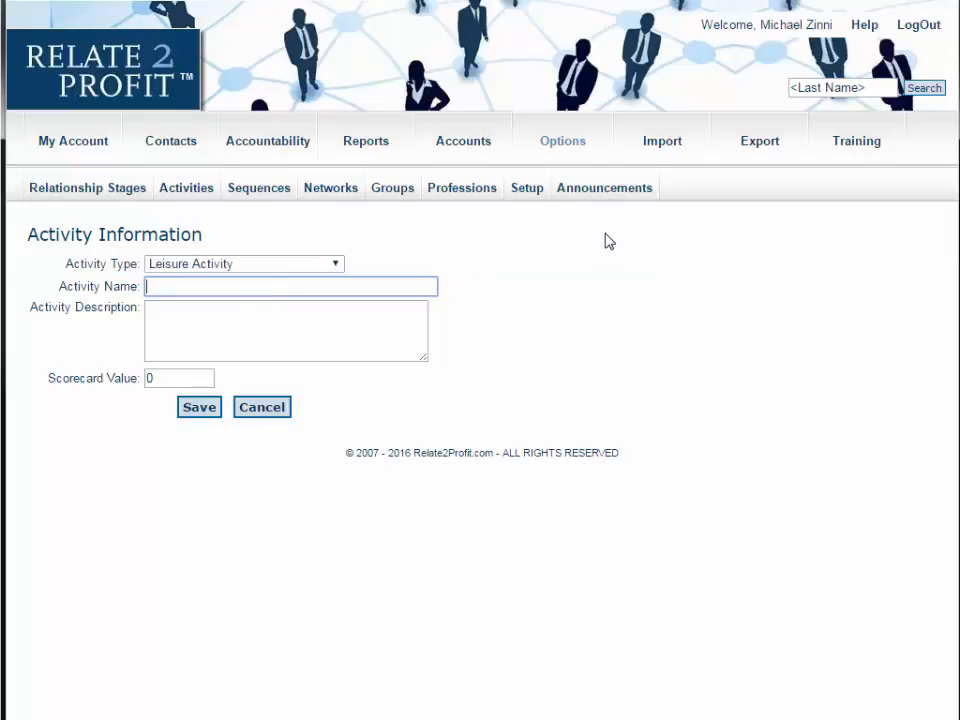
pyautogui.write('Golf')
pyautogui.click(245, 327)
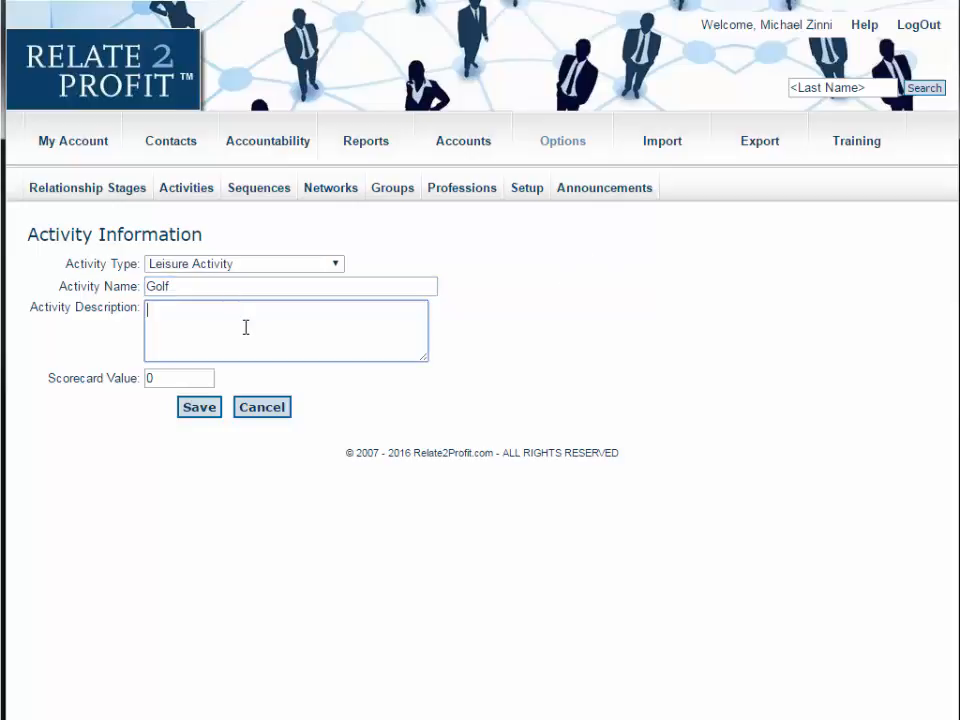
pyautogui.write('Golf')
pyautogui.press('Tab')
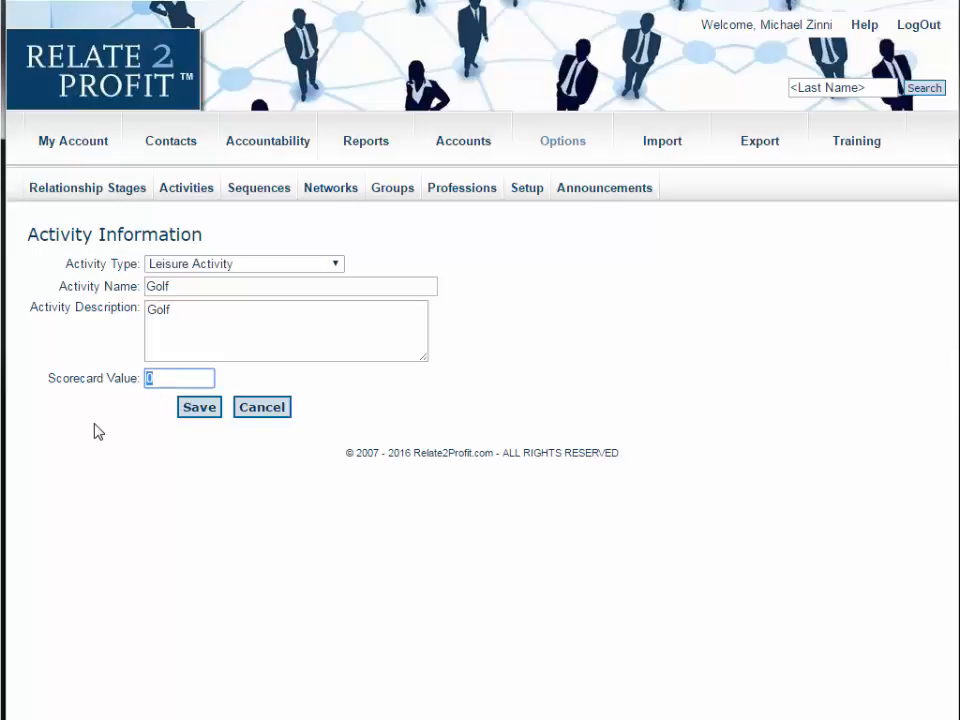
pyautogui.write('10')
pyautogui.click(203, 411)
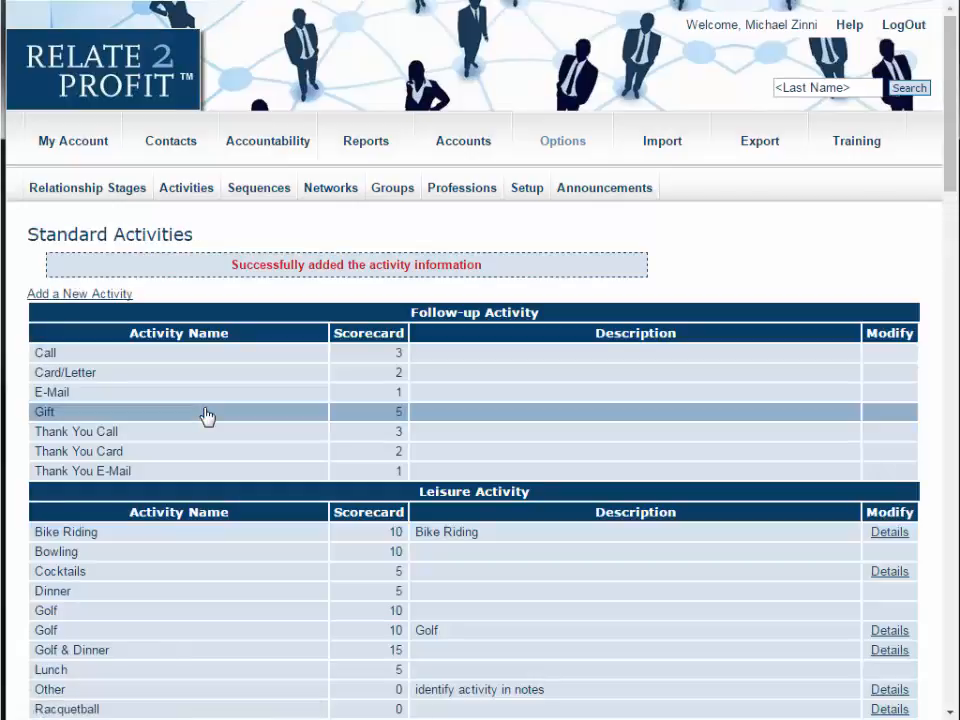
# - Delete the newly added Golf leisure activity, confirming the deletion
pyautogui.scroll(-2, 205, 418)
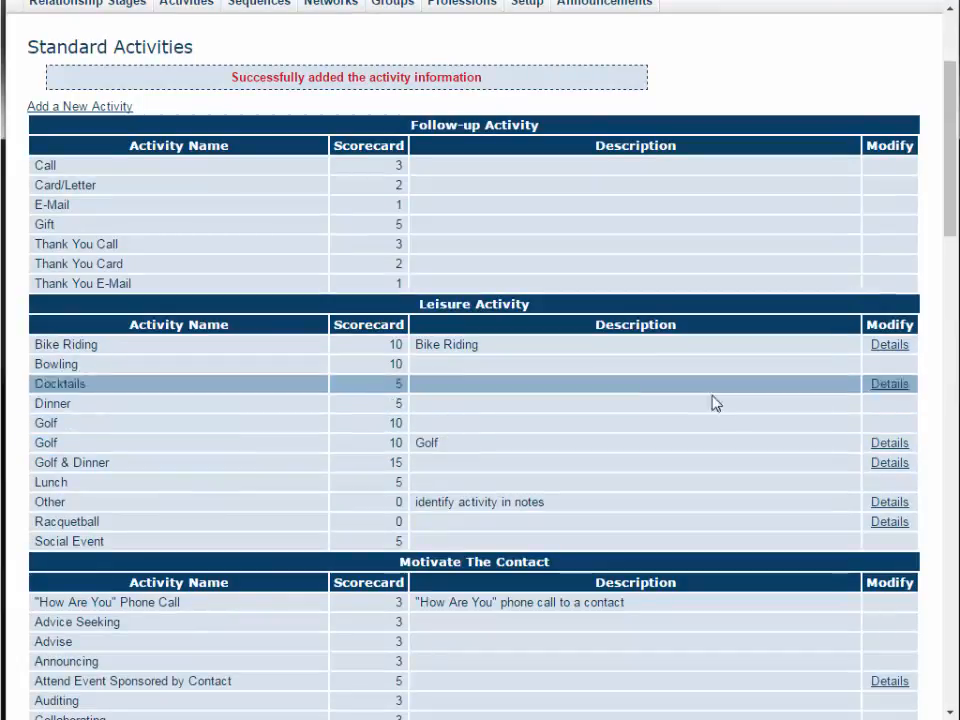
pyautogui.click(886, 444)
pyautogui.click(230, 412)
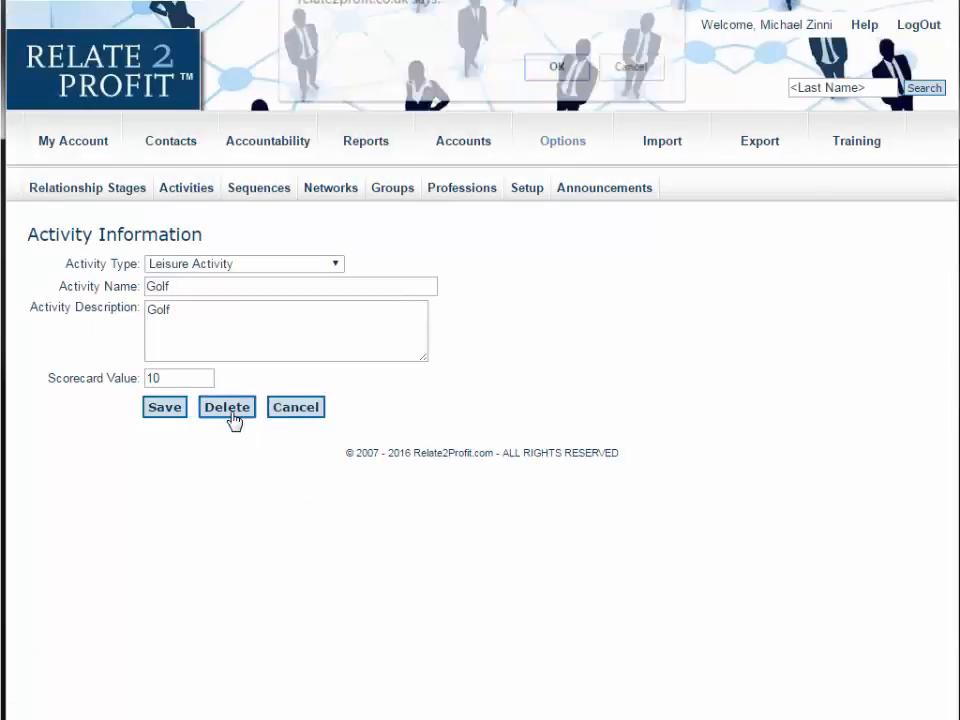
pyautogui.click(556, 67)
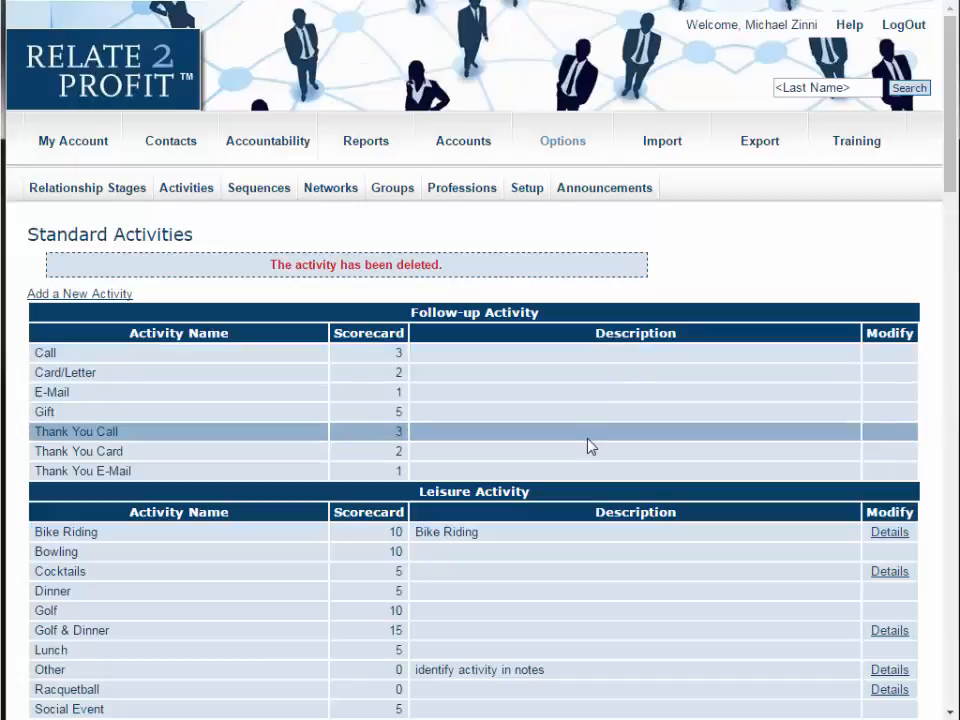
# - Open the Schedule One-To-One sequence and examine its name, description and the first activity's type and activity options
pyautogui.scroll(-1, 589, 444)
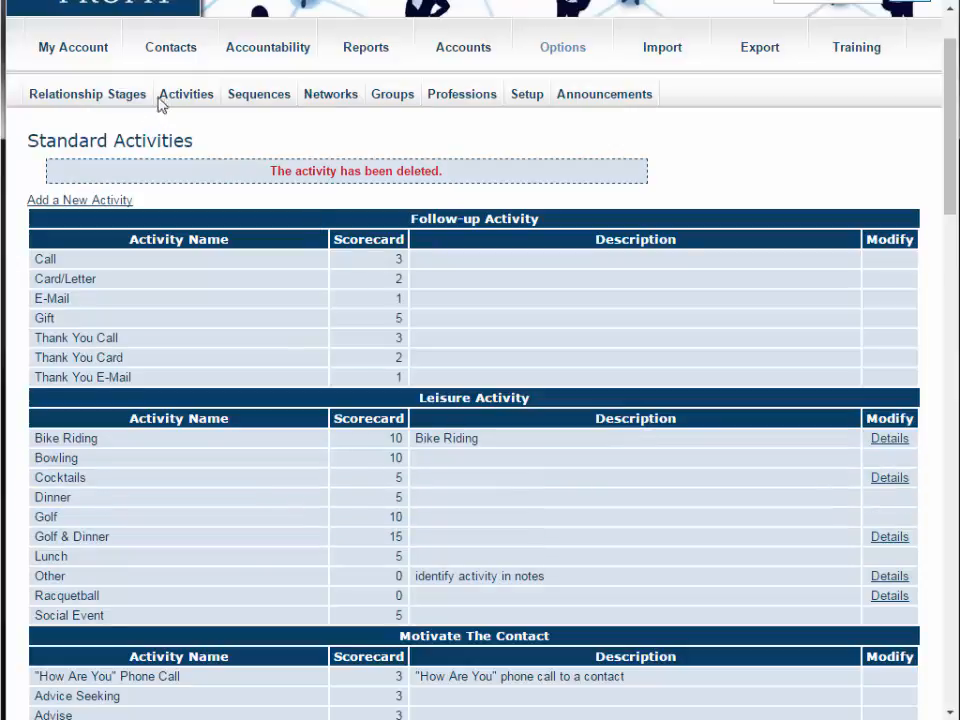
pyautogui.click(274, 98)
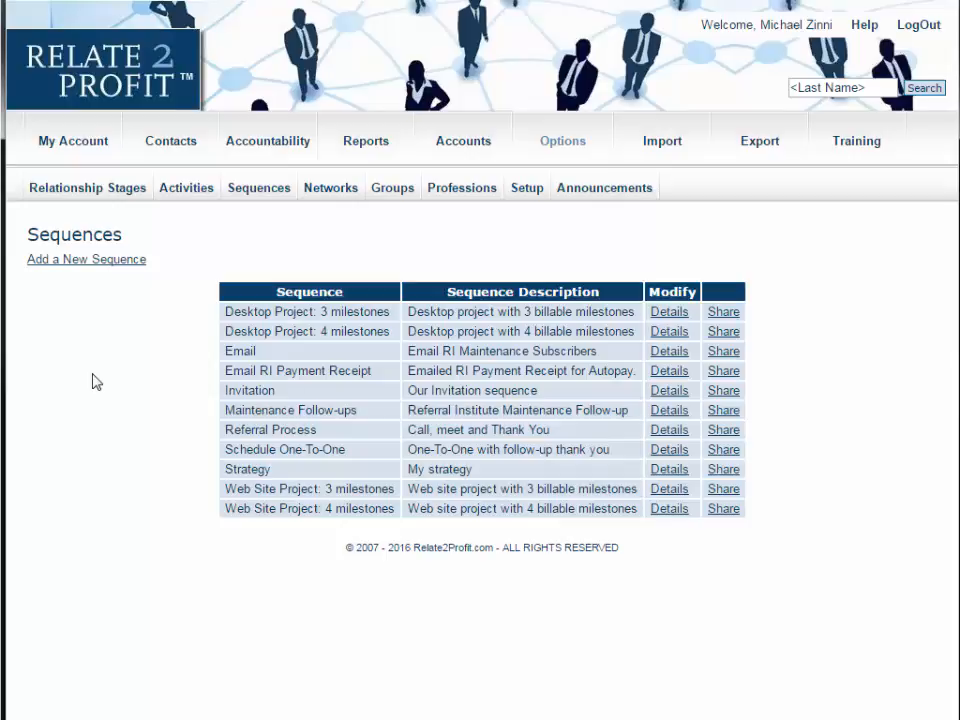
pyautogui.click(669, 452)
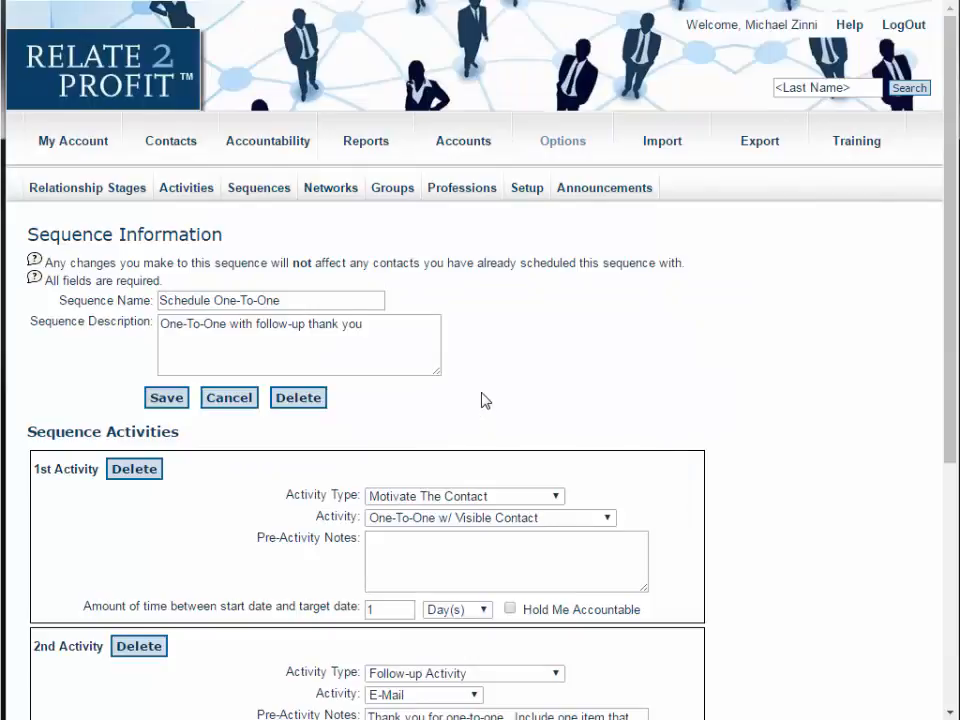
pyautogui.click(324, 300)
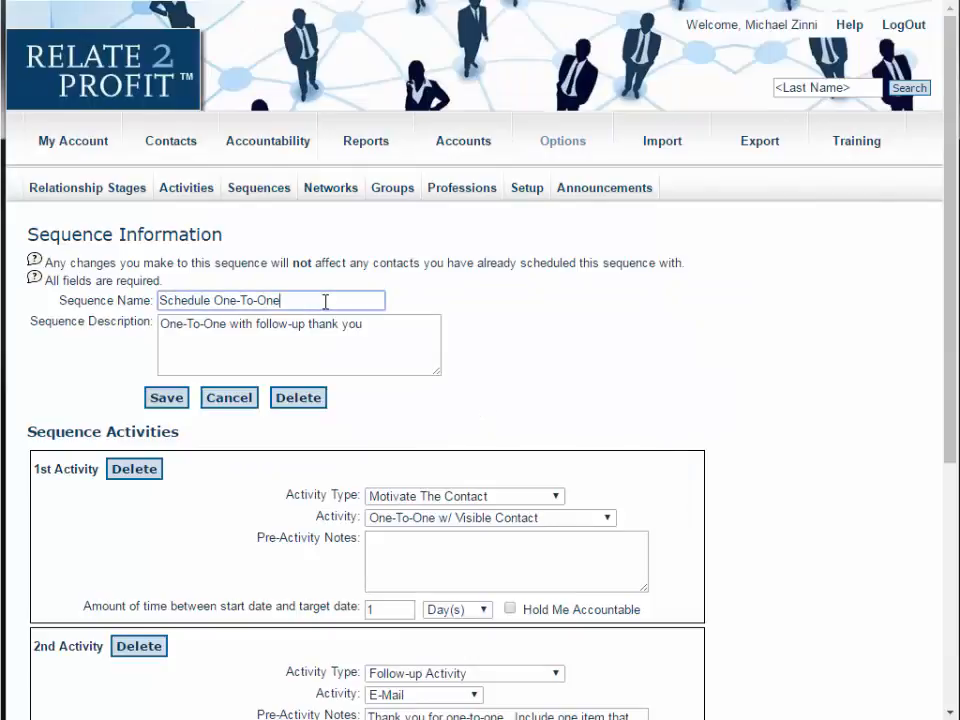
pyautogui.click(378, 335)
pyautogui.scroll(-3, 514, 304)
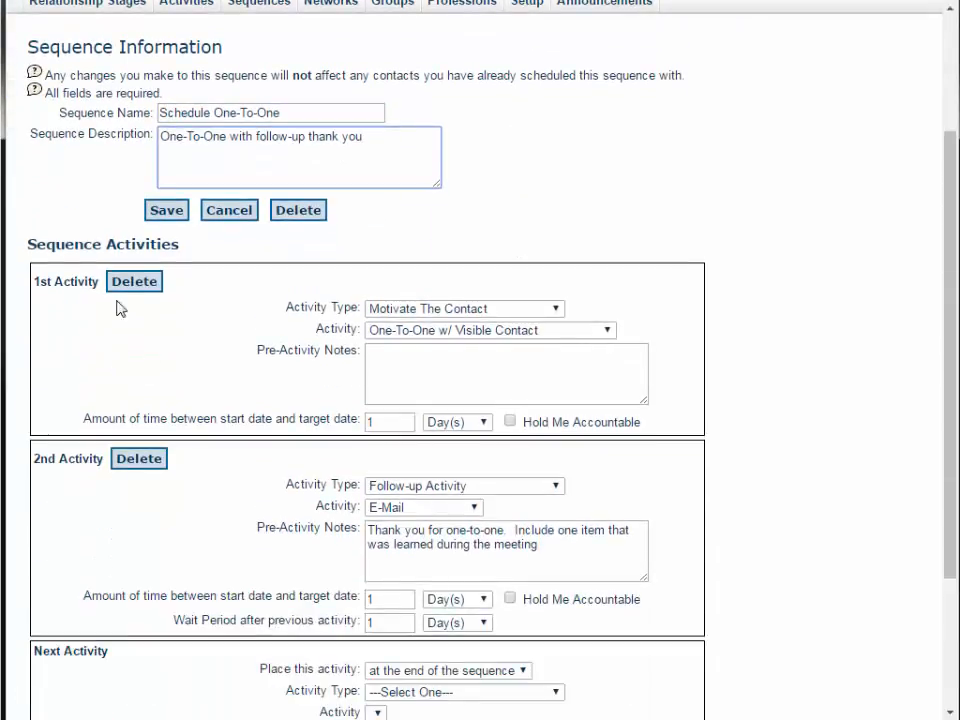
pyautogui.click(495, 317)
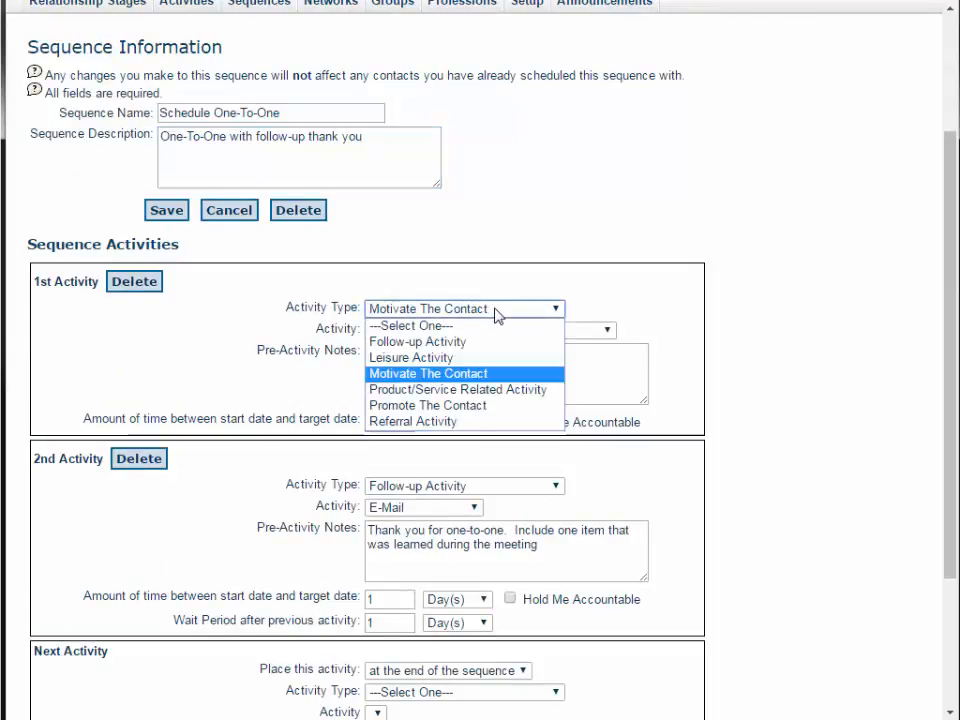
pyautogui.click(495, 317)
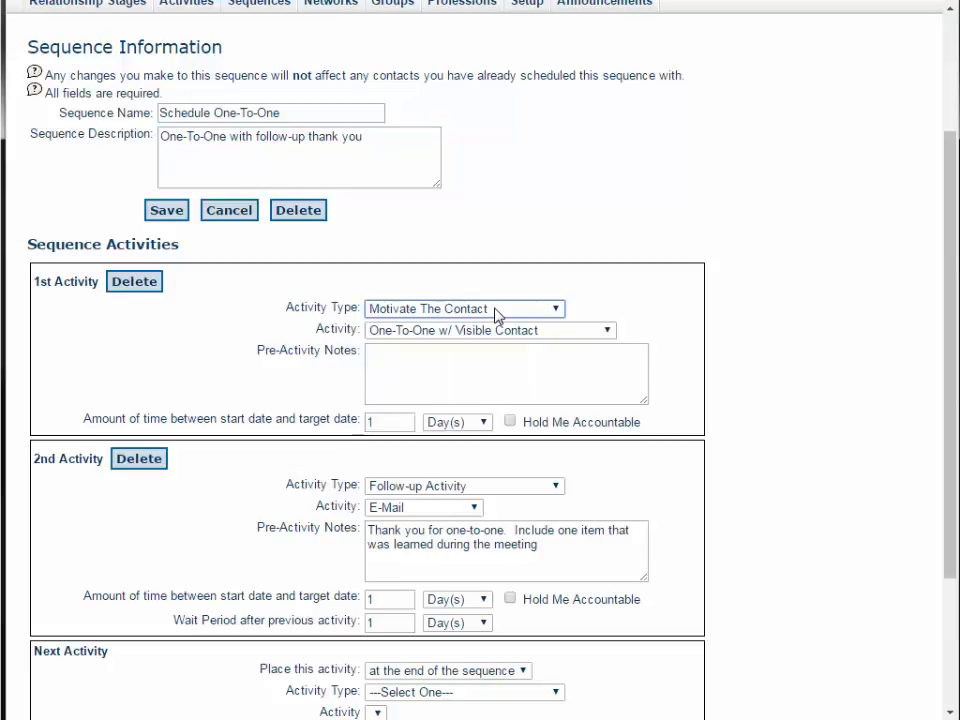
pyautogui.click(514, 333)
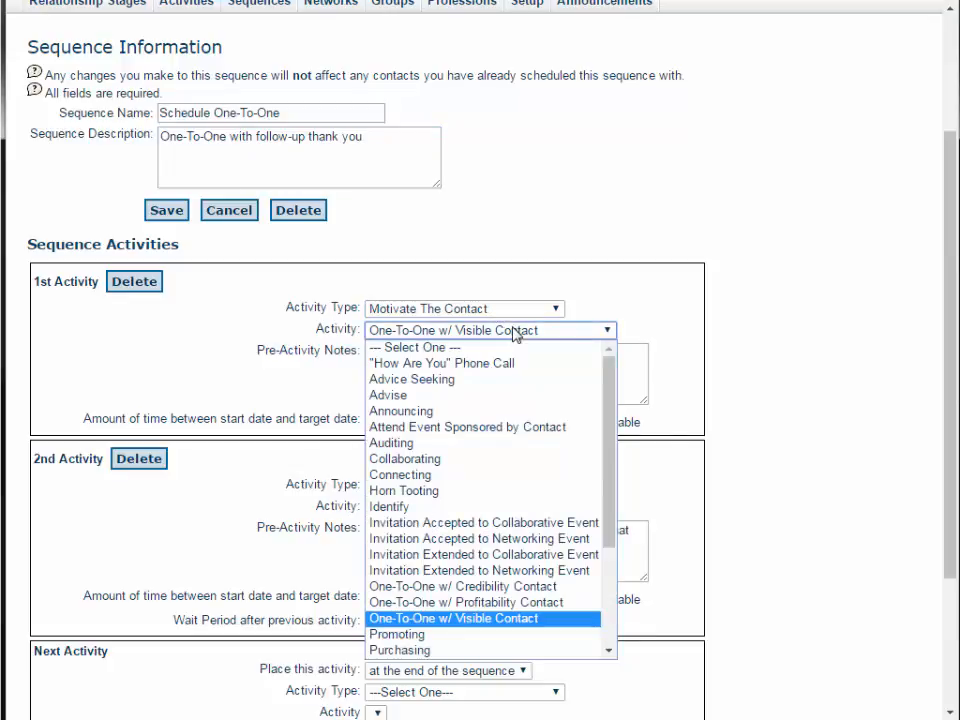
pyautogui.click(514, 333)
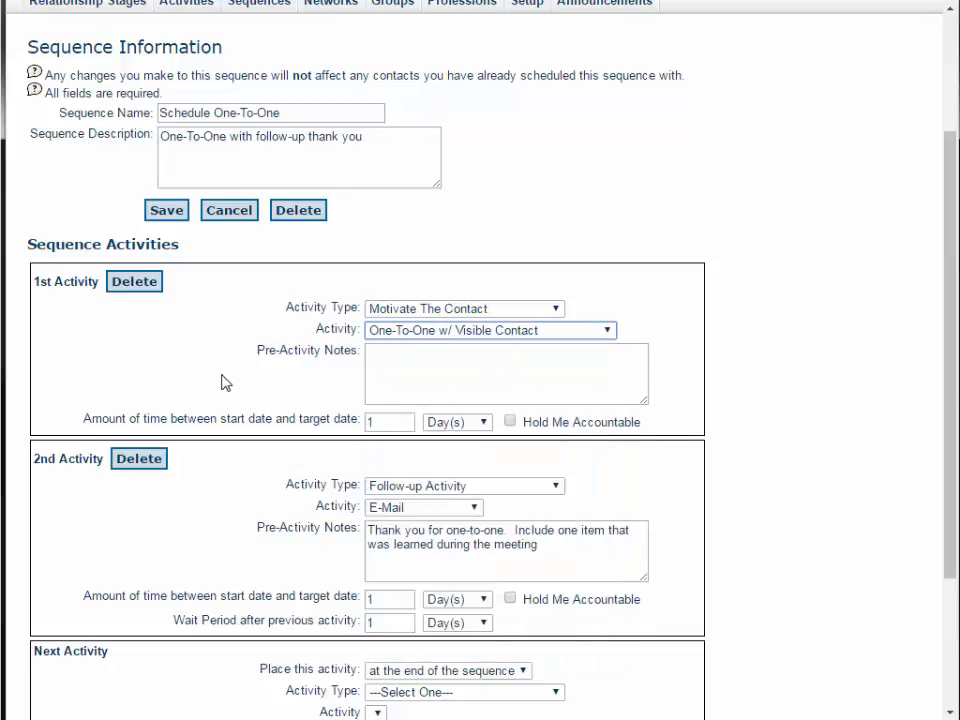
pyautogui.scroll(1, 224, 383)
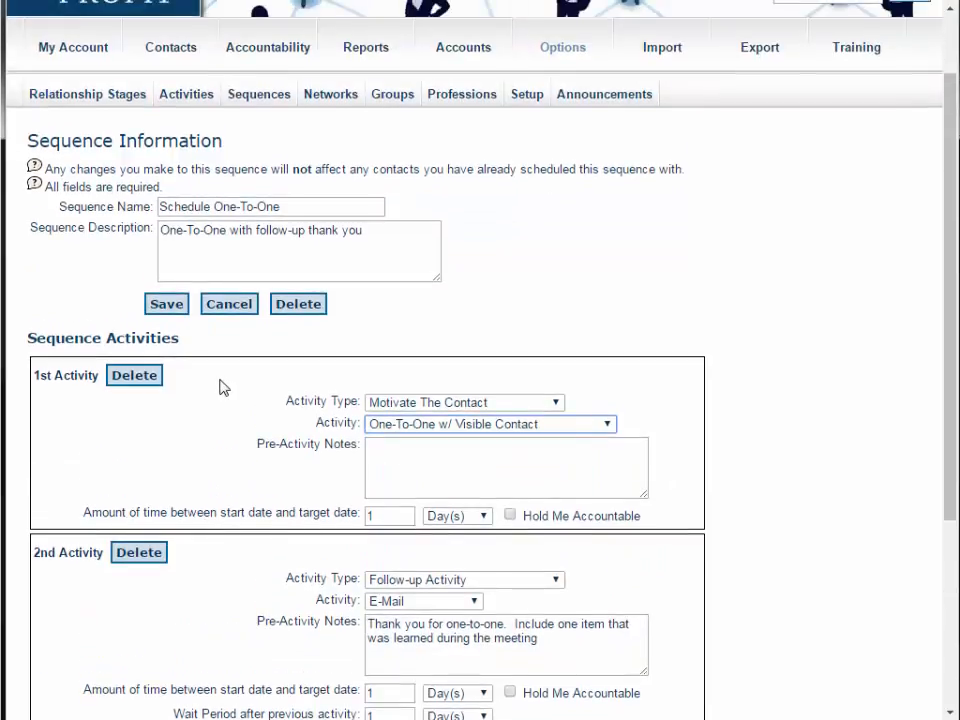
# - Examine the sequence activities' notes and timing fields, including the wait period after the previous activity
pyautogui.click(423, 456)
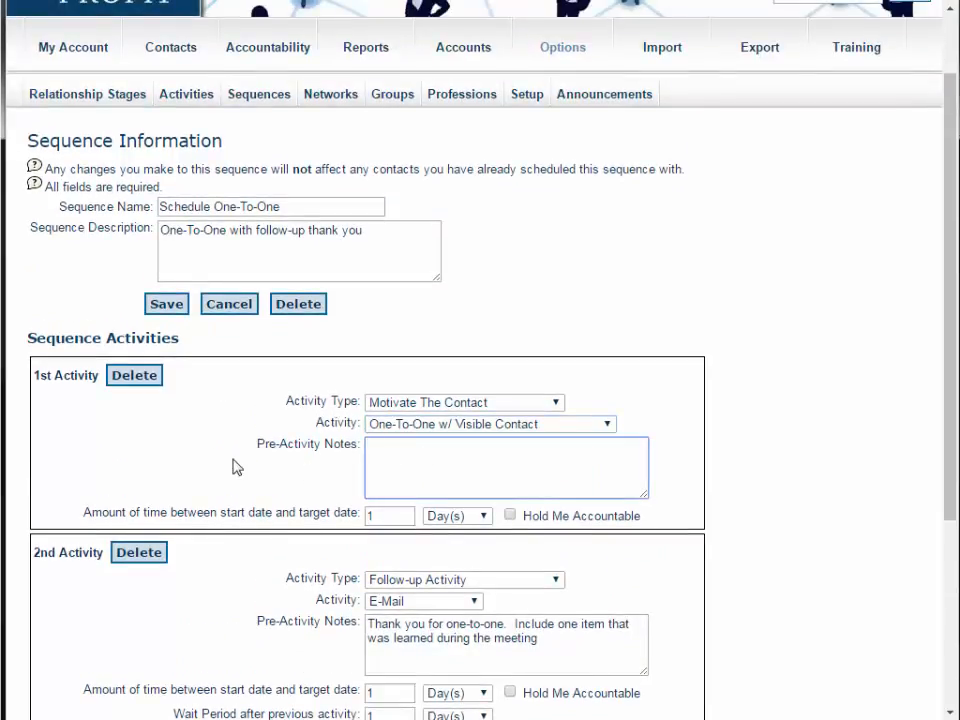
pyautogui.scroll(-2, 237, 467)
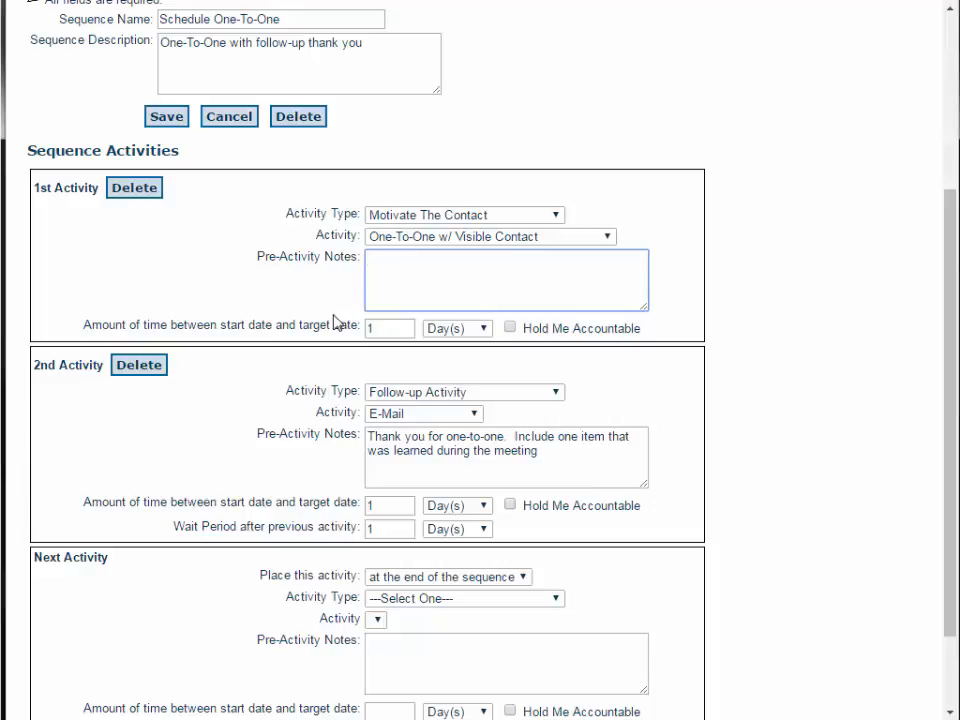
pyautogui.click(377, 328)
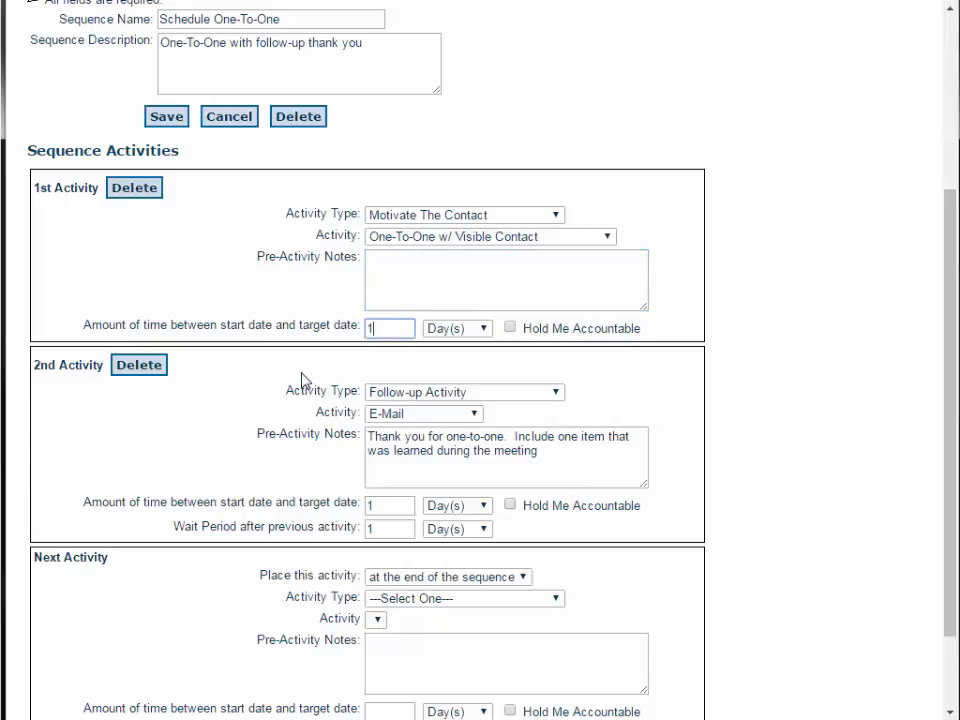
pyautogui.scroll(-2, 302, 380)
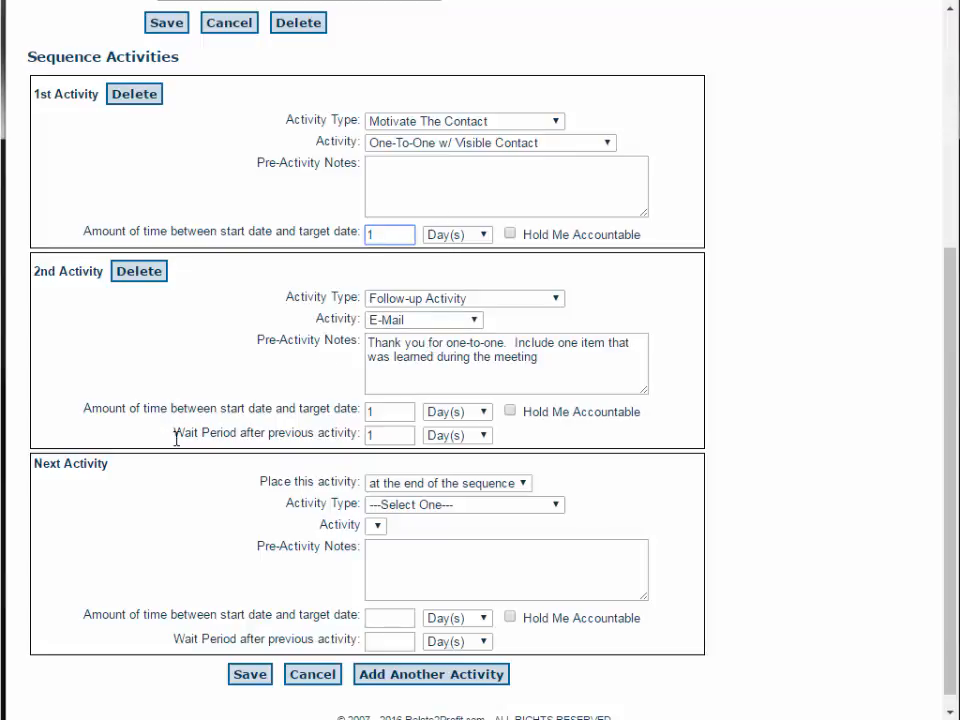
pyautogui.moveTo(175, 436); pyautogui.dragTo(355, 438)
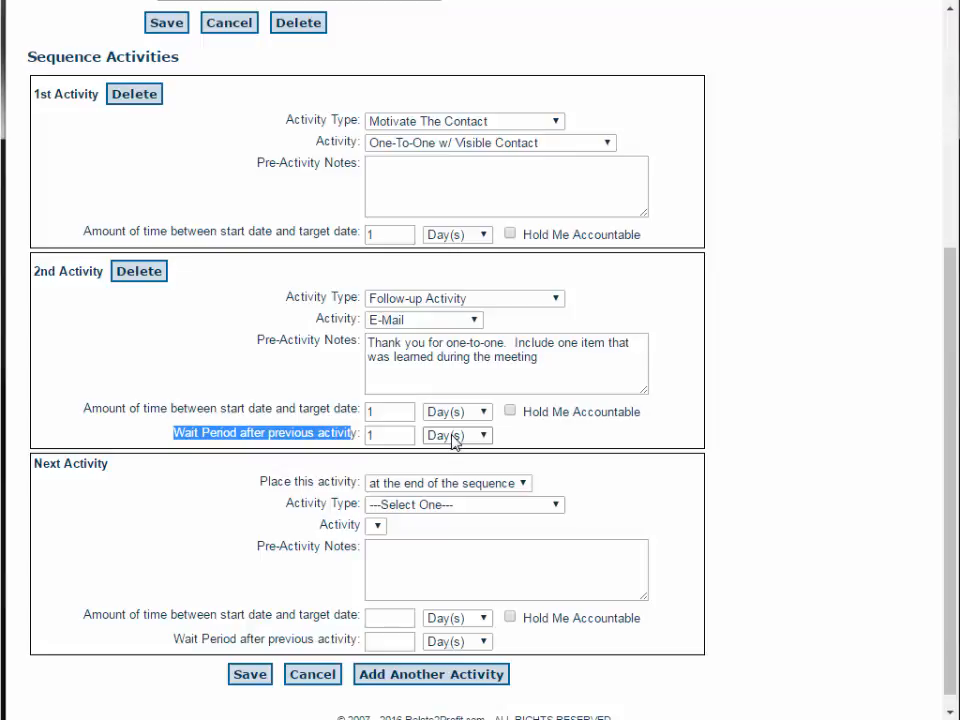
pyautogui.click(100, 566)
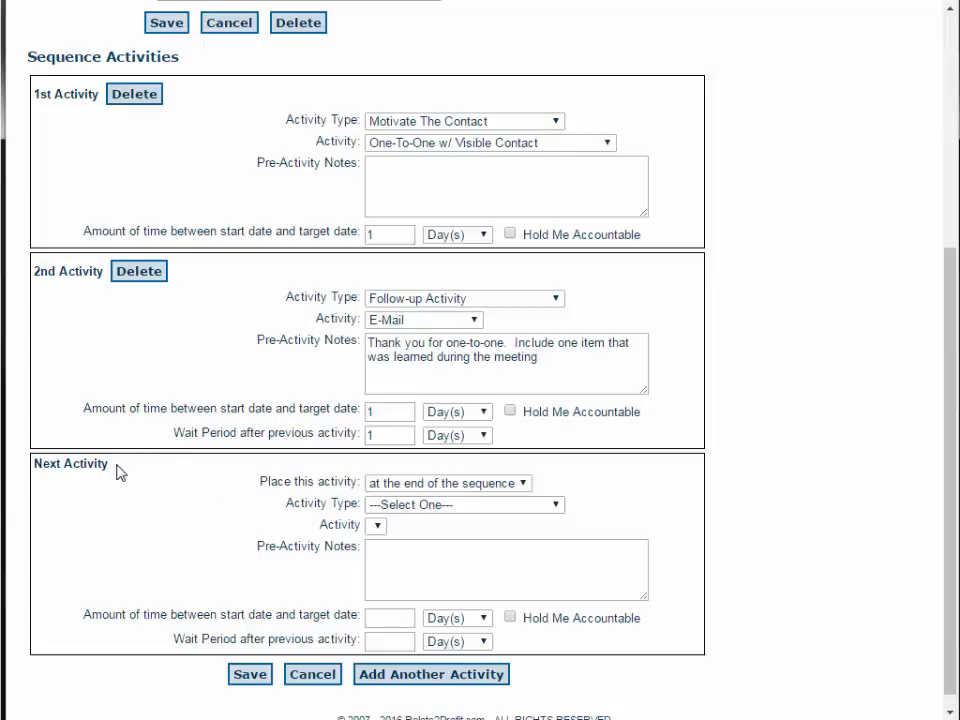
# - Set the next sequence activity to a Follow-up Activity of type Call, placed at the end of the sequence
pyautogui.click(447, 488)
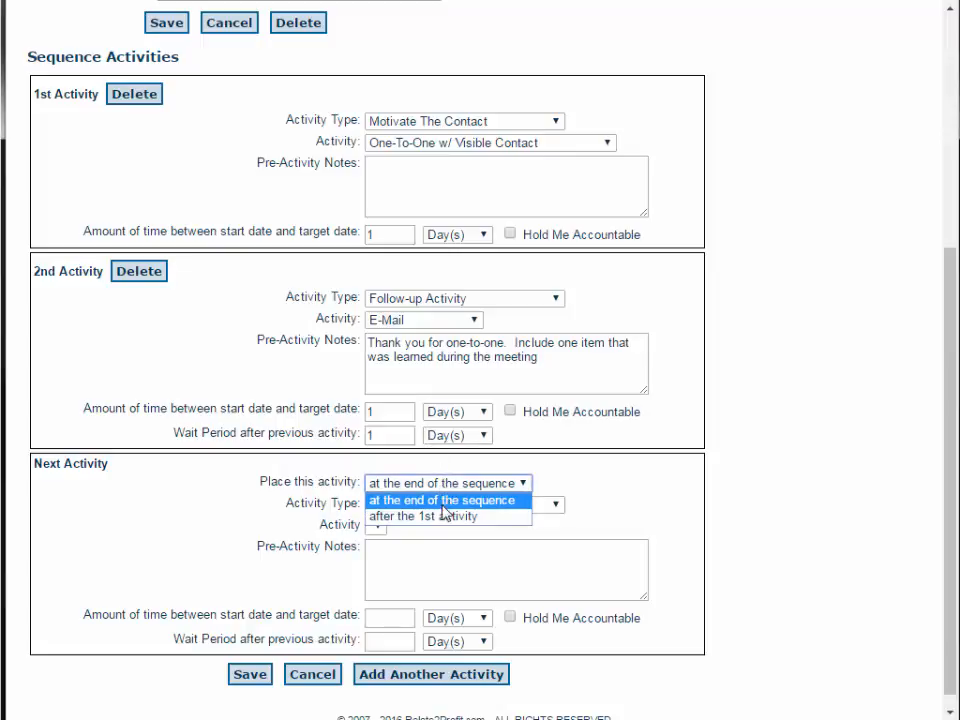
pyautogui.click(430, 501)
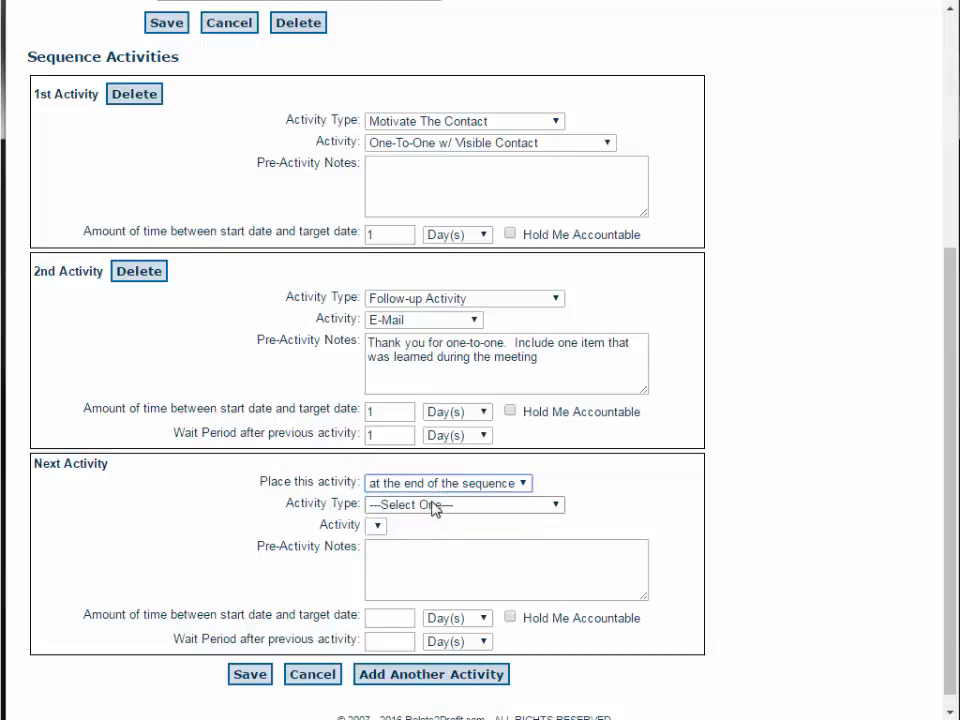
pyautogui.click(435, 509)
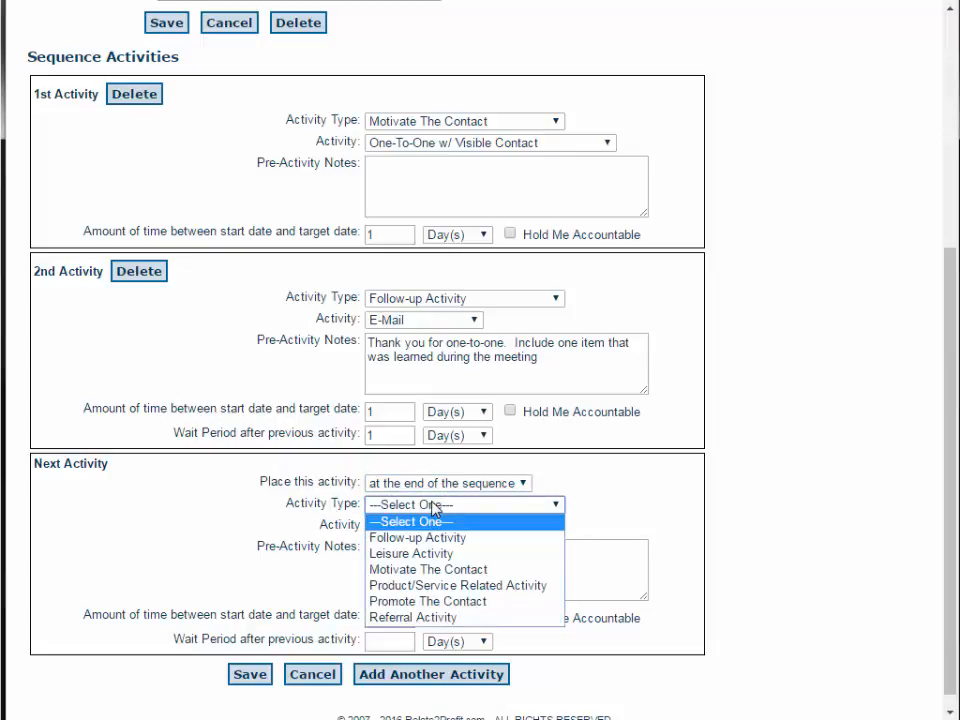
pyautogui.click(424, 537)
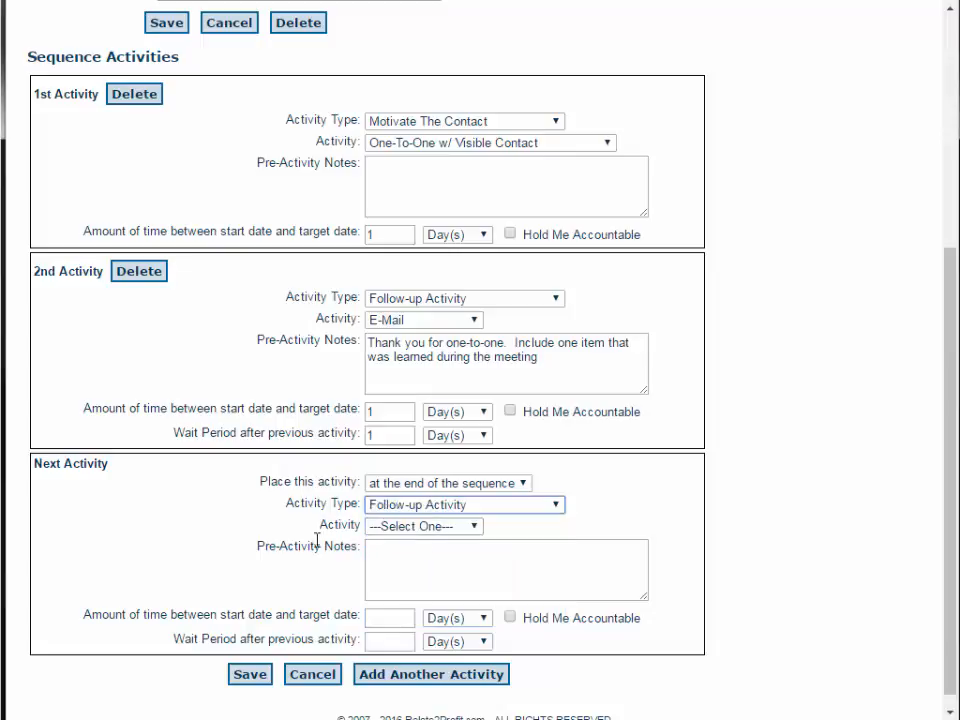
pyautogui.scroll(-1, 340, 528)
pyautogui.click(470, 511)
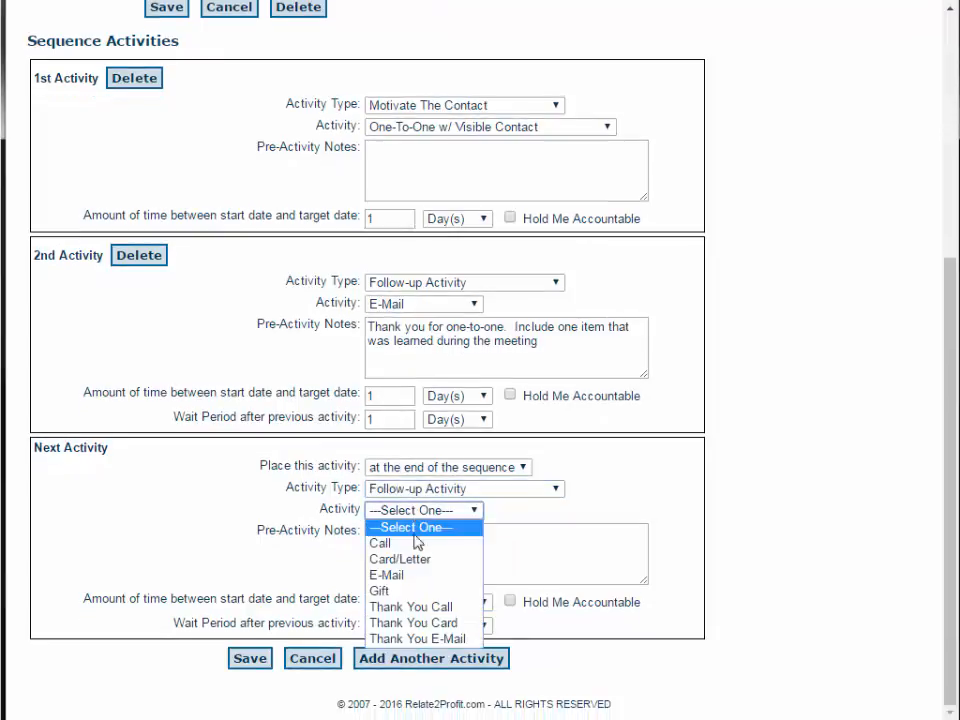
pyautogui.click(418, 542)
pyautogui.click(418, 545)
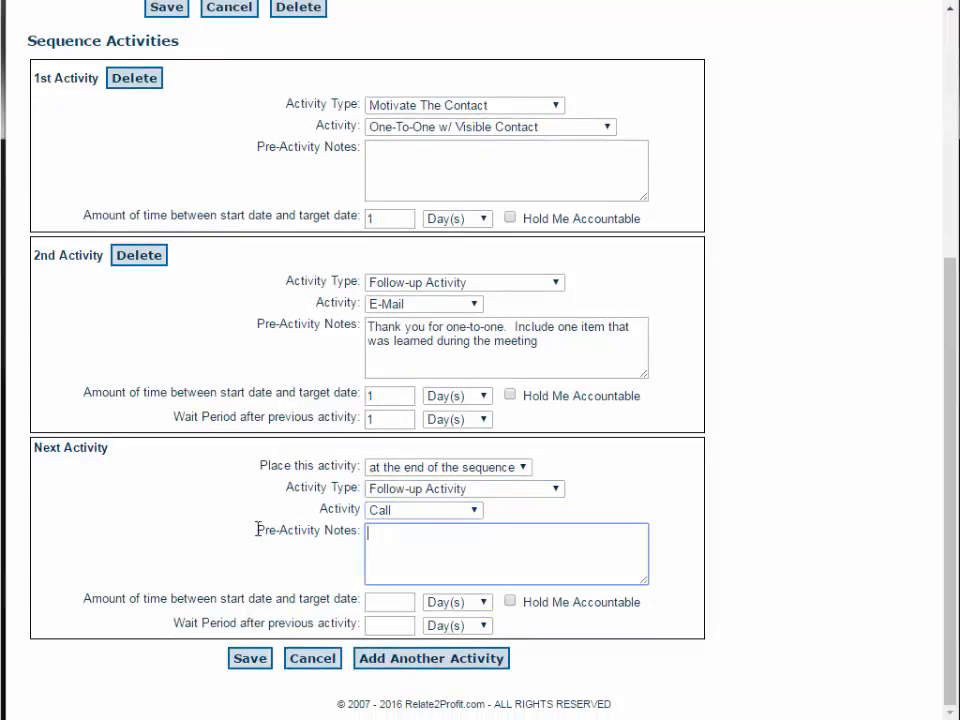
# - Enter the pre-activity note "To schedule our next appointment" for the new Call activity
pyautogui.write('To sc')
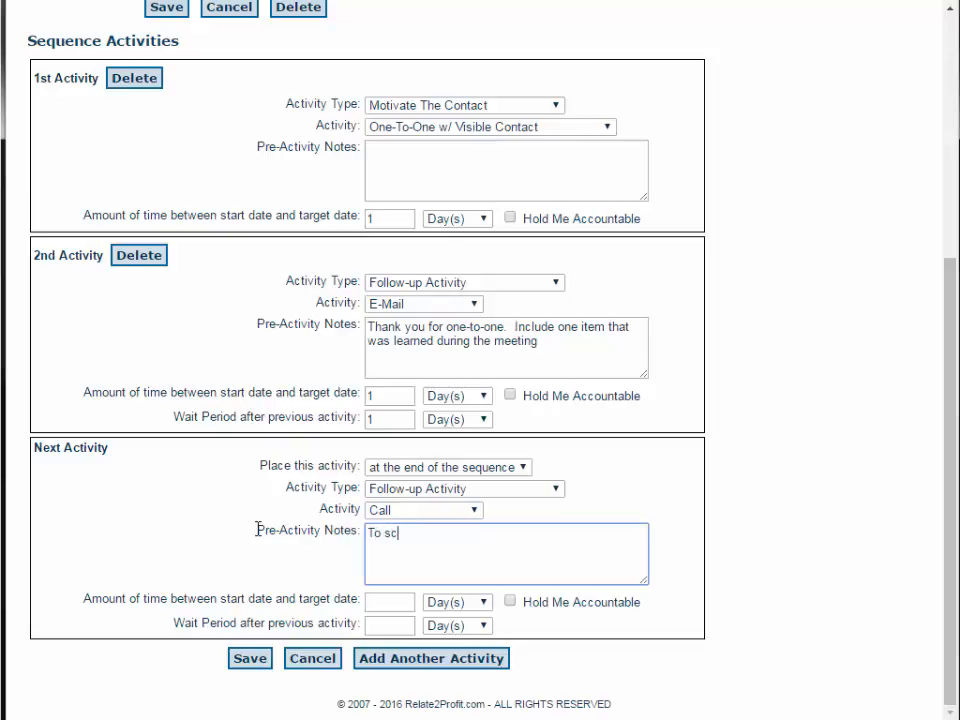
pyautogui.write('hedule our next appointment')
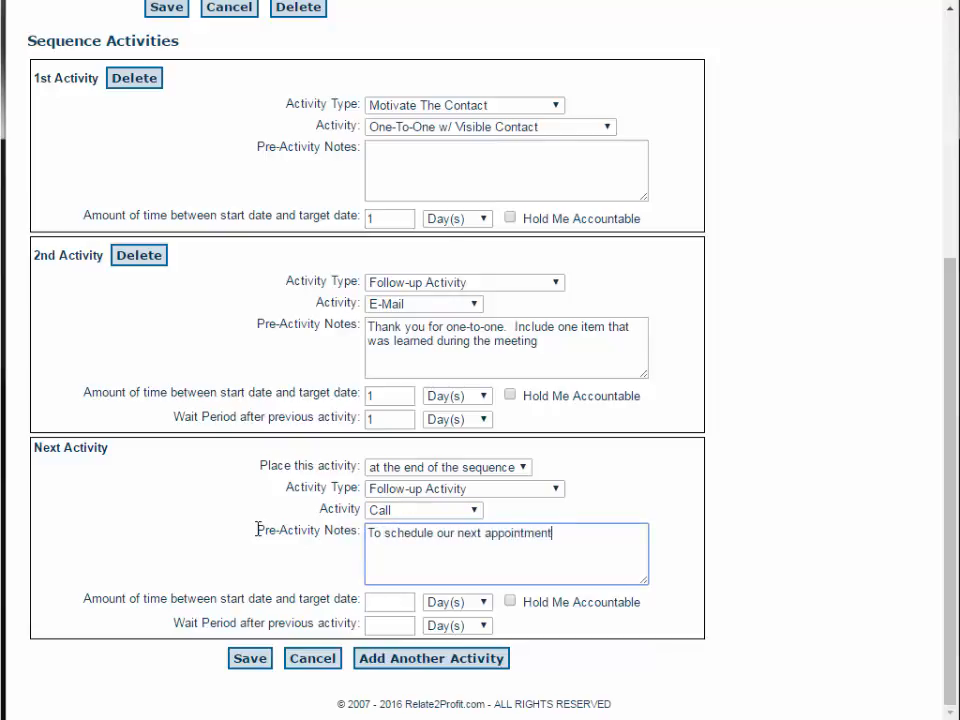
pyautogui.click(400, 601)
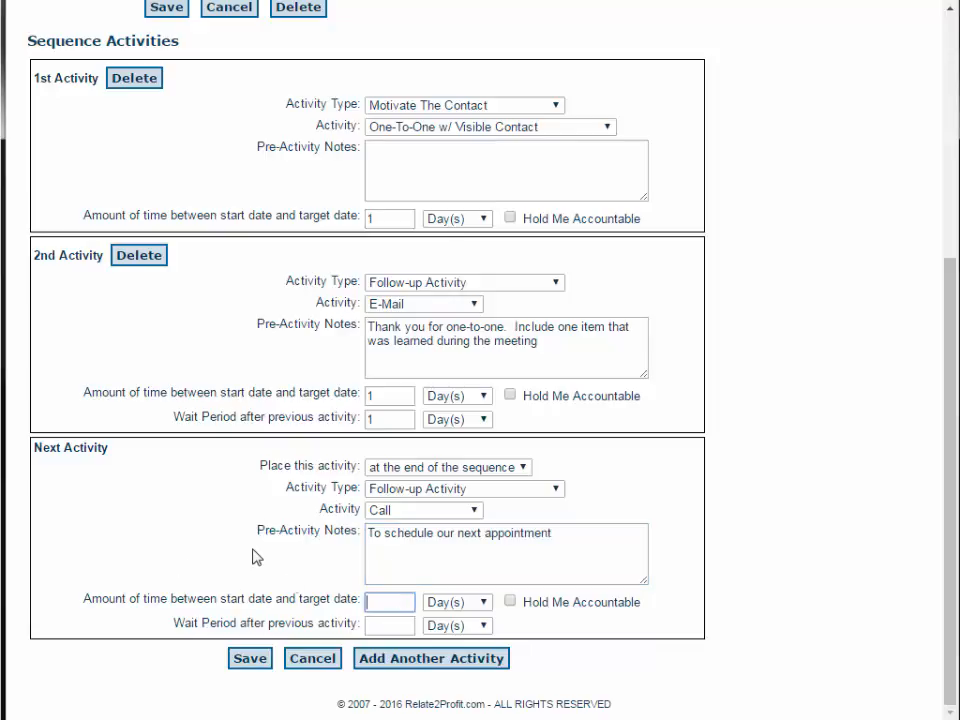
# - Set the new Call activity's time between start date and target date to 1 week
pyautogui.write('1')
pyautogui.click(445, 604)
pyautogui.click(439, 634)
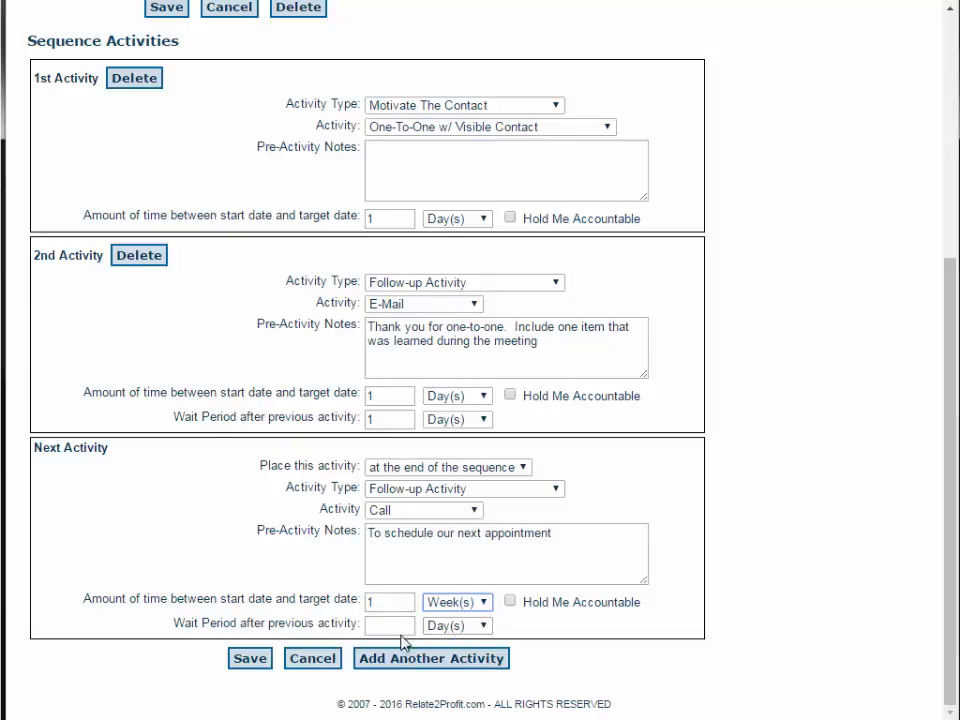
# - Set the Call's wait period after the previous activity to 1 week and save the sequence
pyautogui.click(387, 626)
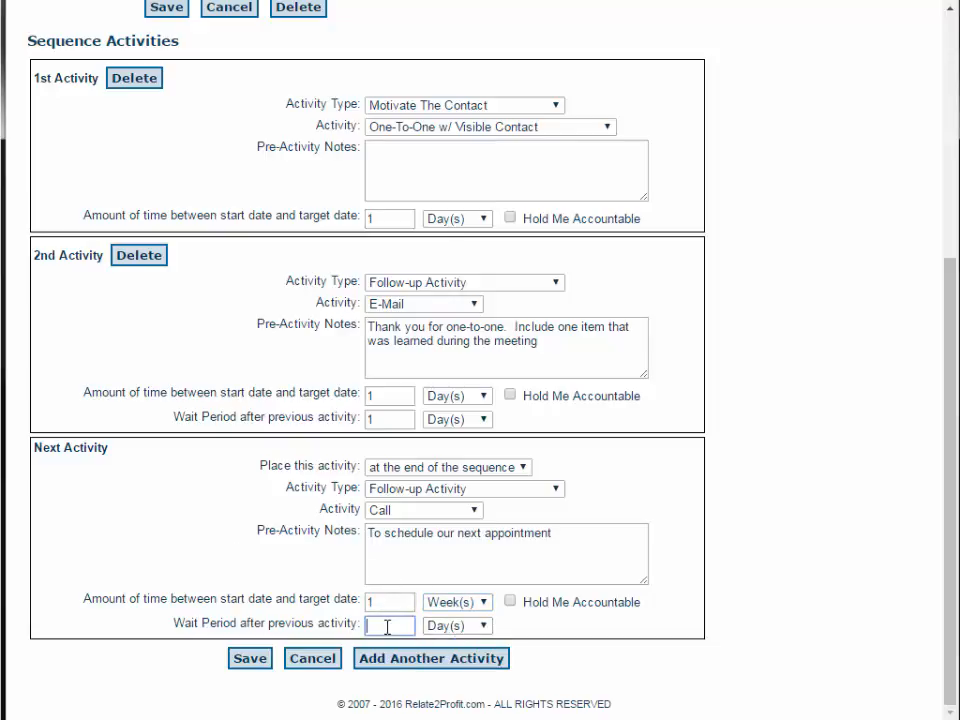
pyautogui.write('1')
pyautogui.click(440, 628)
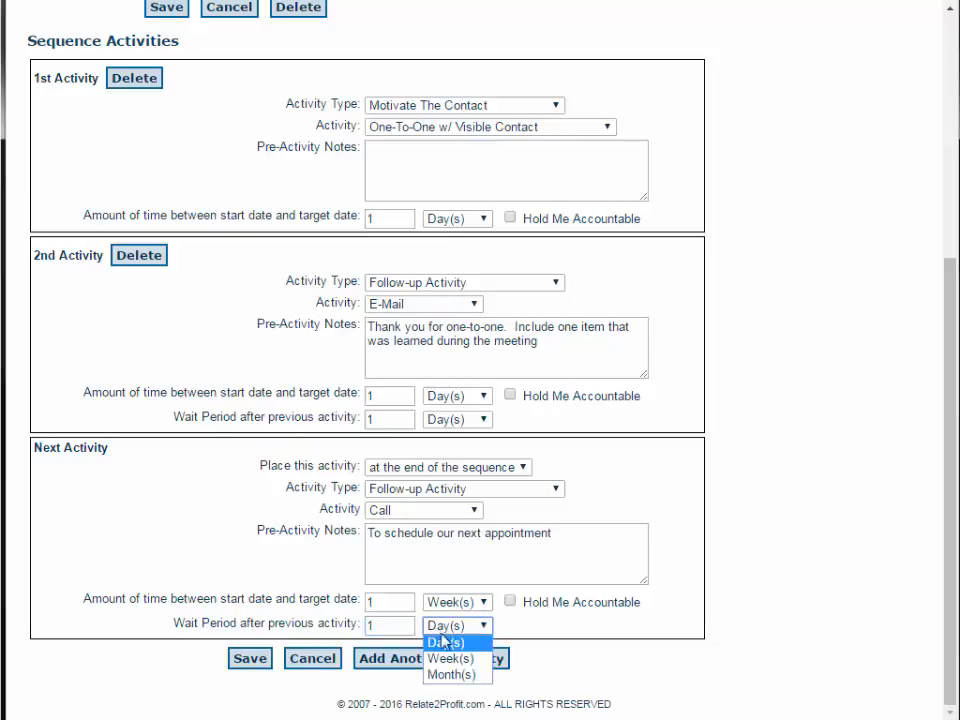
pyautogui.click(470, 658)
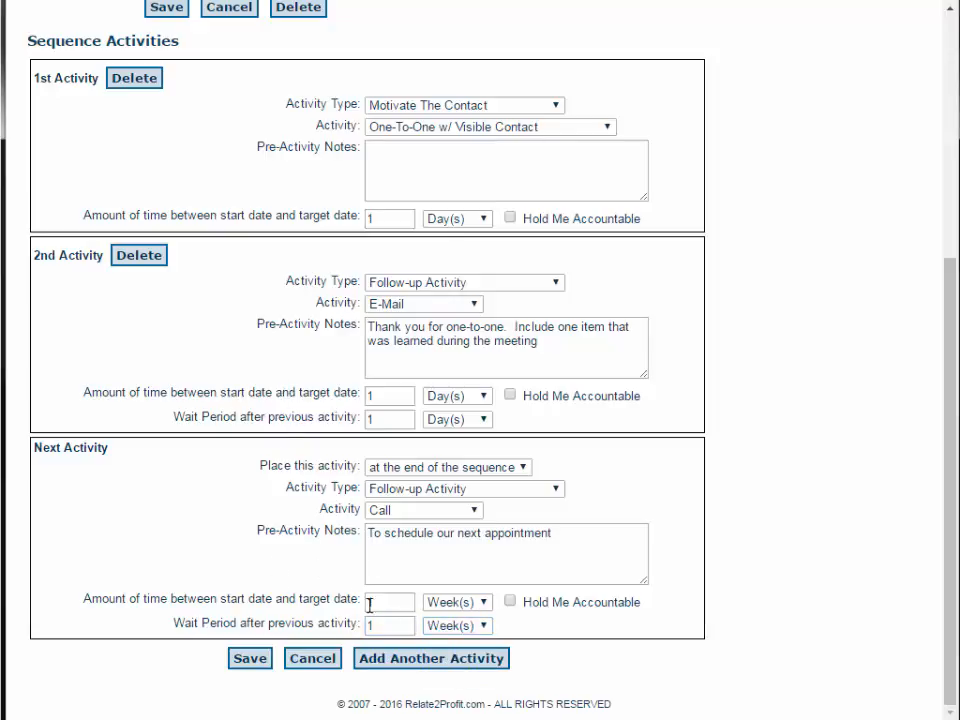
pyautogui.click(256, 662)
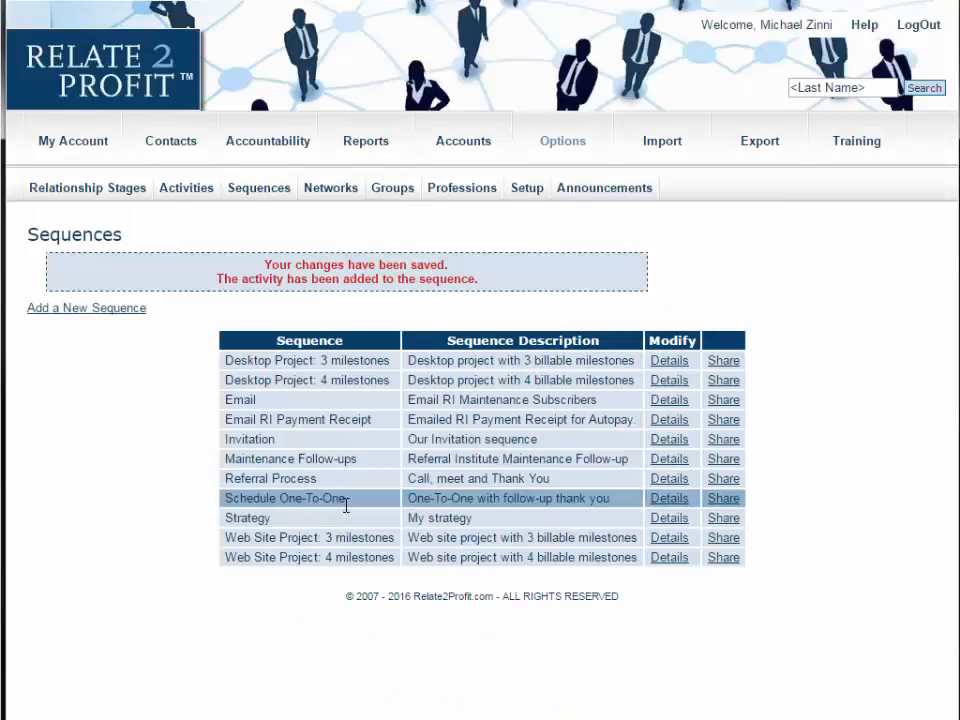
# - Reopen the Schedule One-To-One sequence and review its activities, including the added Call
pyautogui.click(668, 498)
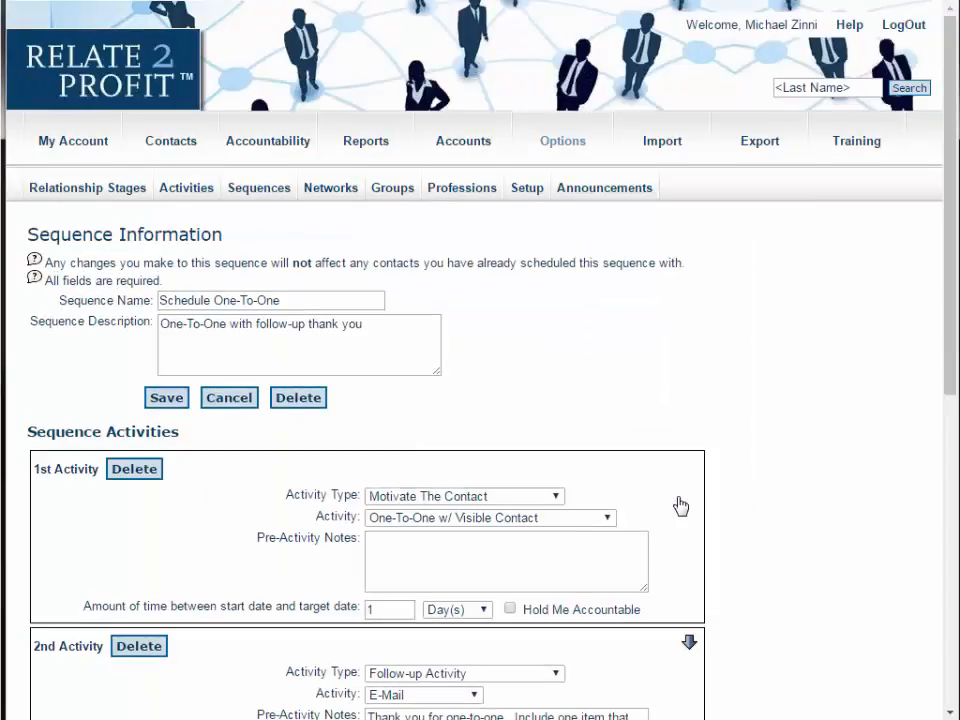
pyautogui.scroll(-1, 598, 372)
pyautogui.scroll(-6, 610, 368)
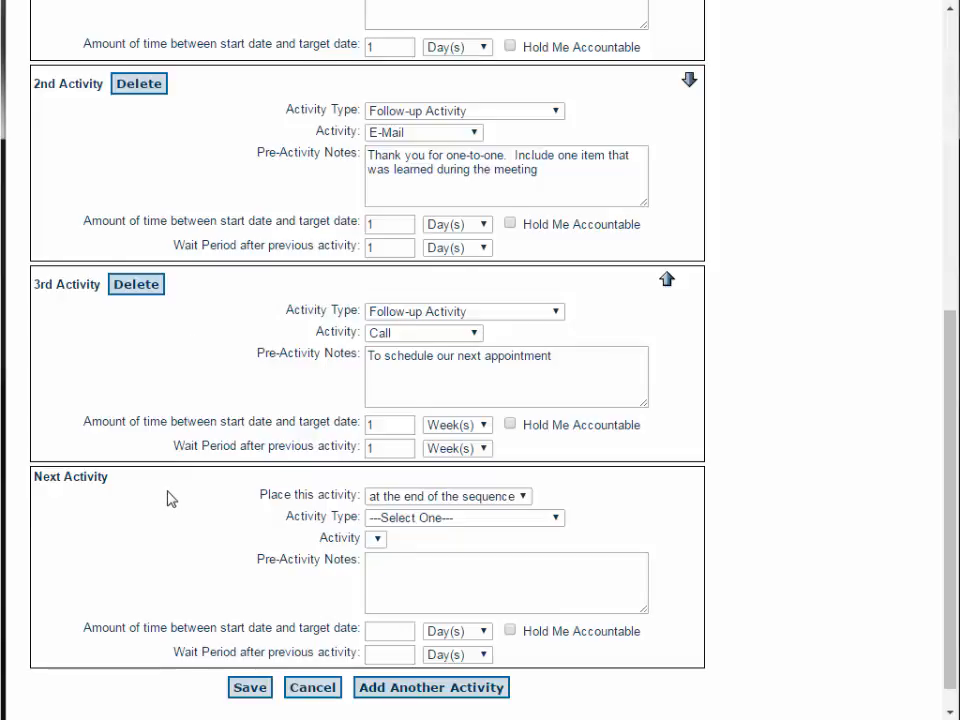
pyautogui.scroll(5, 168, 498)
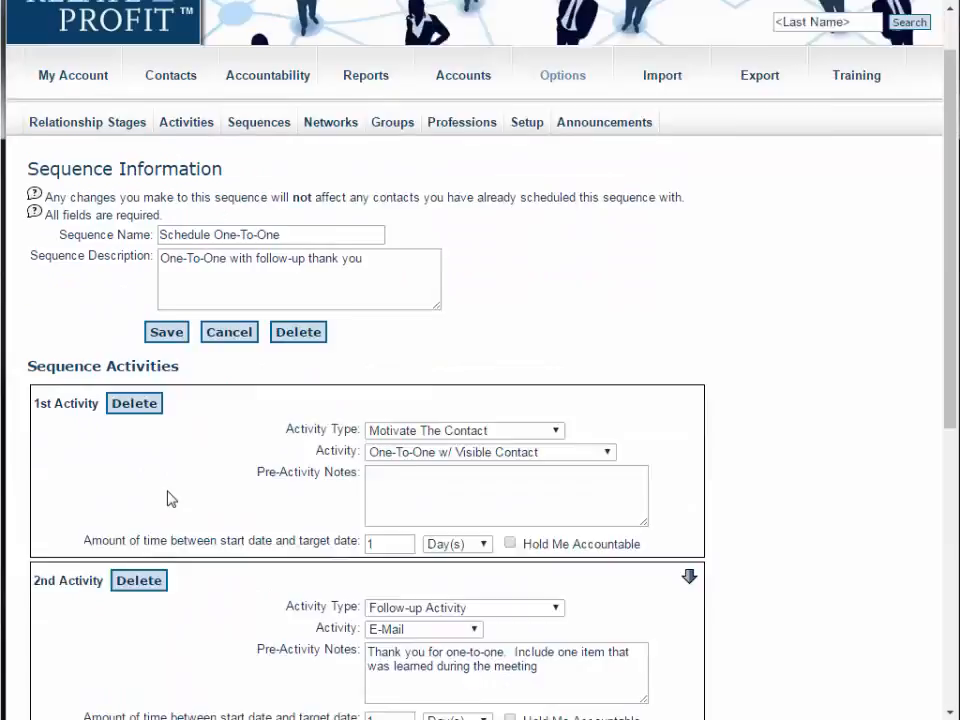
pyautogui.scroll(1, 170, 498)
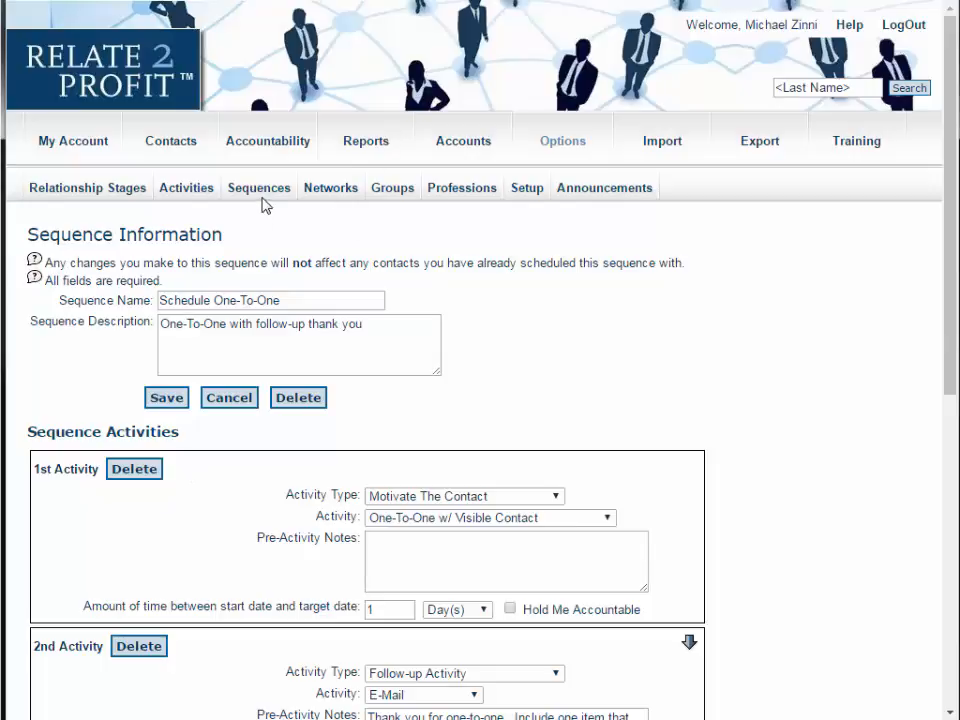
# - Open the Networks list, start a new network and review its category options, then cancel the form
pyautogui.click(342, 193)
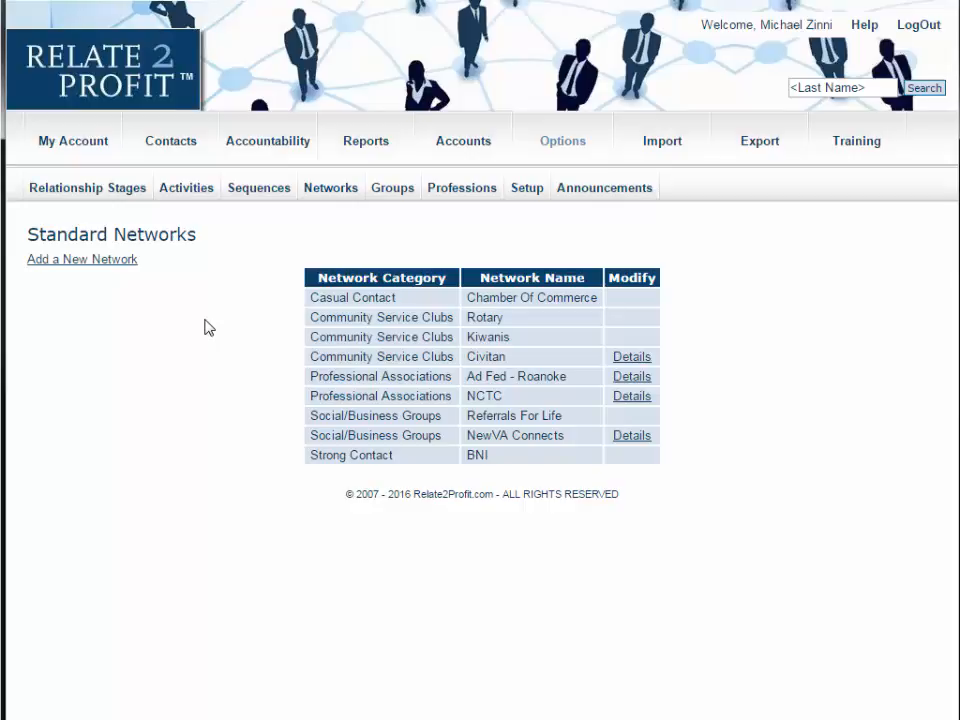
pyautogui.click(101, 265)
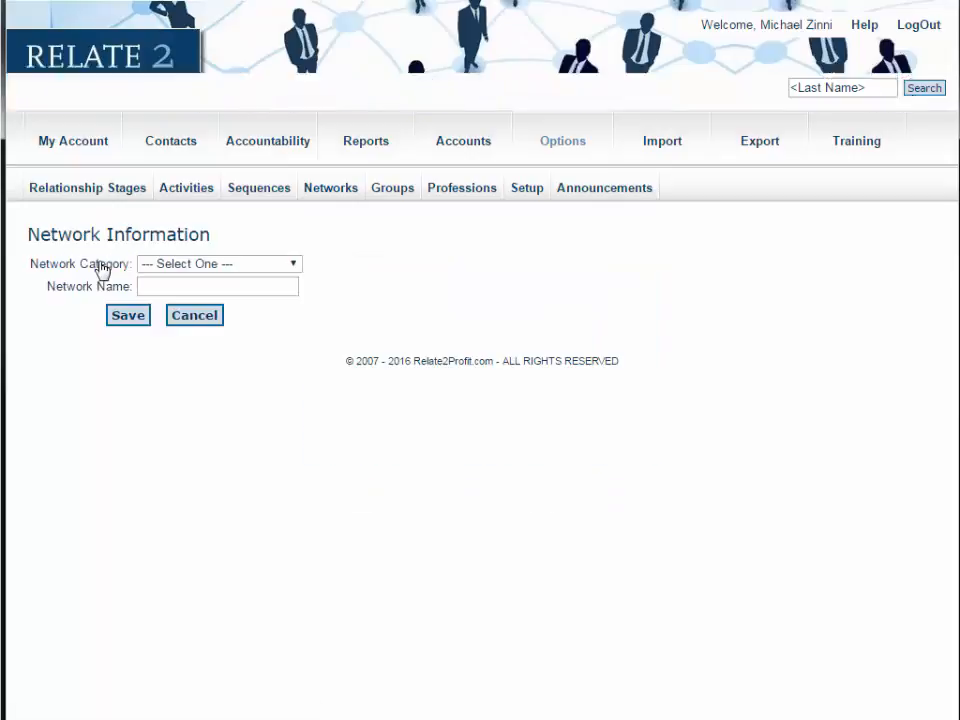
pyautogui.click(178, 266)
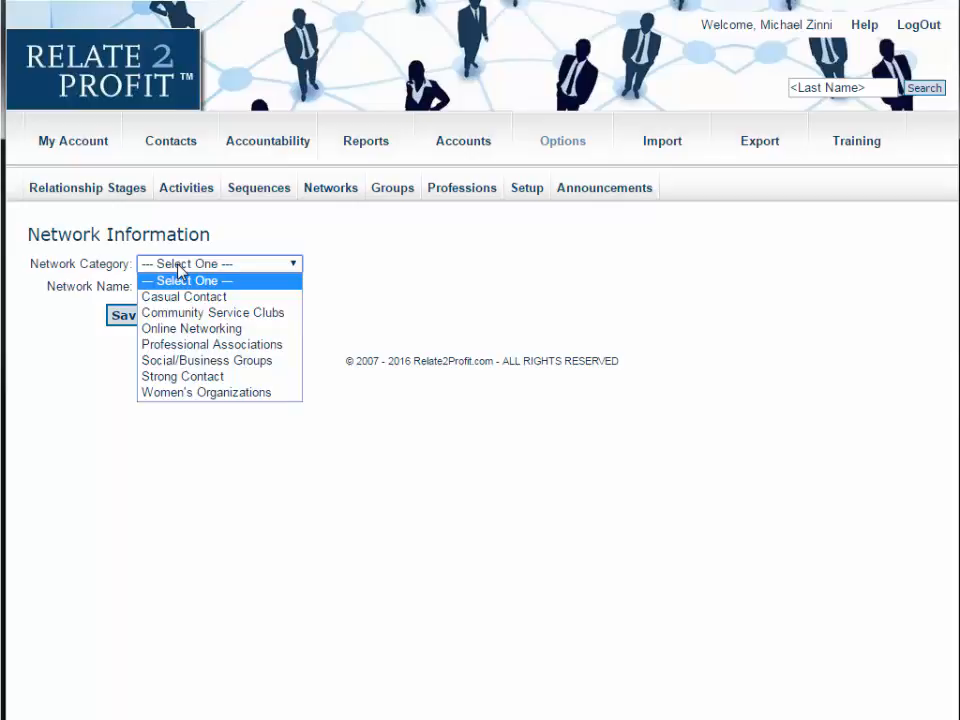
pyautogui.click(64, 315)
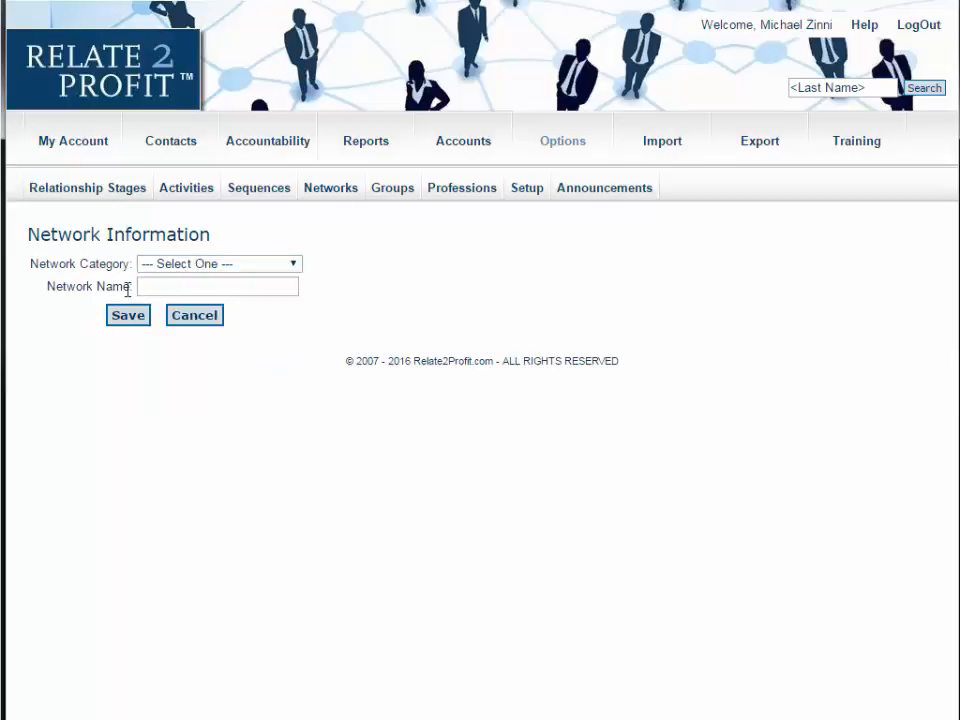
pyautogui.click(198, 317)
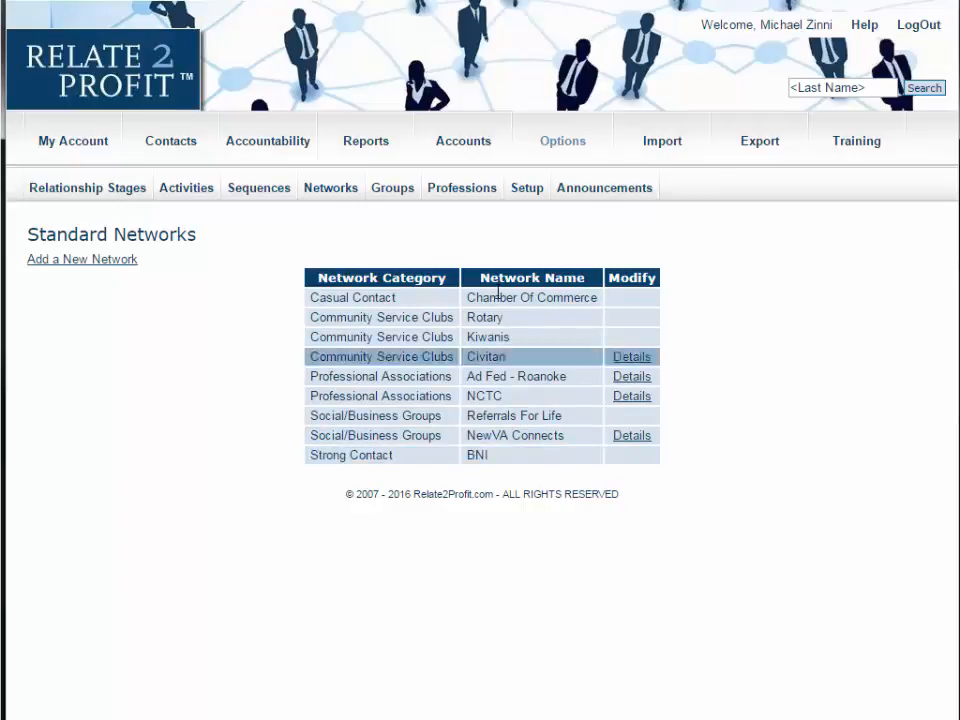
# - Open the Groups list and the new group form with its name and description fields, then cancel
pyautogui.click(402, 190)
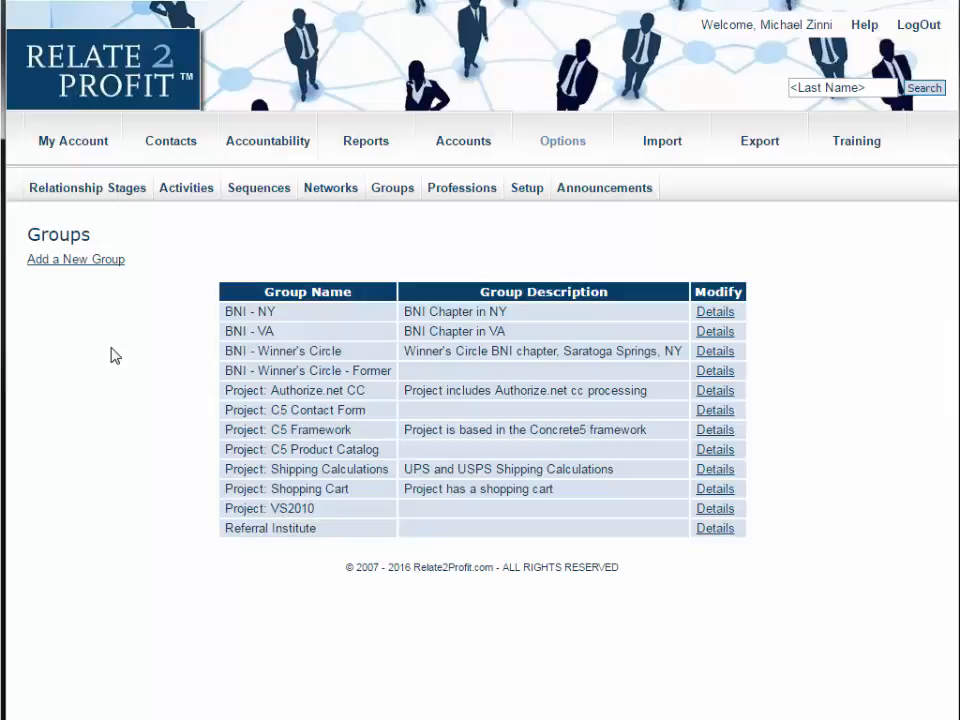
pyautogui.click(85, 262)
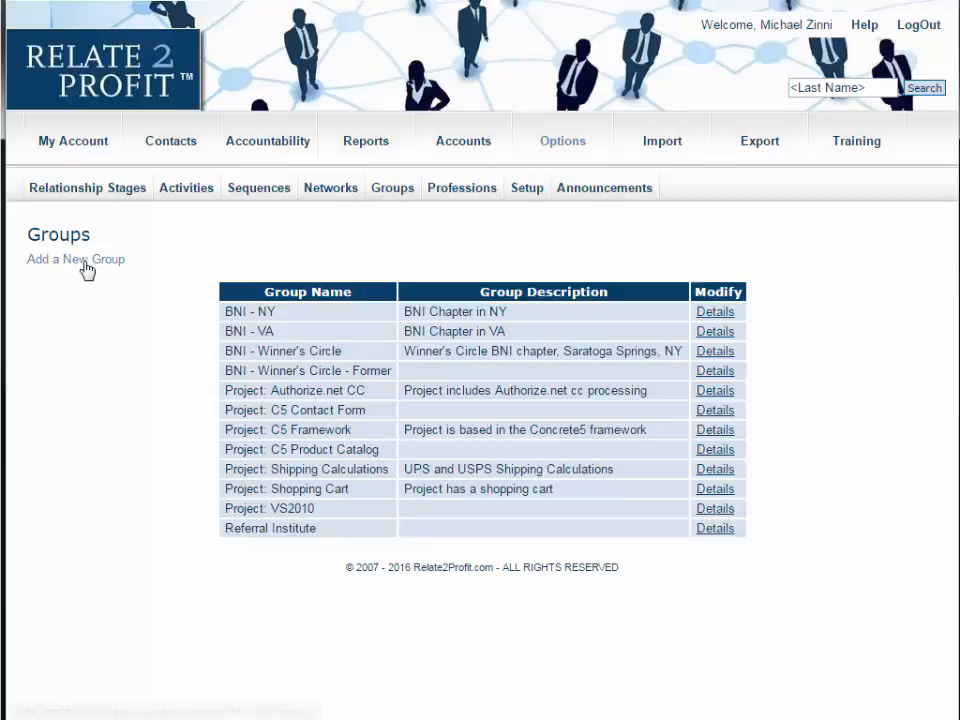
pyautogui.click(150, 283)
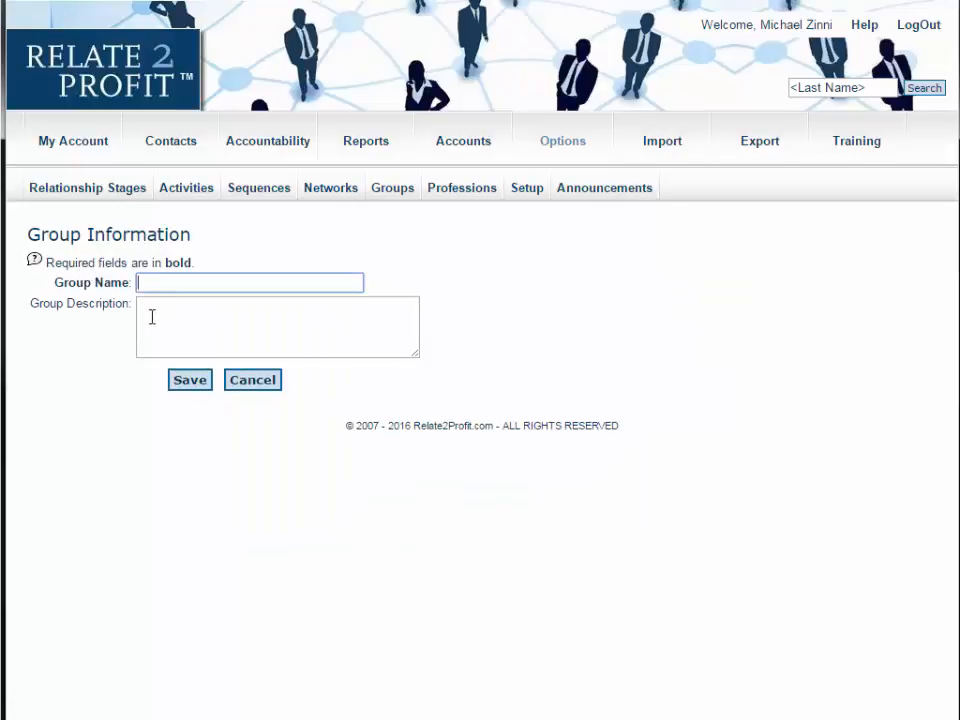
pyautogui.click(148, 322)
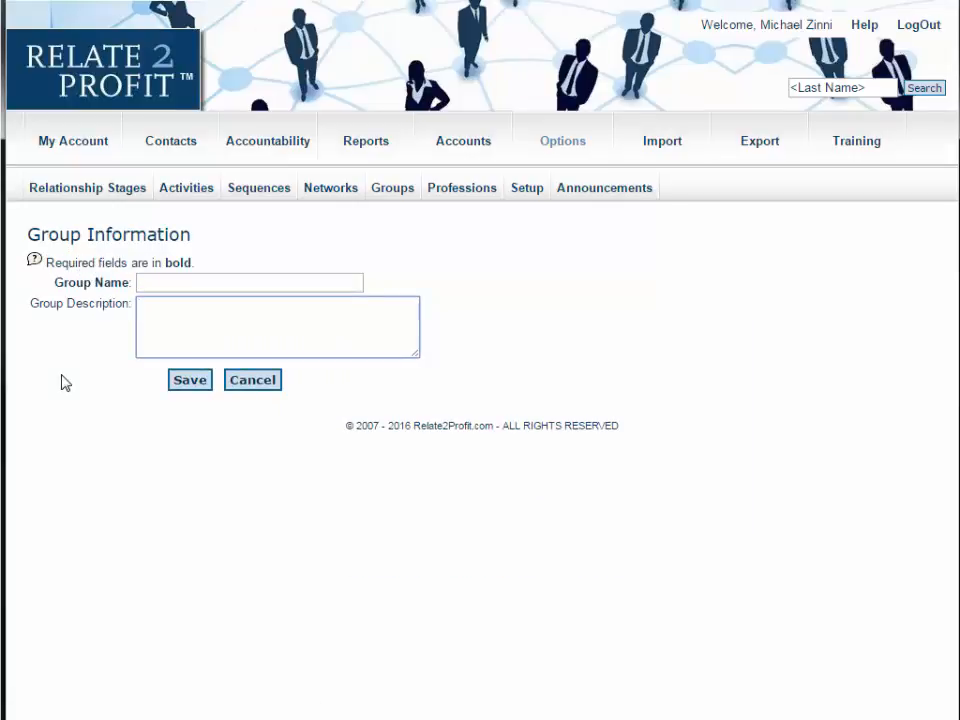
pyautogui.click(274, 388)
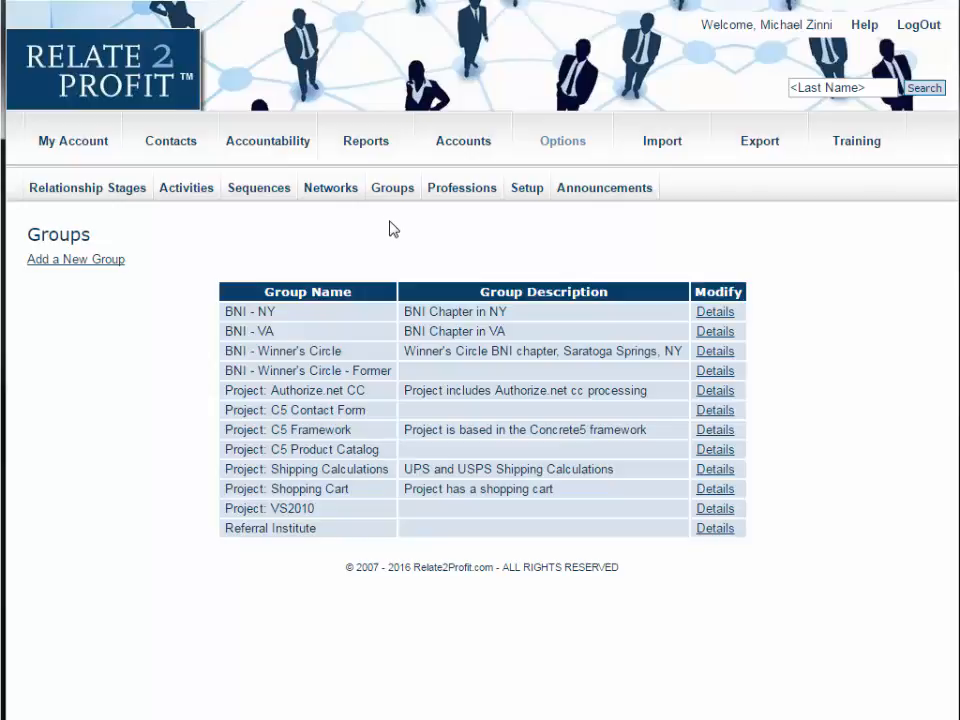
# - Browse the Professions list and try a new profession with classification Automotive Services, then cancel the form
pyautogui.click(459, 191)
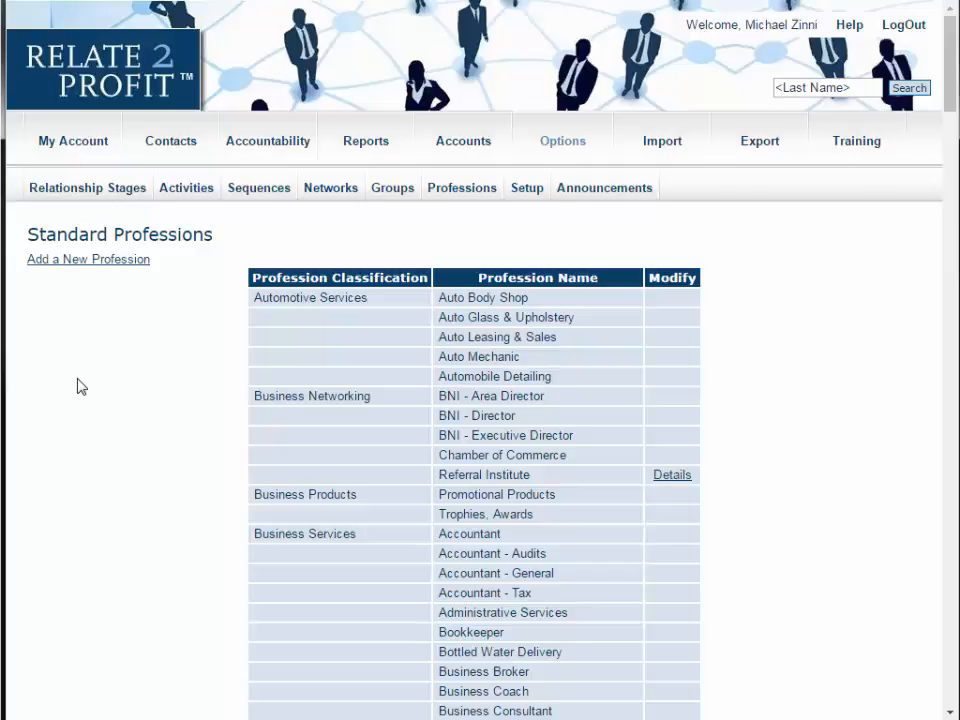
pyautogui.scroll(-2, 80, 387)
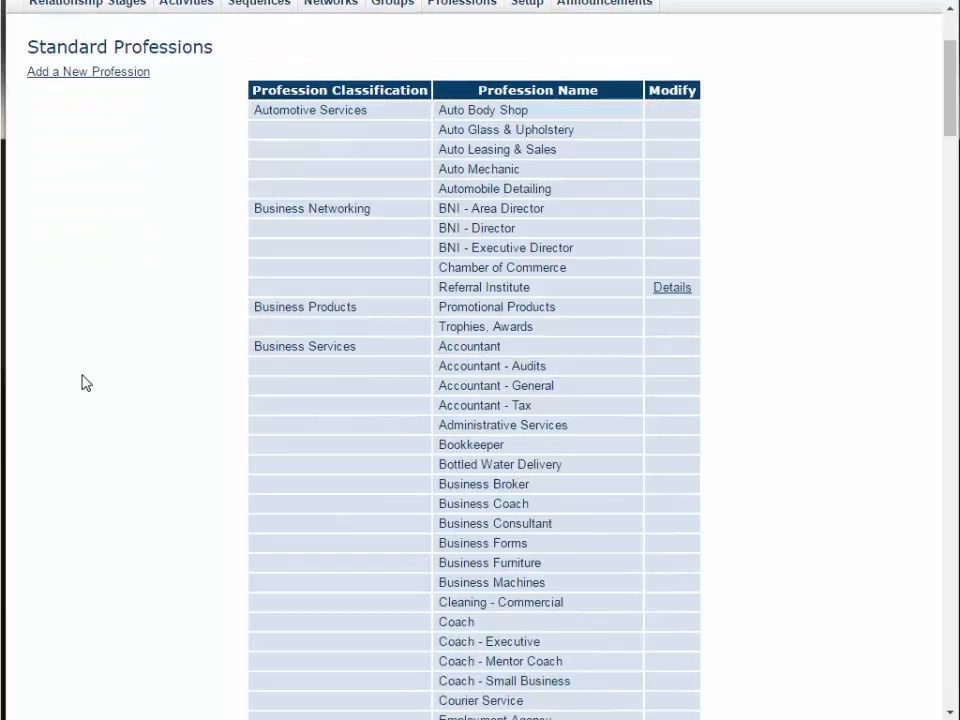
pyautogui.scroll(1, 85, 383)
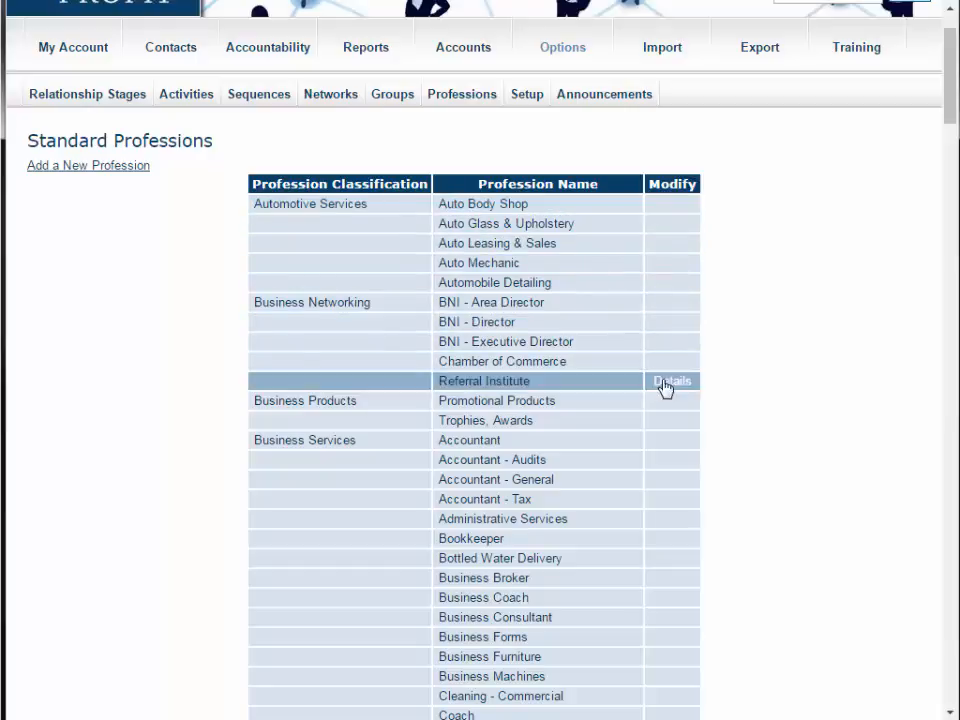
pyautogui.click(107, 167)
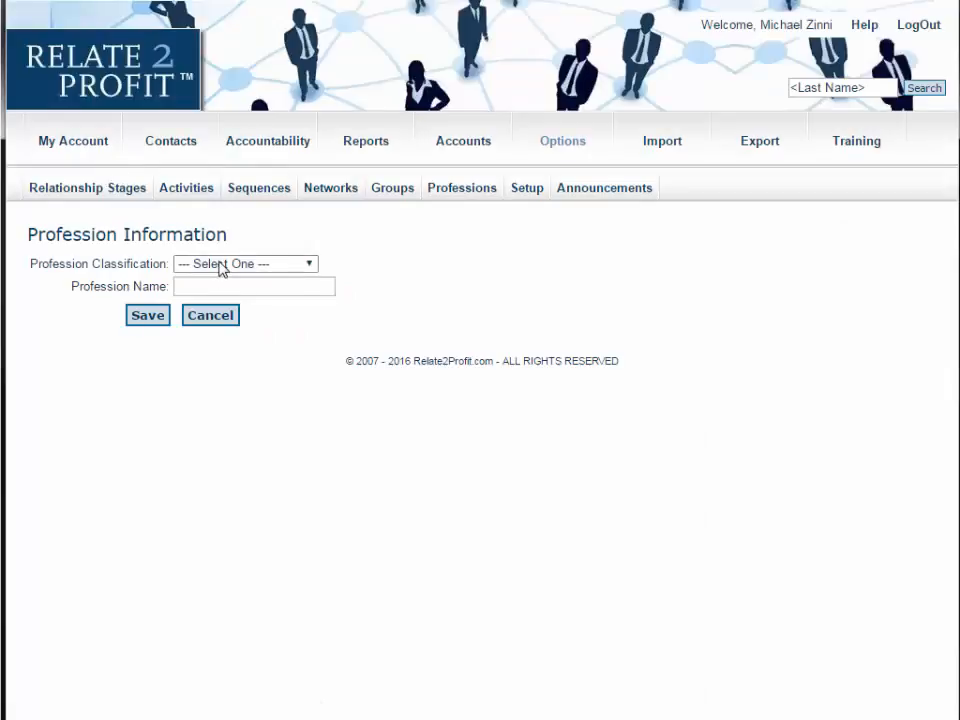
pyautogui.click(222, 268)
pyautogui.click(240, 311)
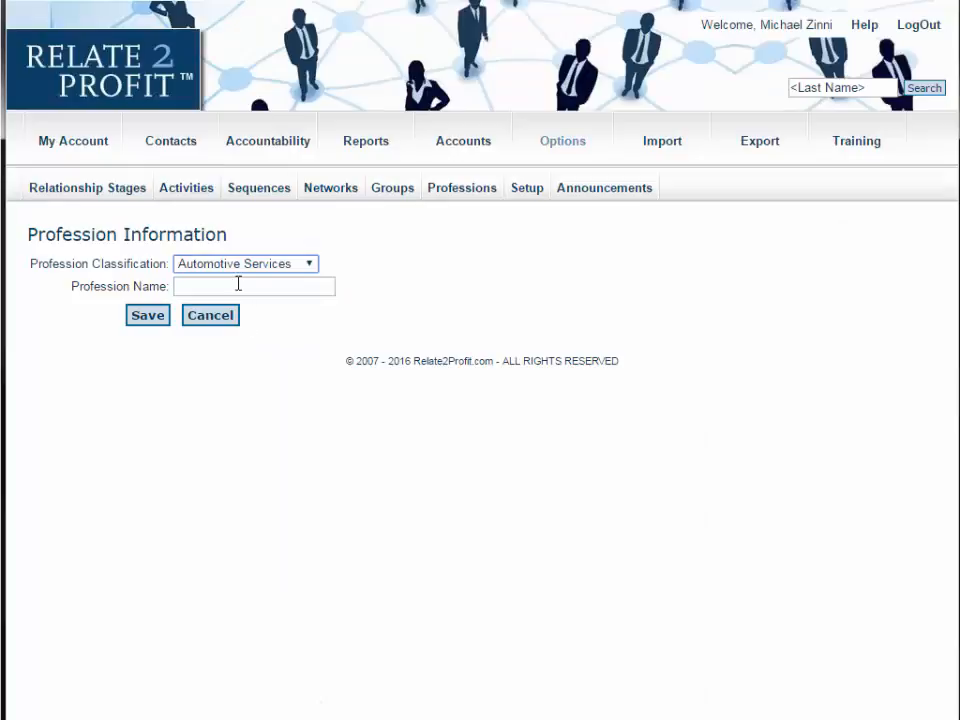
pyautogui.click(238, 285)
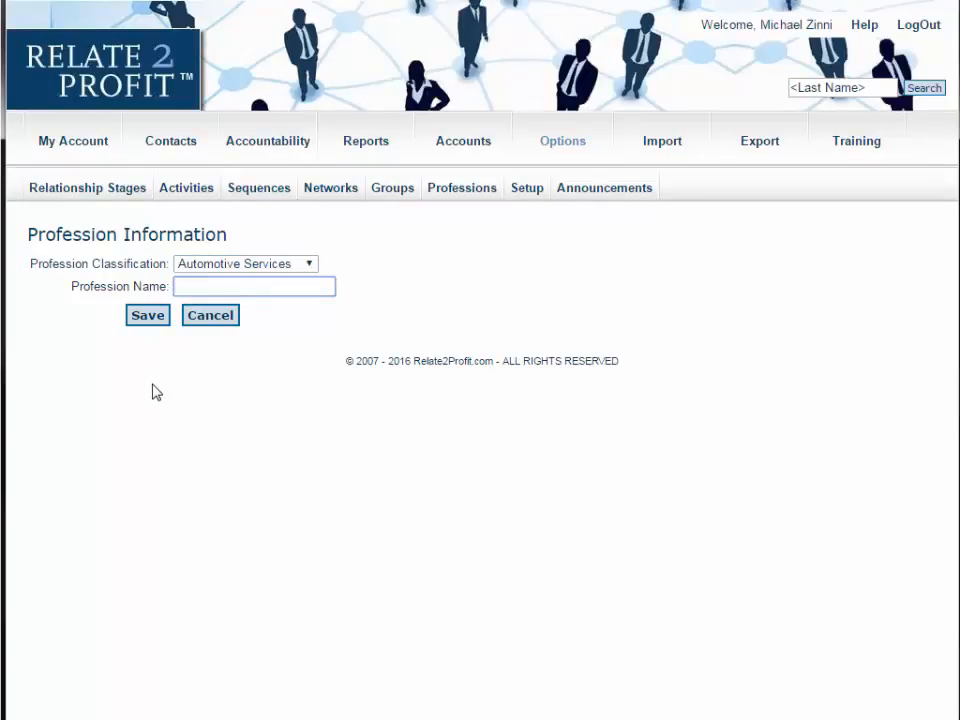
pyautogui.click(222, 318)
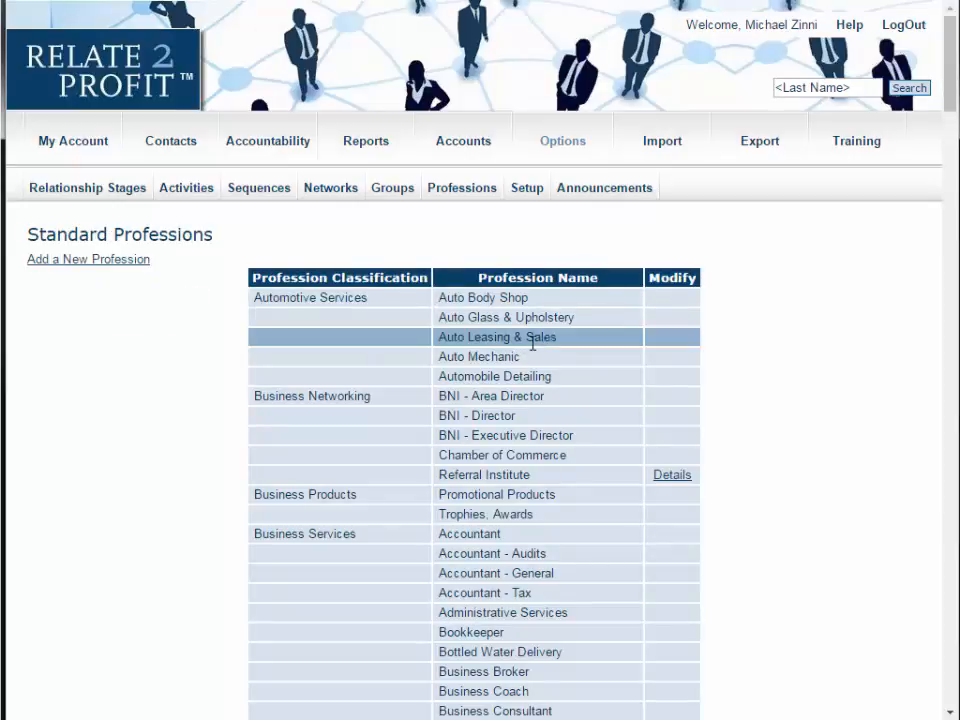
# - Open Account Setup and review the currency type, date format and language options
pyautogui.click(528, 188)
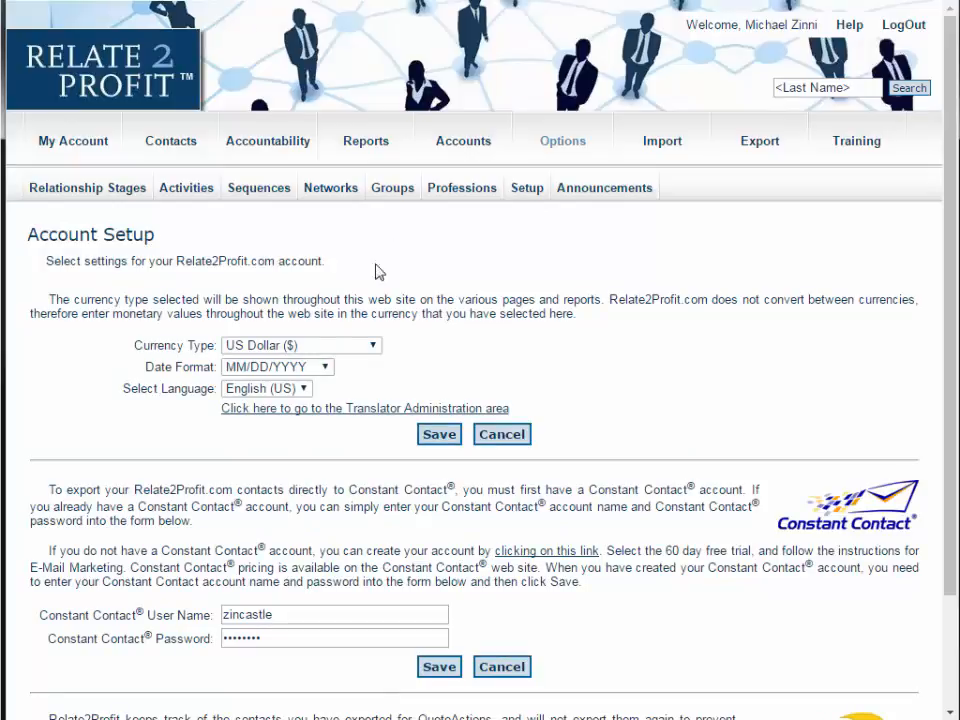
pyautogui.click(345, 349)
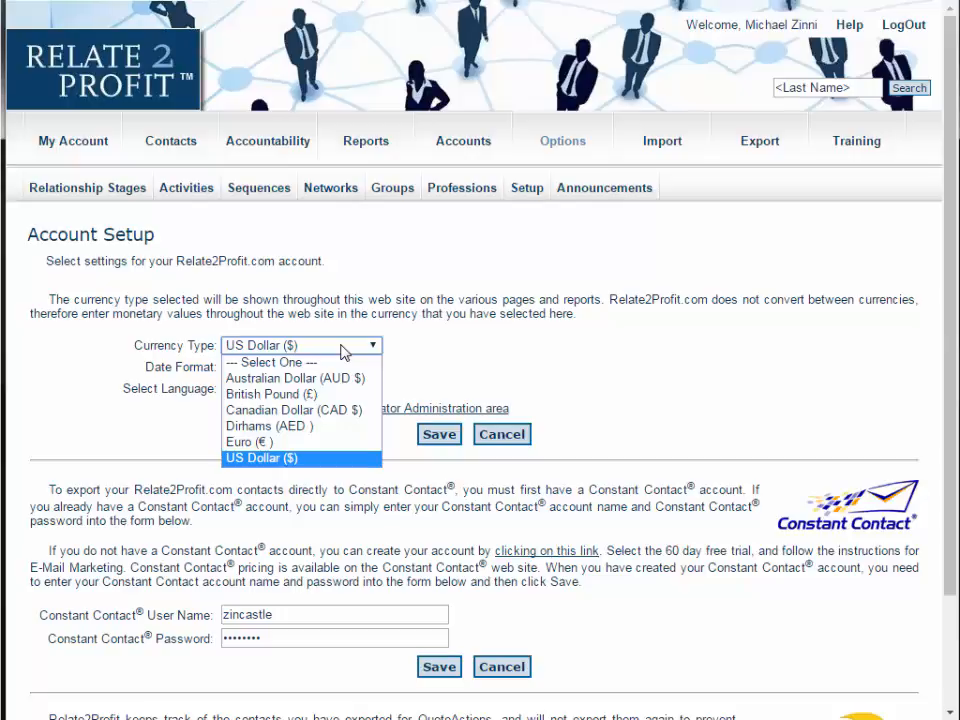
pyautogui.click(100, 360)
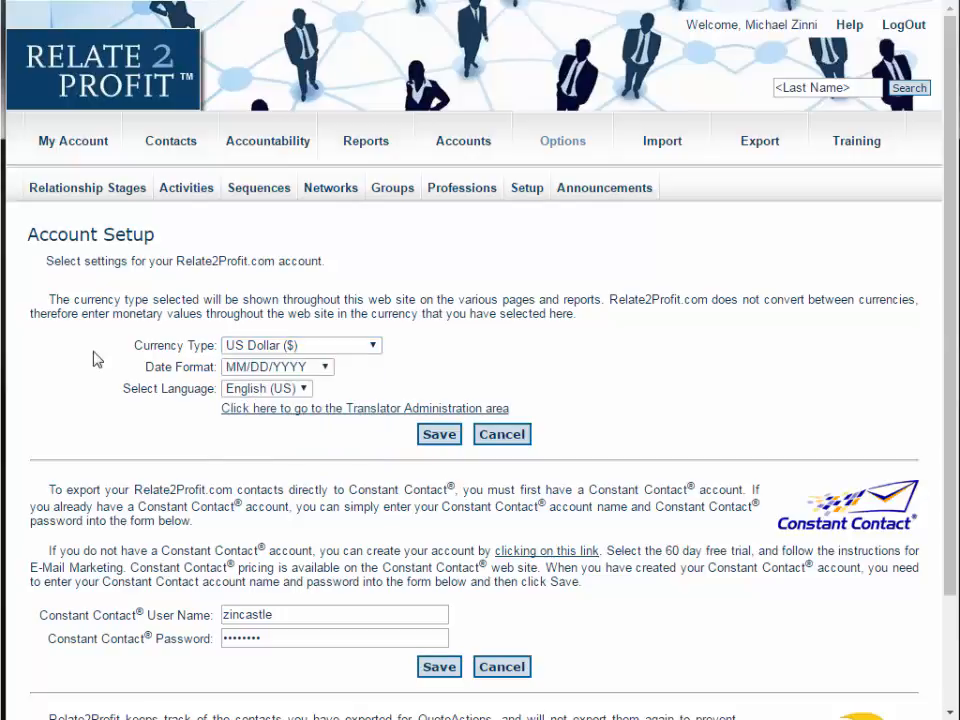
pyautogui.click(316, 370)
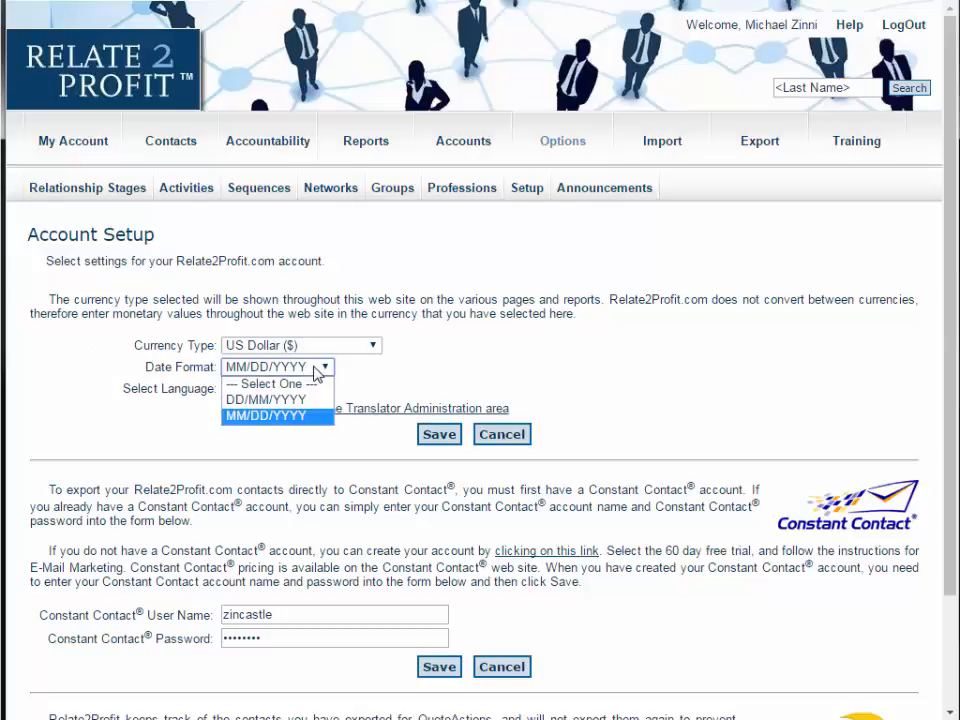
pyautogui.click(316, 370)
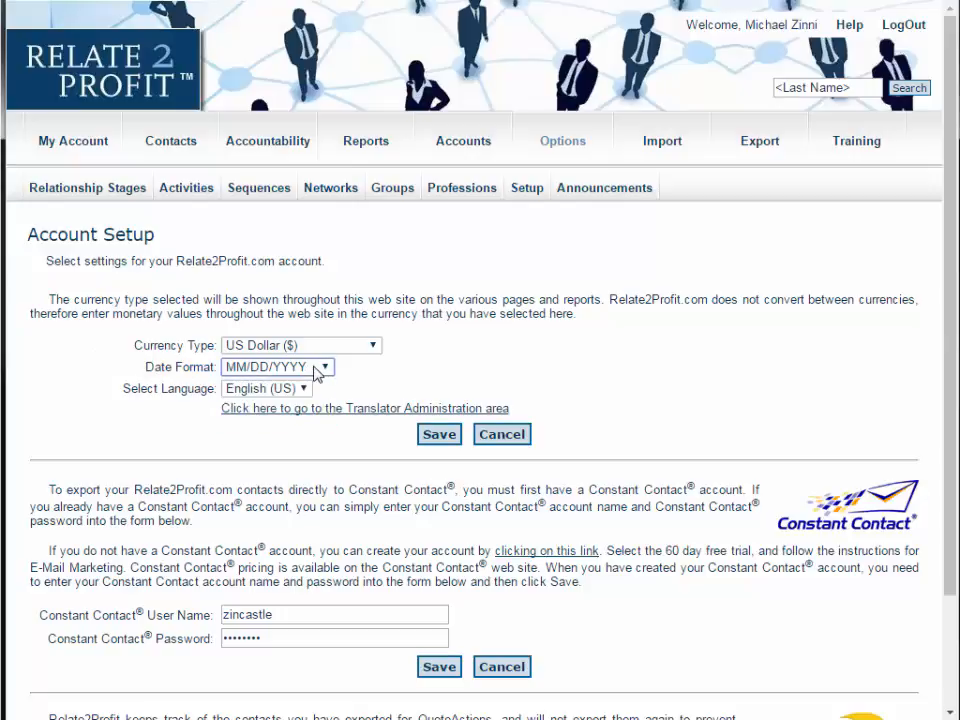
pyautogui.click(305, 390)
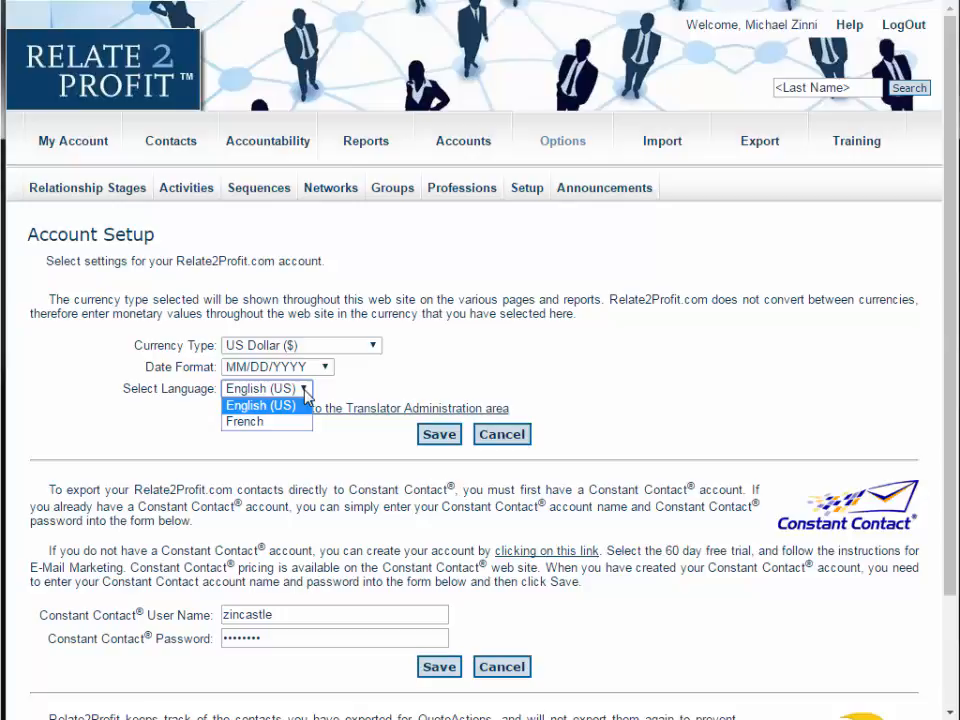
pyautogui.click(305, 390)
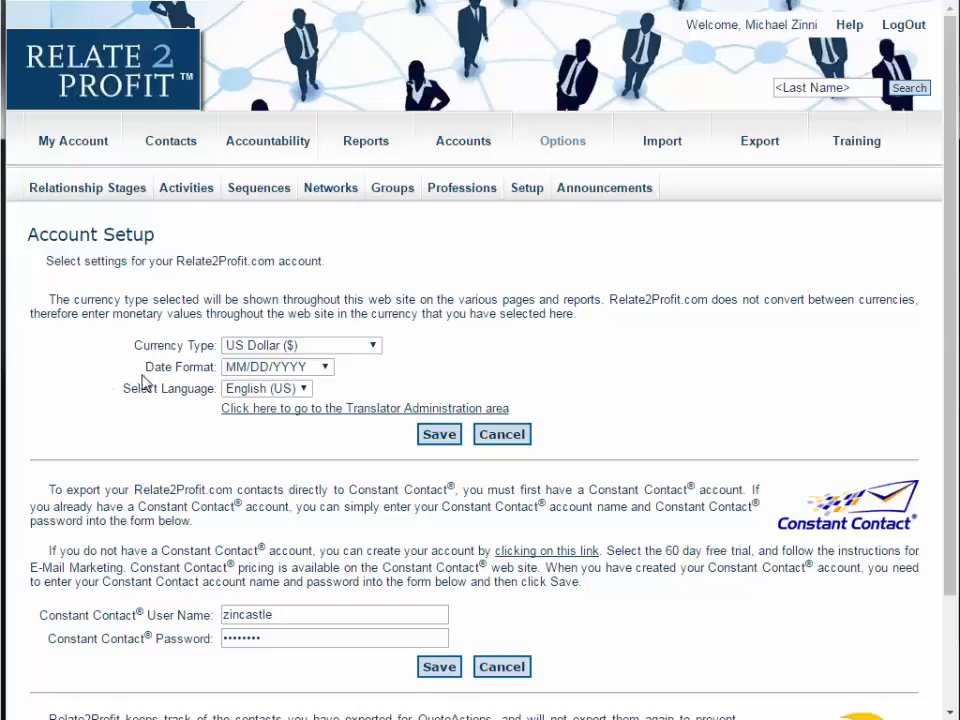
# - Examine the Constant Contact login fields and the Clear QuoteActions List section of Account Setup
pyautogui.scroll(-2, 103, 385)
pyautogui.scroll(-1, 103, 385)
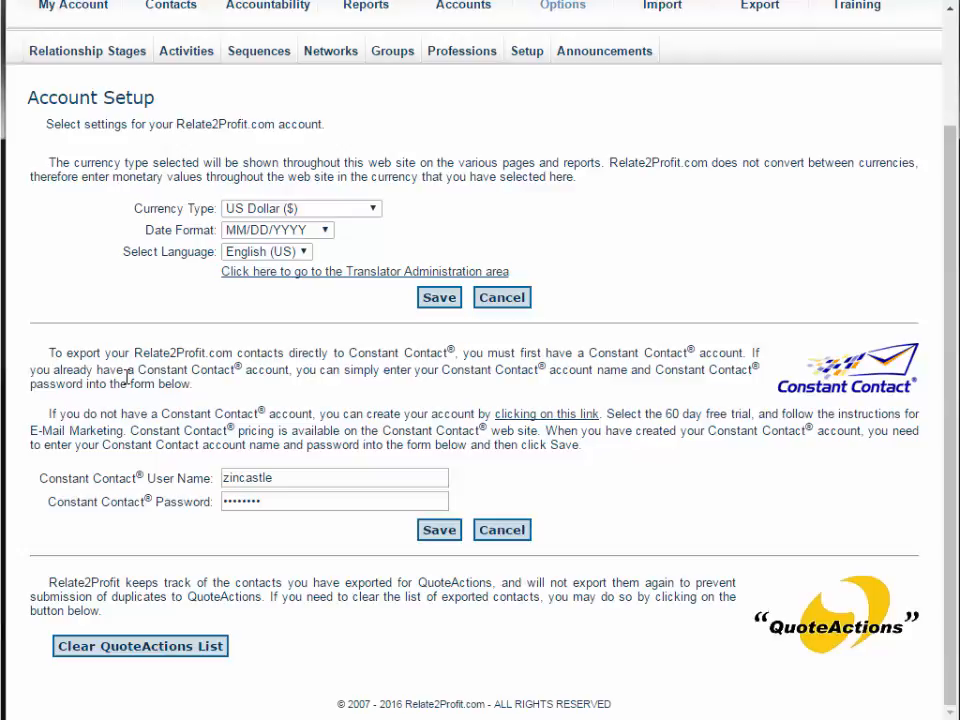
pyautogui.click(302, 478)
pyautogui.click(304, 501)
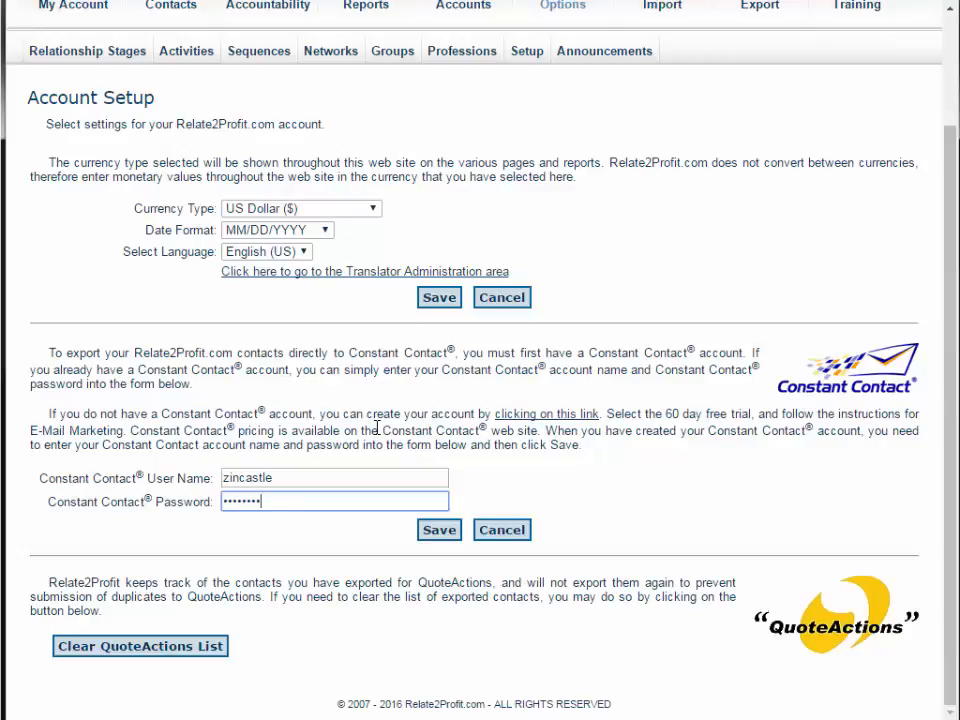
pyautogui.click(319, 627)
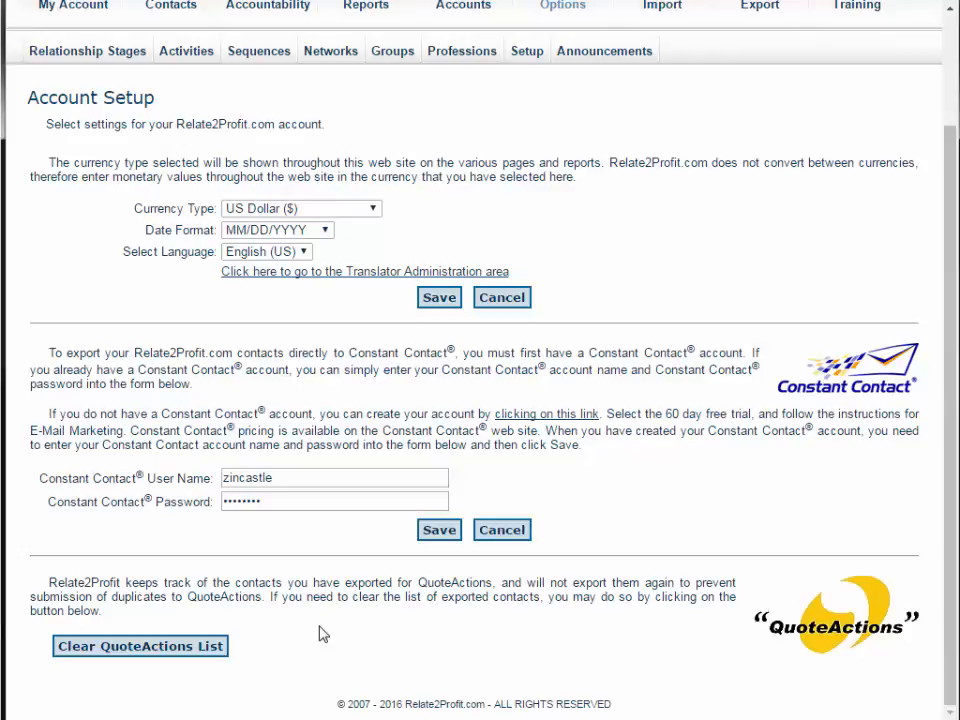
pyautogui.scroll(3, 320, 634)
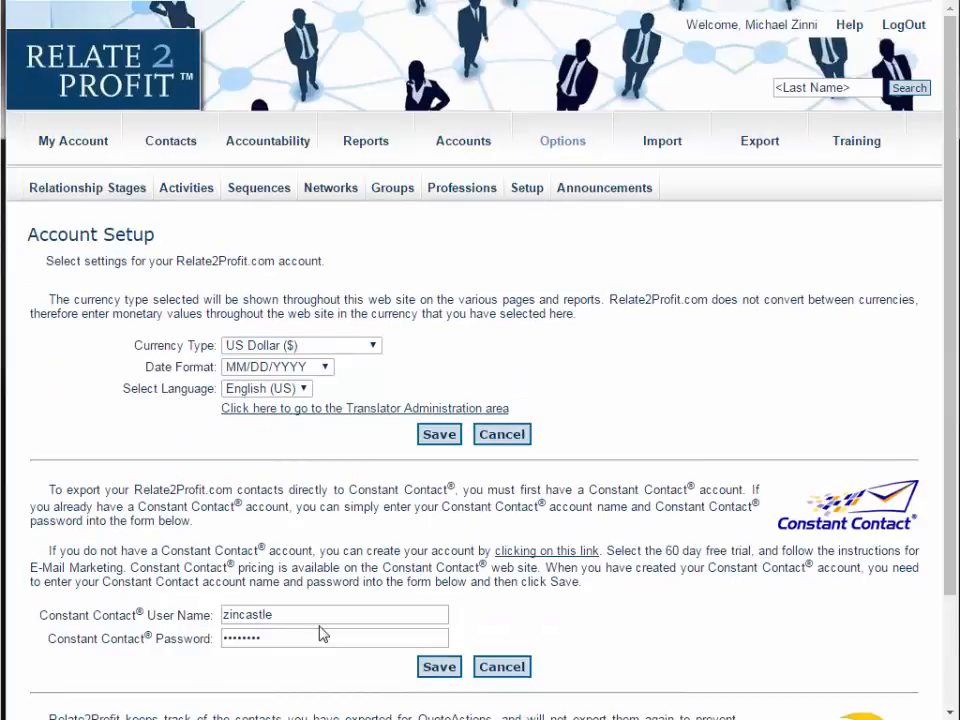